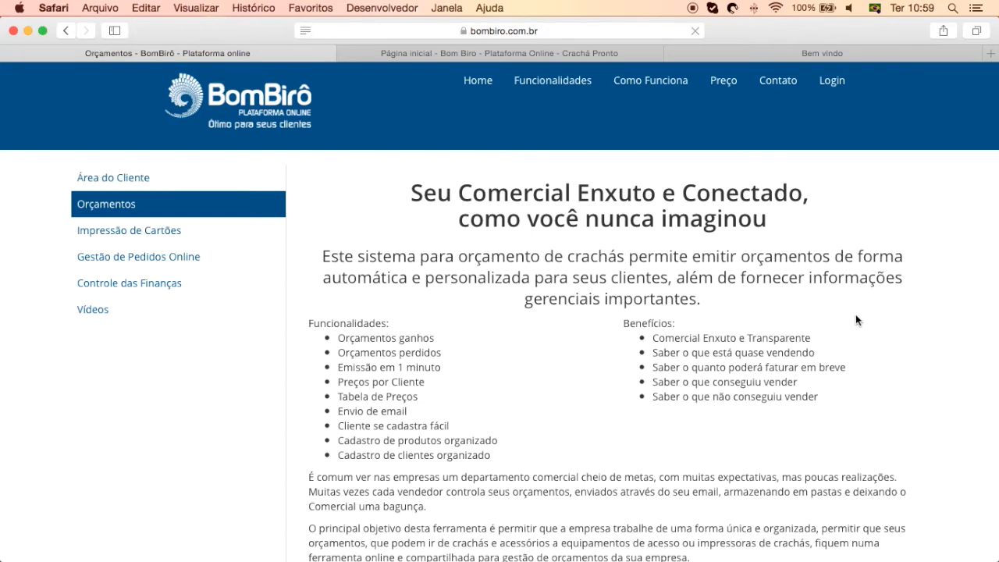
Enlarge the '1- EMISSÃO DE ORÇAMENTOS' screenshot on the BomBirô features page
{"action": "scroll", "coordinate": [856, 323], "scroll_direction": "down", "scroll_amount": 5}
{"action": "scroll", "coordinate": [846, 359], "scroll_direction": "down", "scroll_amount": 6}
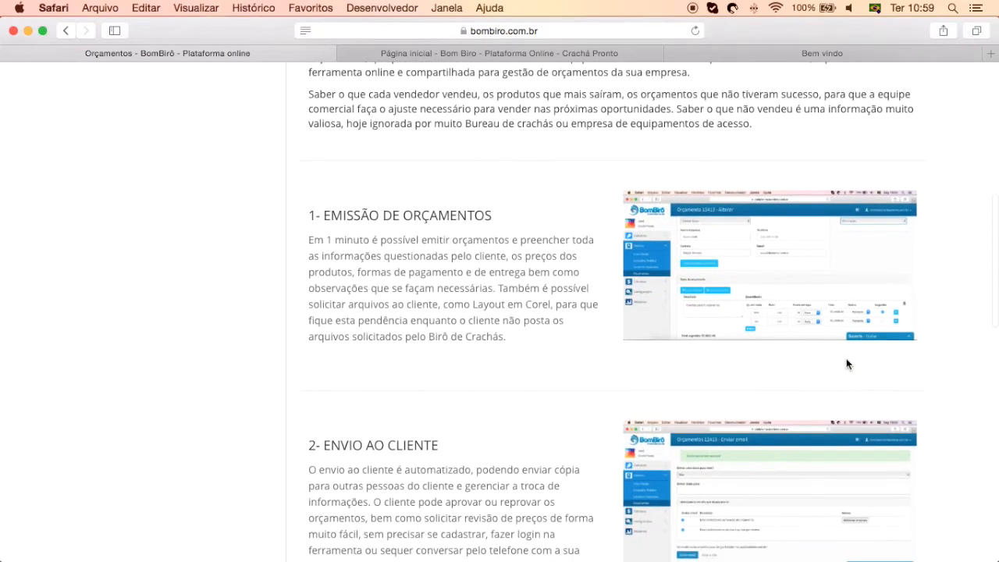
{"action": "left_click", "coordinate": [823, 305]}
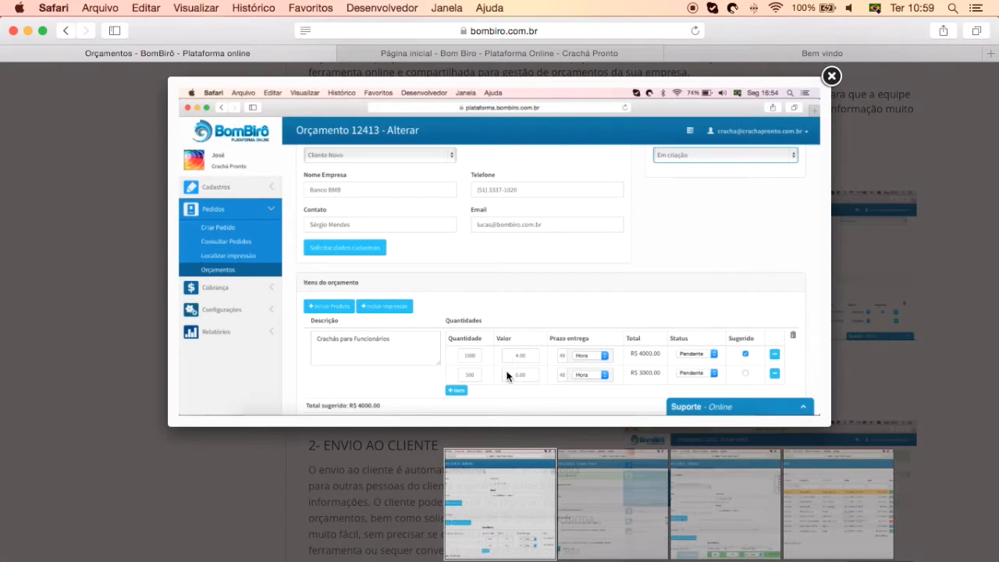
Browse the email-sending, quote-editing and quote-list screenshots, then close the gallery
{"action": "left_click", "coordinate": [798, 251]}
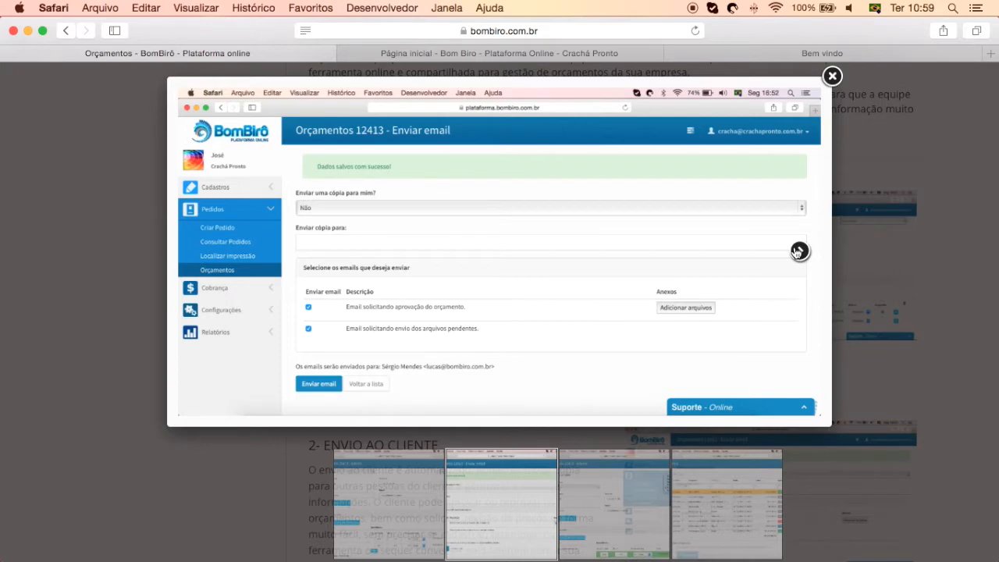
{"action": "left_click", "coordinate": [798, 250]}
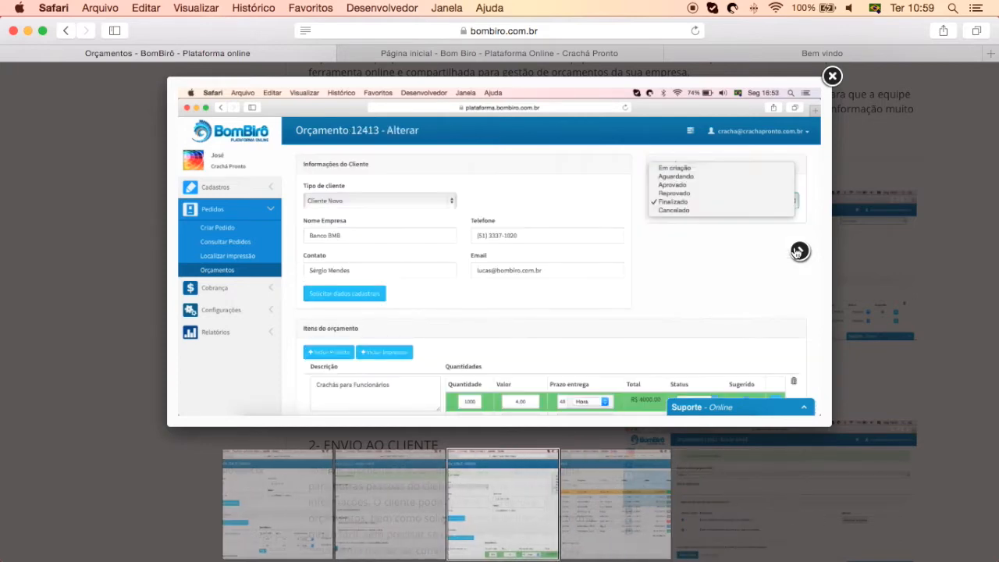
{"action": "left_click", "coordinate": [798, 251]}
{"action": "left_click", "coordinate": [798, 250]}
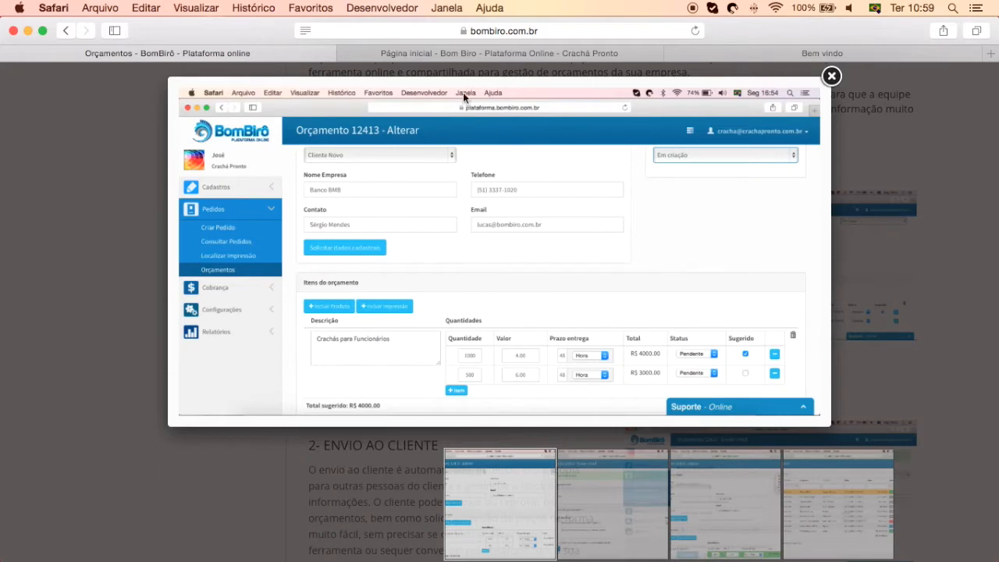
{"action": "left_click", "coordinate": [831, 76]}
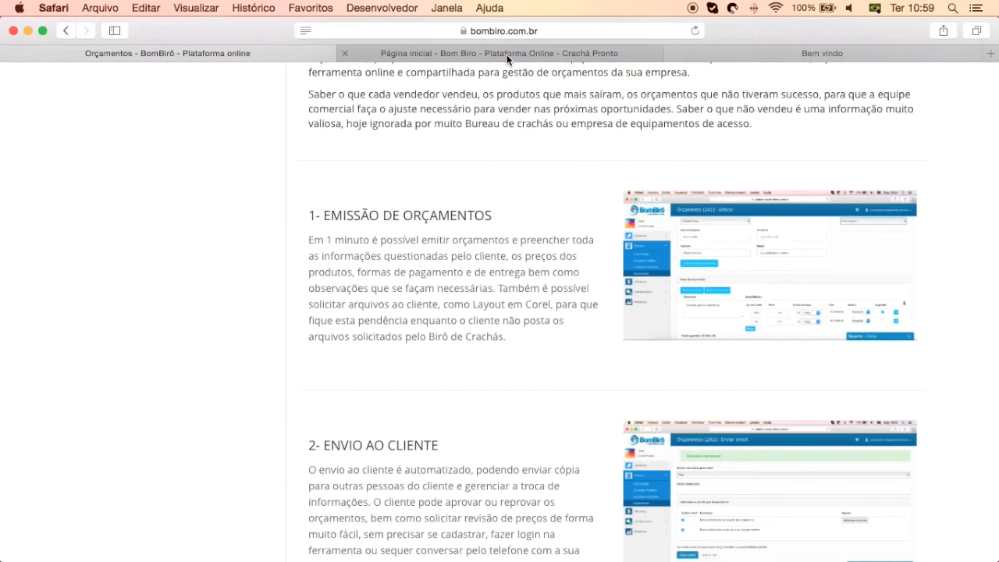
Skim the feature sections, then switch to the 'Página inicial' platform dashboard tab
{"action": "scroll", "coordinate": [596, 364], "scroll_direction": "down", "scroll_amount": 2}
{"action": "scroll", "coordinate": [596, 363], "scroll_direction": "down", "scroll_amount": 10}
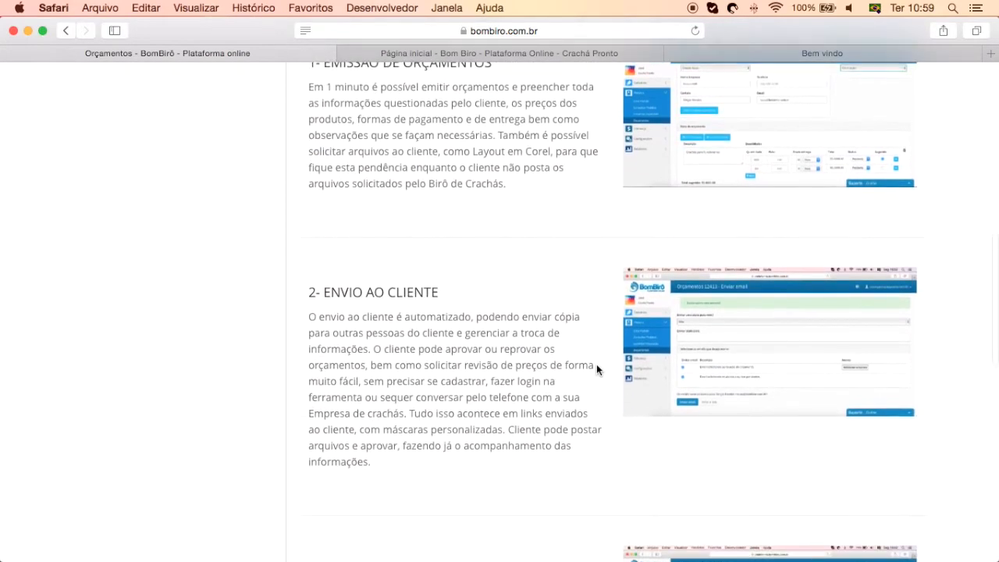
{"action": "scroll", "coordinate": [594, 369], "scroll_direction": "down", "scroll_amount": 7}
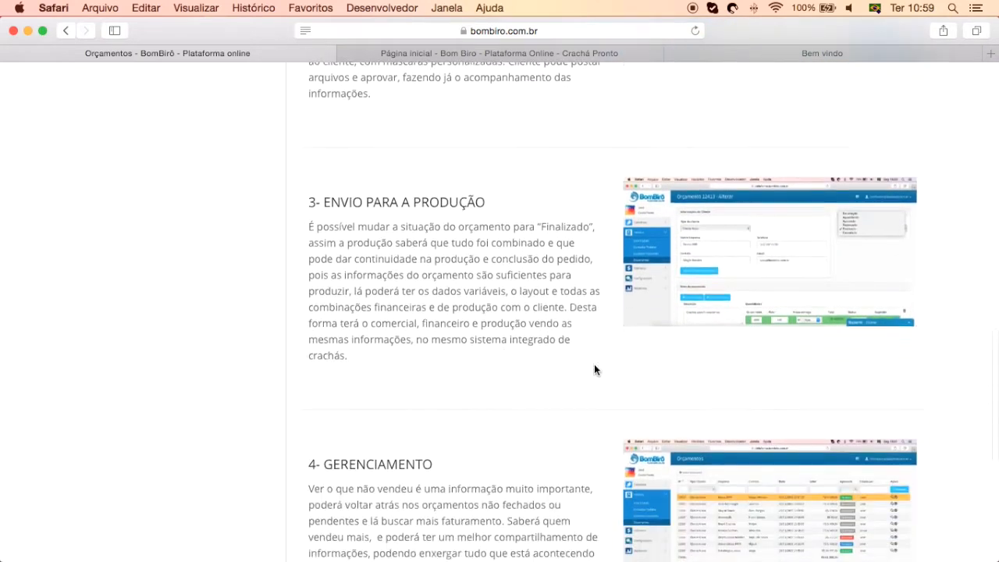
{"action": "scroll", "coordinate": [594, 365], "scroll_direction": "down", "scroll_amount": 4}
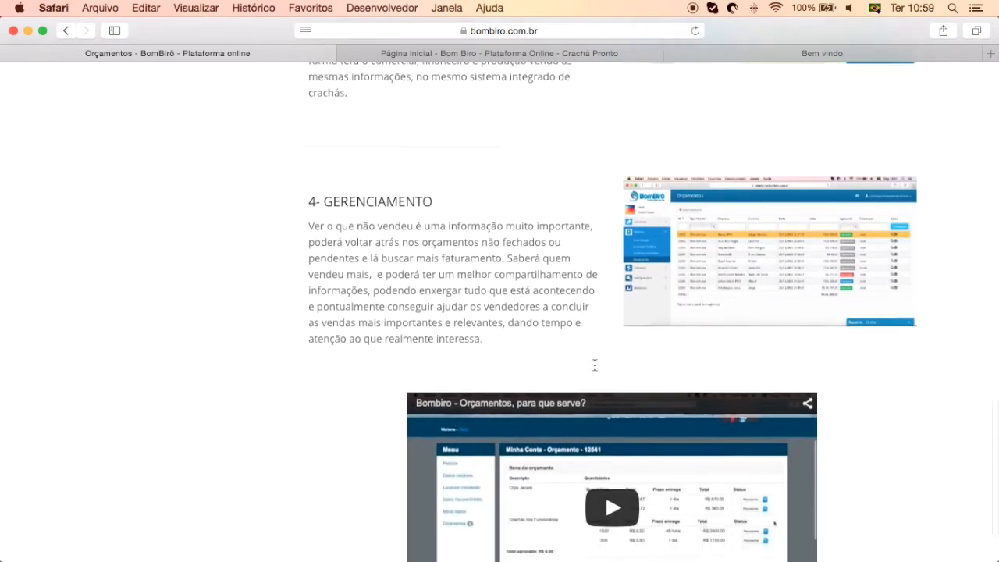
{"action": "scroll", "coordinate": [570, 277], "scroll_direction": "up", "scroll_amount": 15}
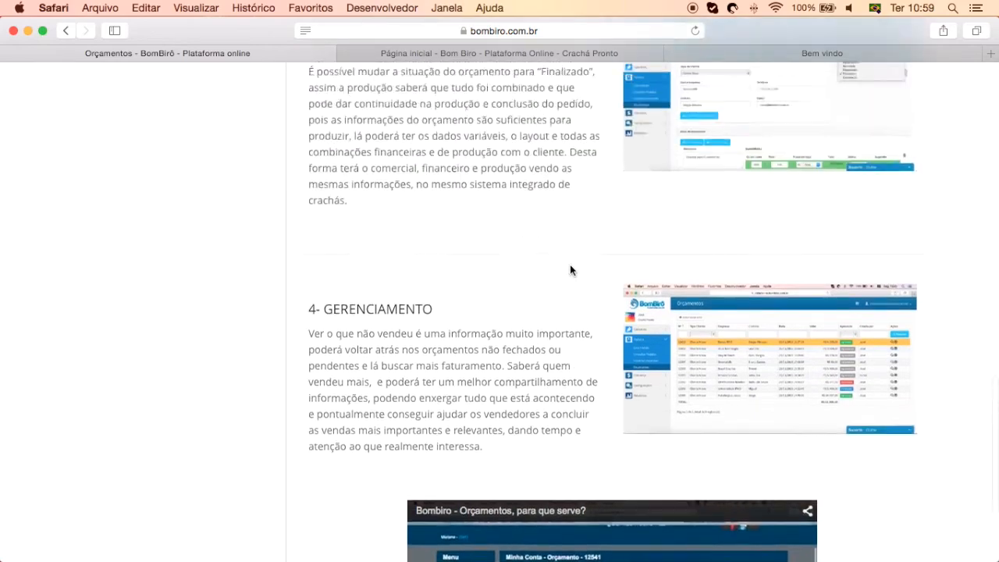
{"action": "scroll", "coordinate": [571, 269], "scroll_direction": "up", "scroll_amount": 8}
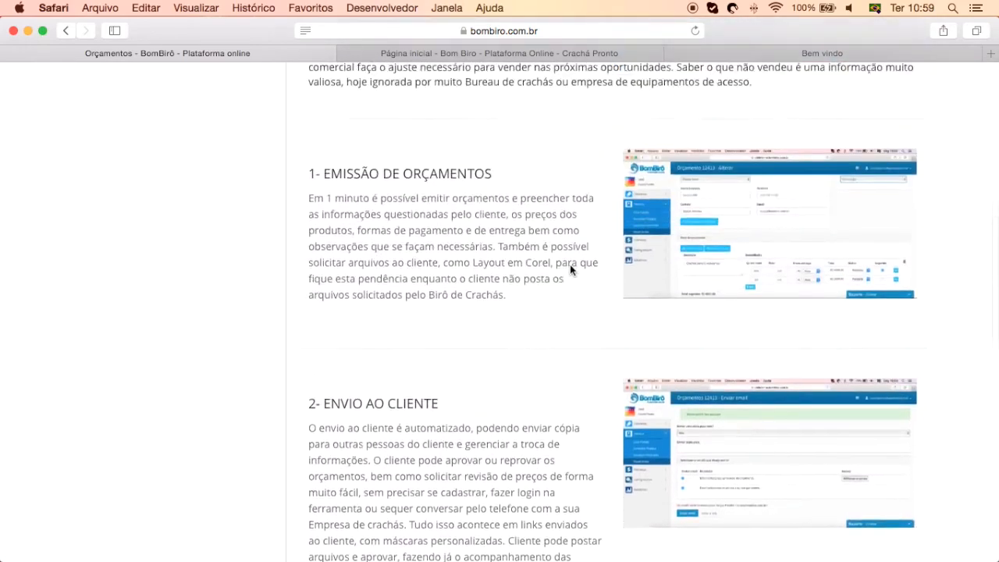
{"action": "scroll", "coordinate": [570, 269], "scroll_direction": "down", "scroll_amount": 6}
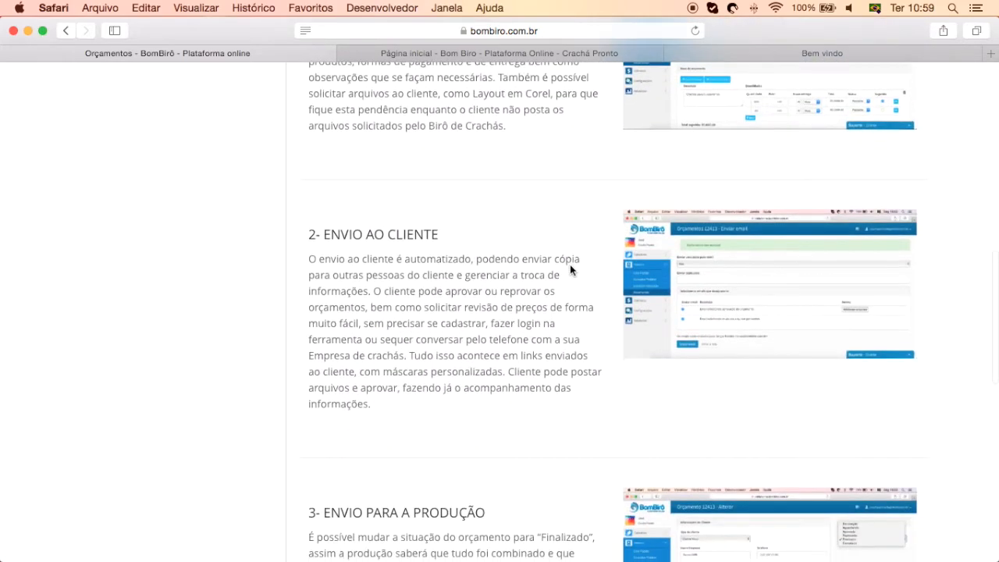
{"action": "left_click", "coordinate": [422, 53]}
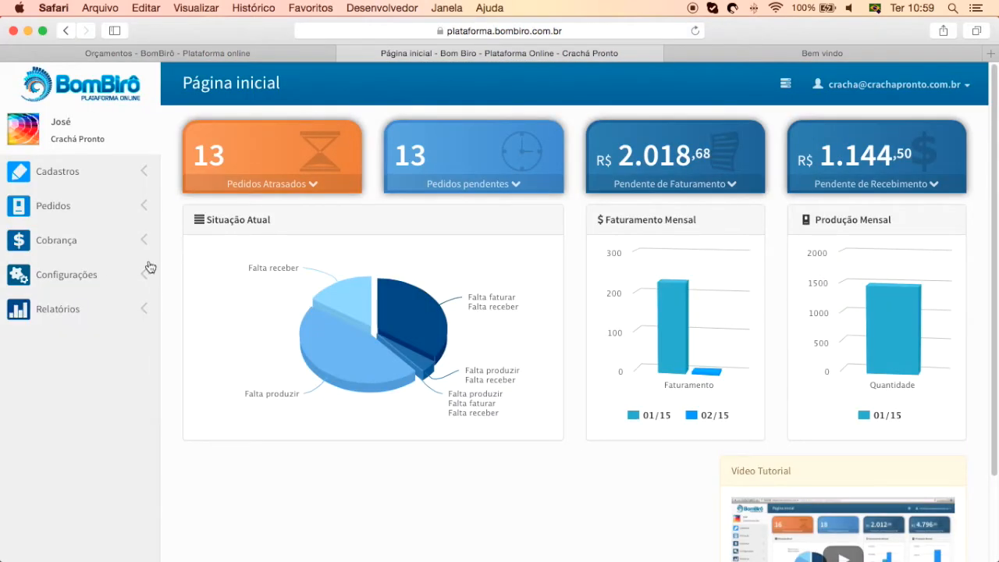
Open Pedidos > Orçamentos and review the 11 quotes totalling R$ 64.378,60
{"action": "left_click", "coordinate": [65, 209]}
{"action": "left_click", "coordinate": [62, 299]}
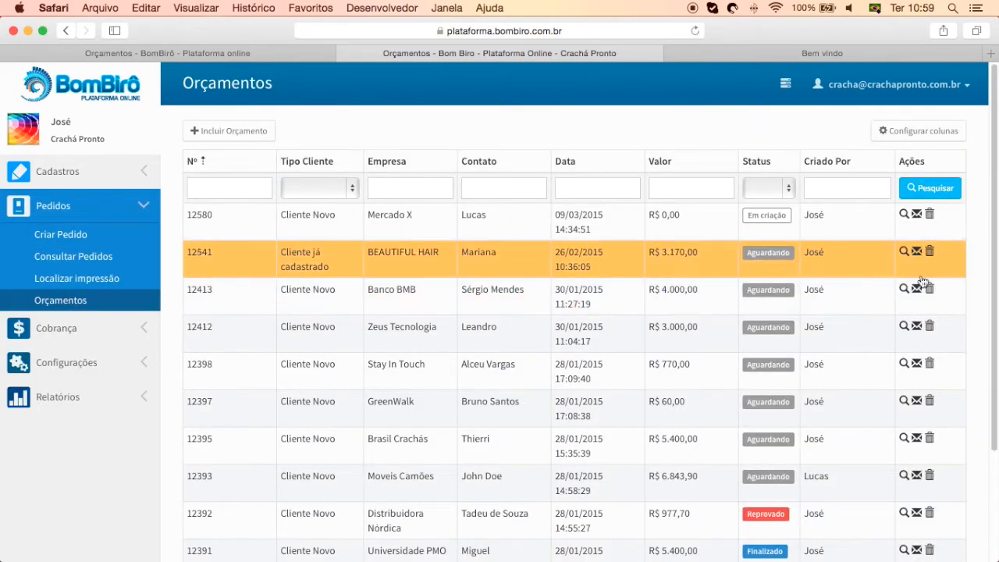
{"action": "scroll", "coordinate": [971, 277], "scroll_direction": "down", "scroll_amount": 3}
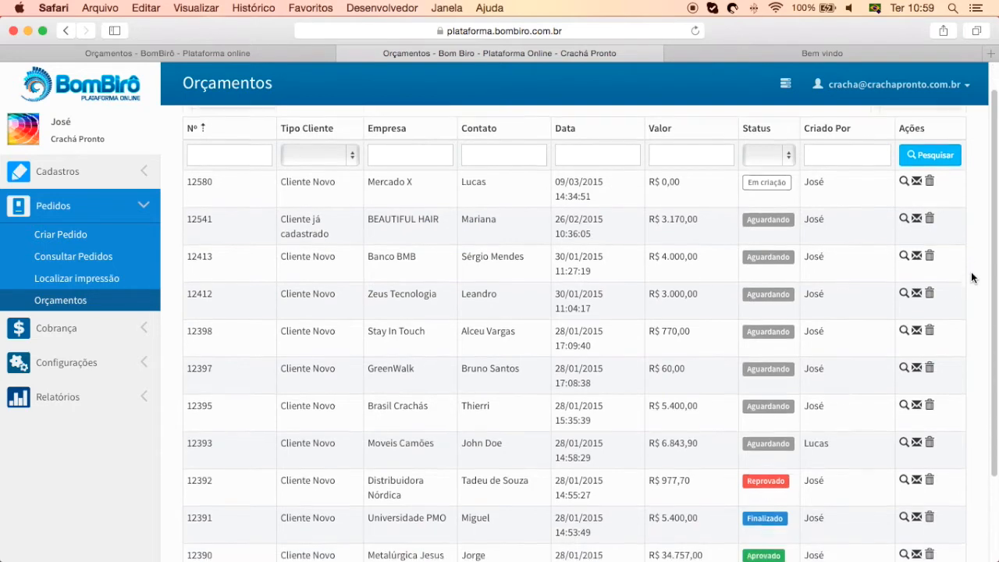
{"action": "scroll", "coordinate": [972, 277], "scroll_direction": "down", "scroll_amount": 3}
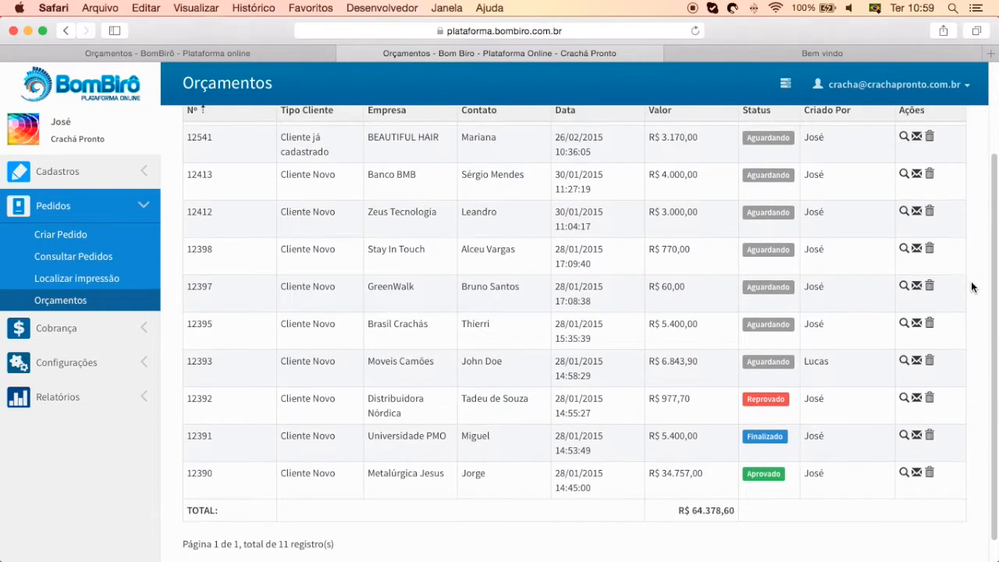
{"action": "scroll", "coordinate": [972, 289], "scroll_direction": "up", "scroll_amount": 2}
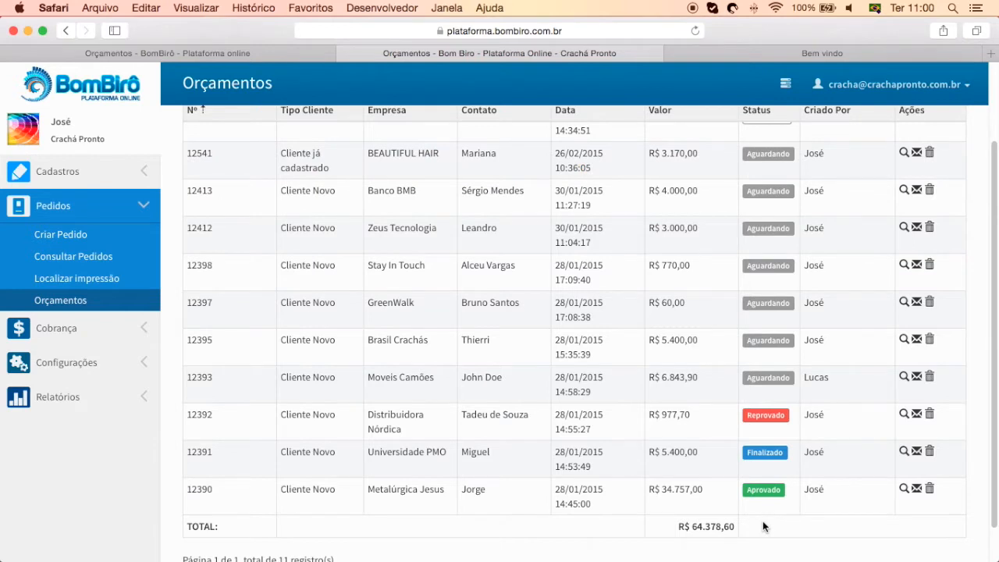
{"action": "left_click_drag", "start_coordinate": [735, 526], "coordinate": [680, 525]}
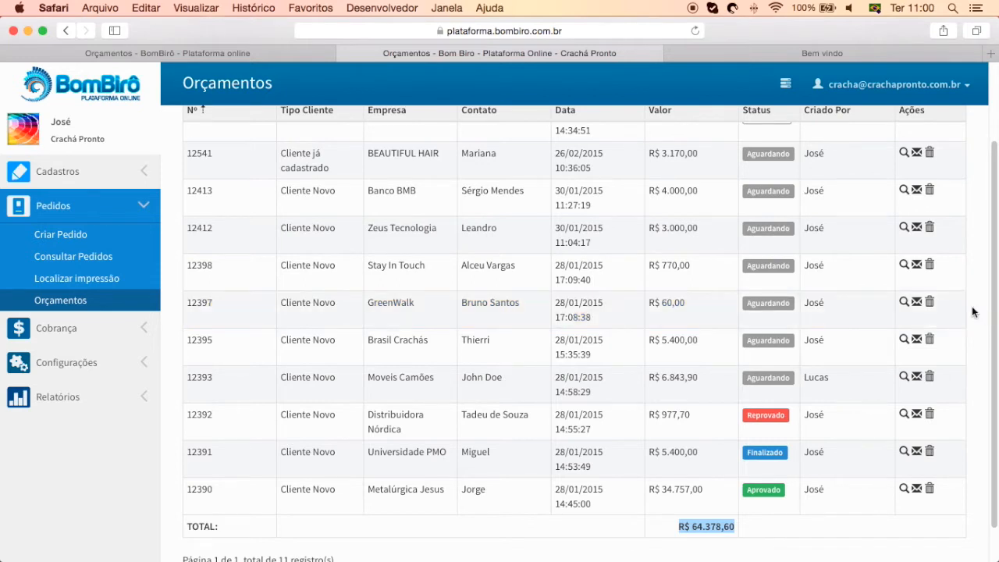
{"action": "scroll", "coordinate": [972, 312], "scroll_direction": "up", "scroll_amount": 3}
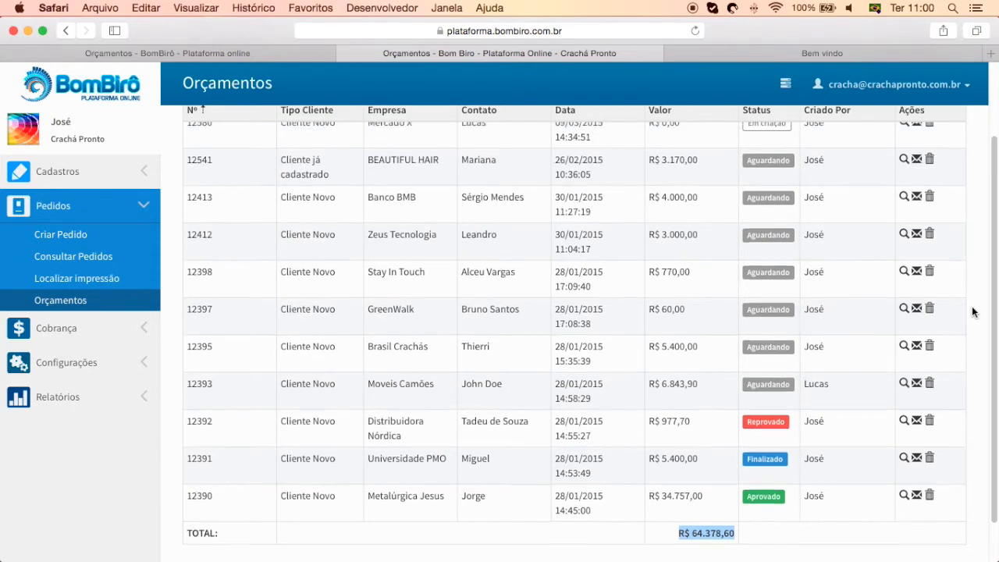
{"action": "scroll", "coordinate": [971, 311], "scroll_direction": "up", "scroll_amount": 1}
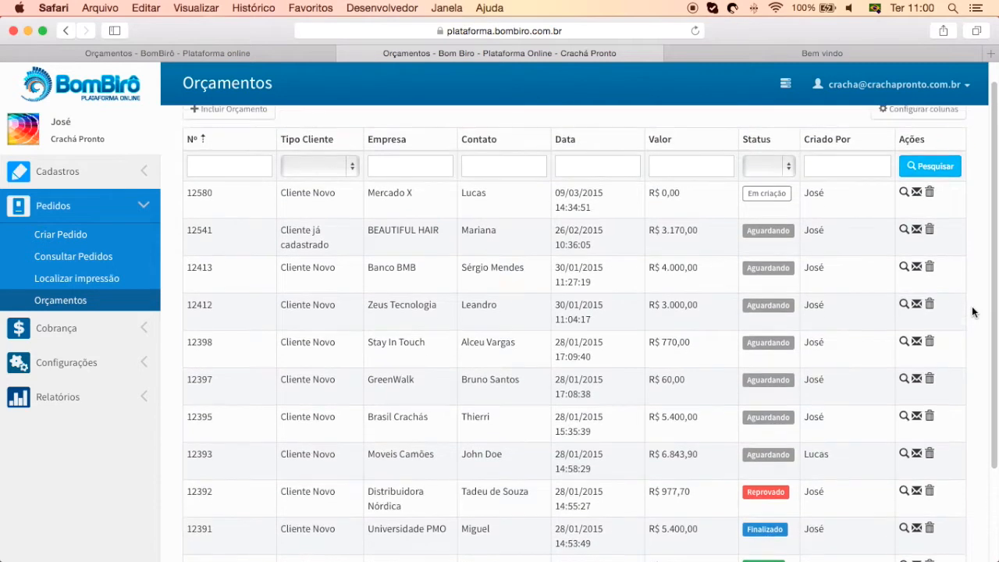
Open quote 12541 for BEAUTIFUL HAIR and show its status choices
{"action": "left_click", "coordinate": [699, 229]}
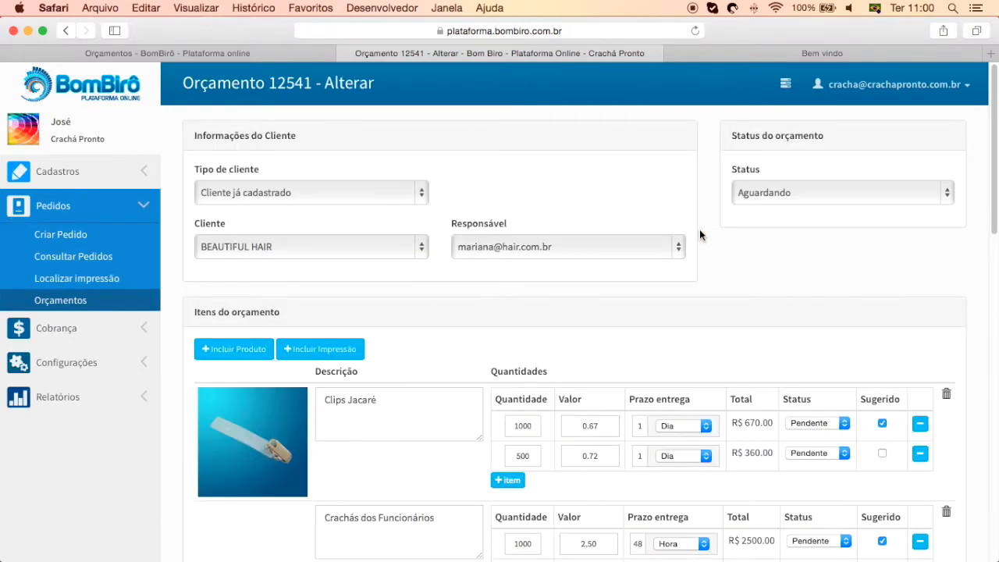
{"action": "left_click", "coordinate": [763, 192]}
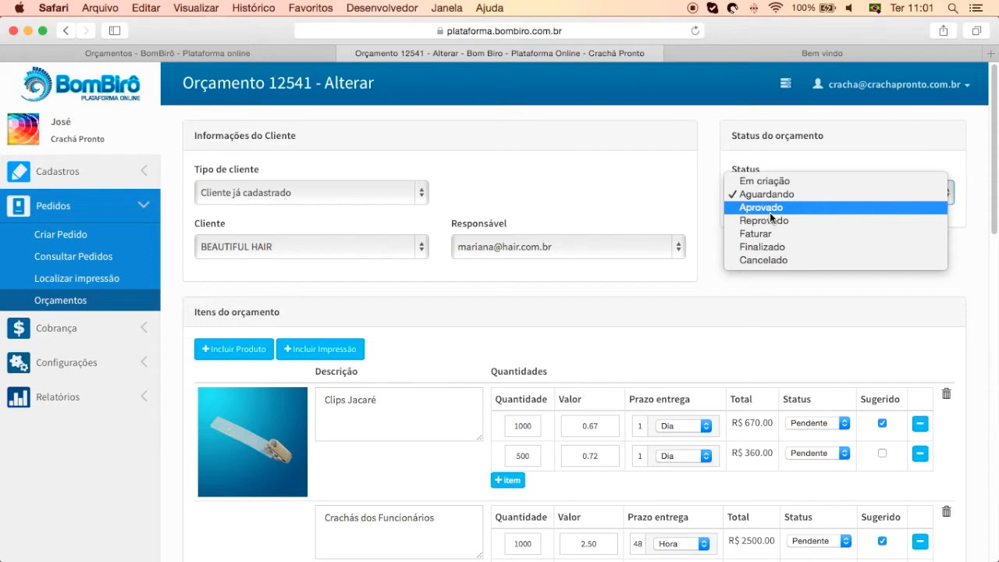
Set quote 12541's status to Aprovado, then back to Aguardando
{"action": "left_click", "coordinate": [771, 209]}
{"action": "left_click", "coordinate": [772, 195]}
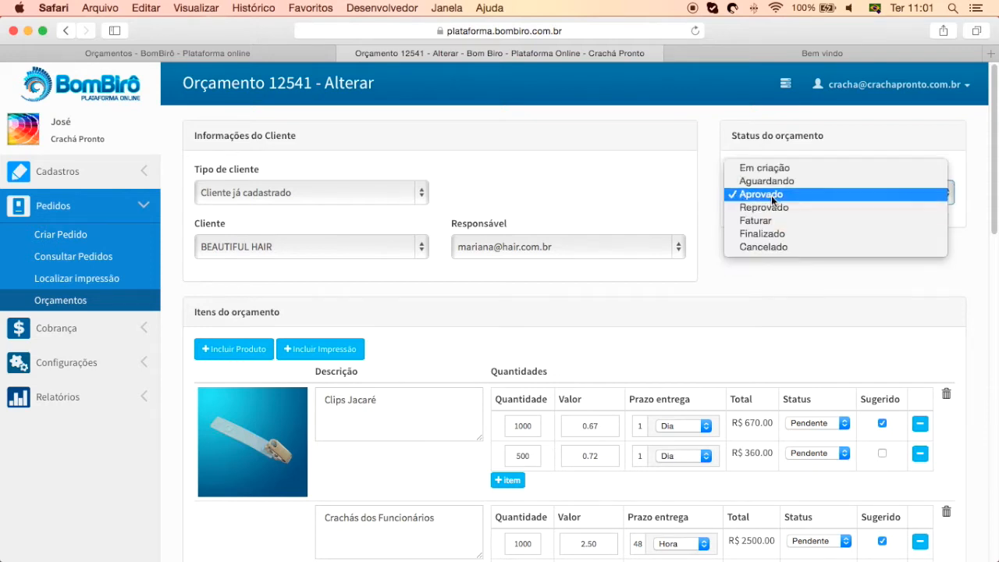
{"action": "left_click", "coordinate": [773, 181]}
Mark the Clips Jacaré and Crachás dos Funcionários lines Aprovado, then revert both to Pendente
{"action": "left_click", "coordinate": [817, 423]}
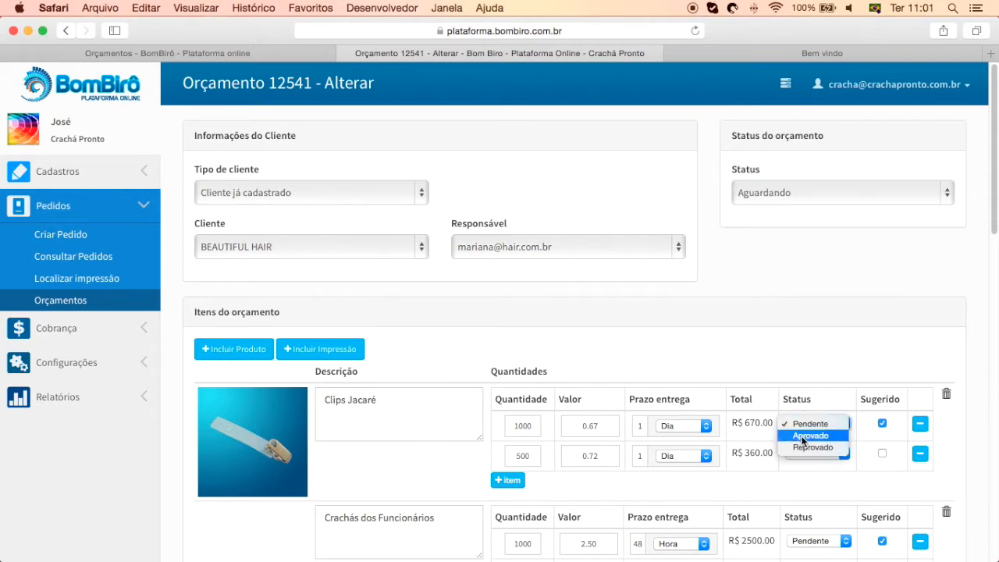
{"action": "left_click", "coordinate": [811, 434]}
{"action": "left_click", "coordinate": [821, 541]}
{"action": "left_click", "coordinate": [815, 511]}
{"action": "left_click", "coordinate": [813, 426]}
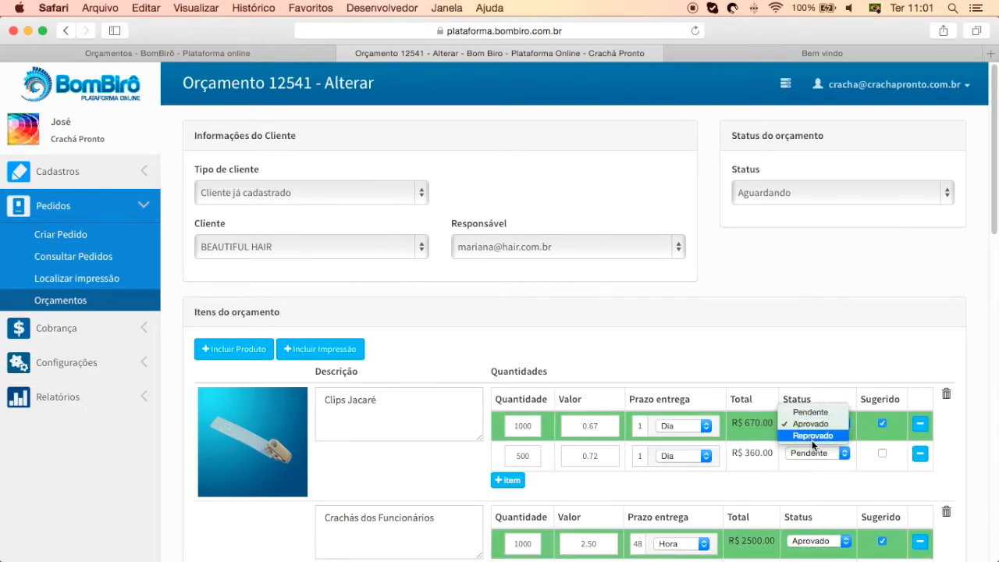
{"action": "left_click", "coordinate": [812, 412]}
{"action": "left_click", "coordinate": [819, 541]}
{"action": "left_click", "coordinate": [798, 499]}
View the client's quote list in the Seu Birô portal, then return to quote 12541
{"action": "left_click", "coordinate": [723, 46]}
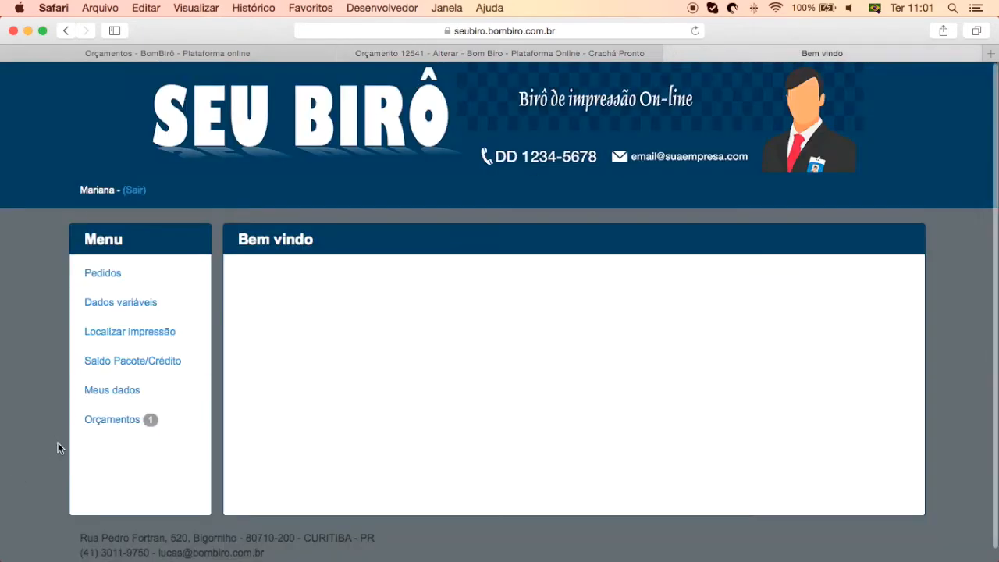
{"action": "left_click", "coordinate": [114, 422]}
{"action": "left_click", "coordinate": [506, 47]}
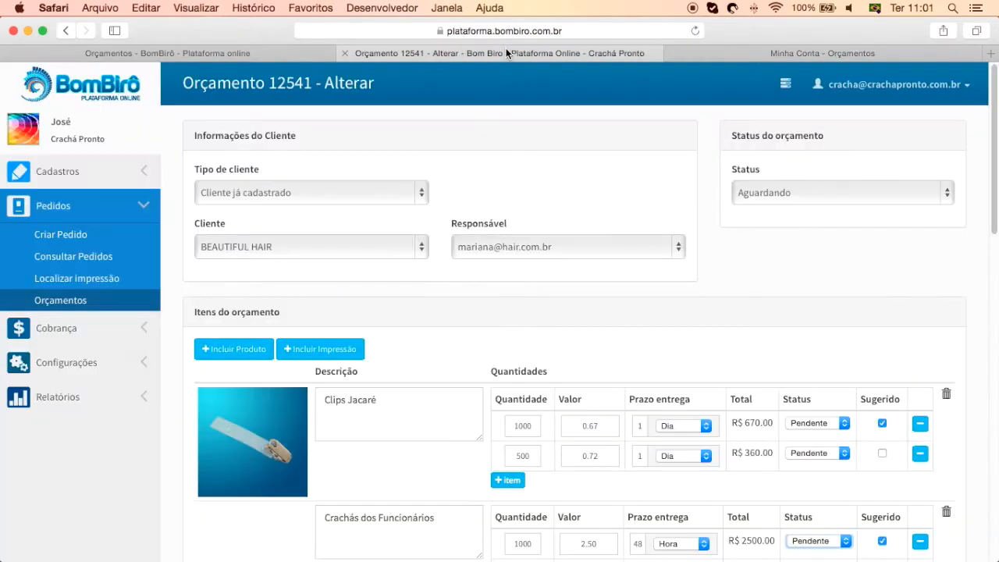
Change quote 12541's status from Aguardando to Faturar
{"action": "scroll", "coordinate": [805, 325], "scroll_direction": "down", "scroll_amount": 2}
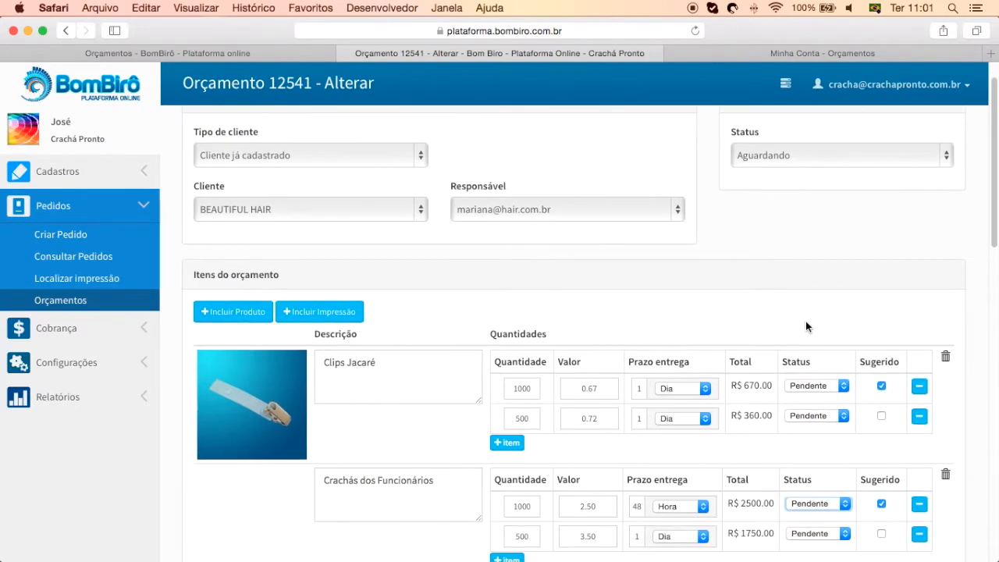
{"action": "left_click", "coordinate": [768, 144]}
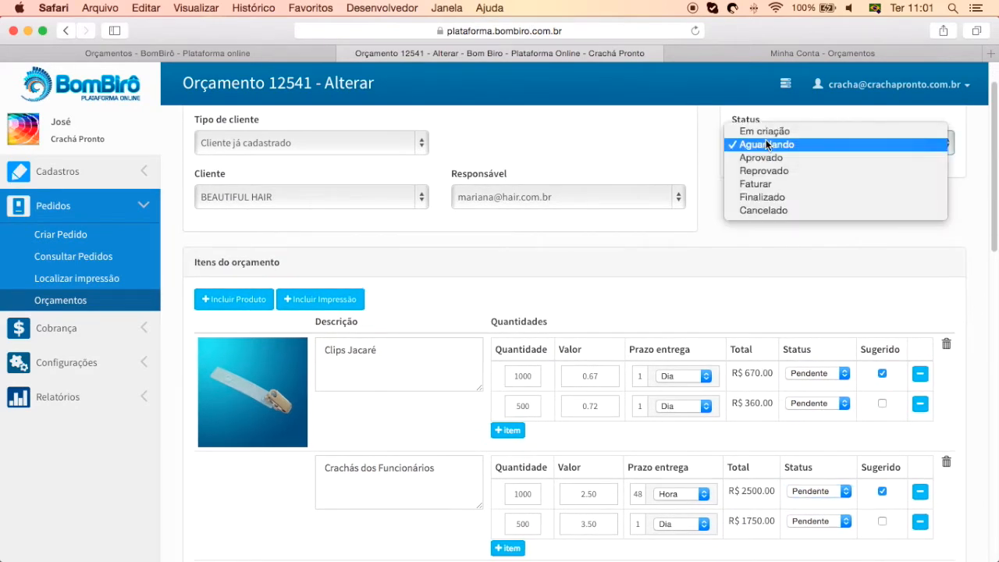
{"action": "left_click", "coordinate": [754, 184]}
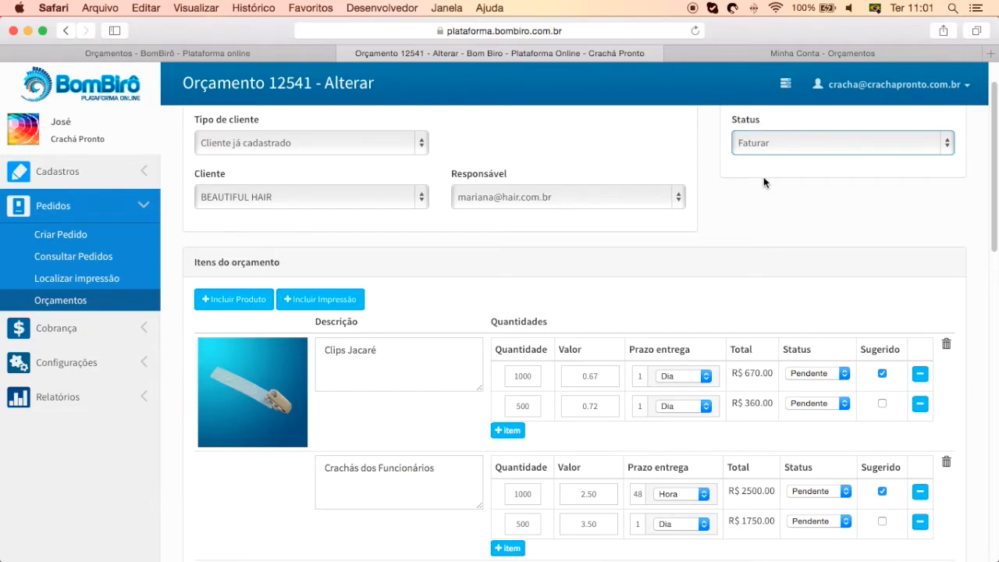
{"action": "scroll", "coordinate": [809, 245], "scroll_direction": "up", "scroll_amount": 3}
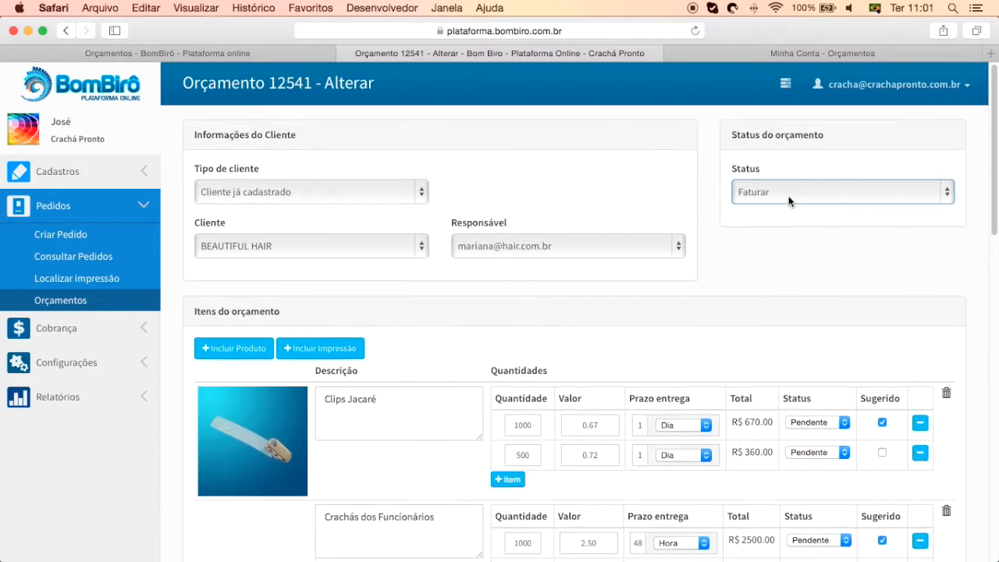
{"action": "left_click", "coordinate": [788, 193]}
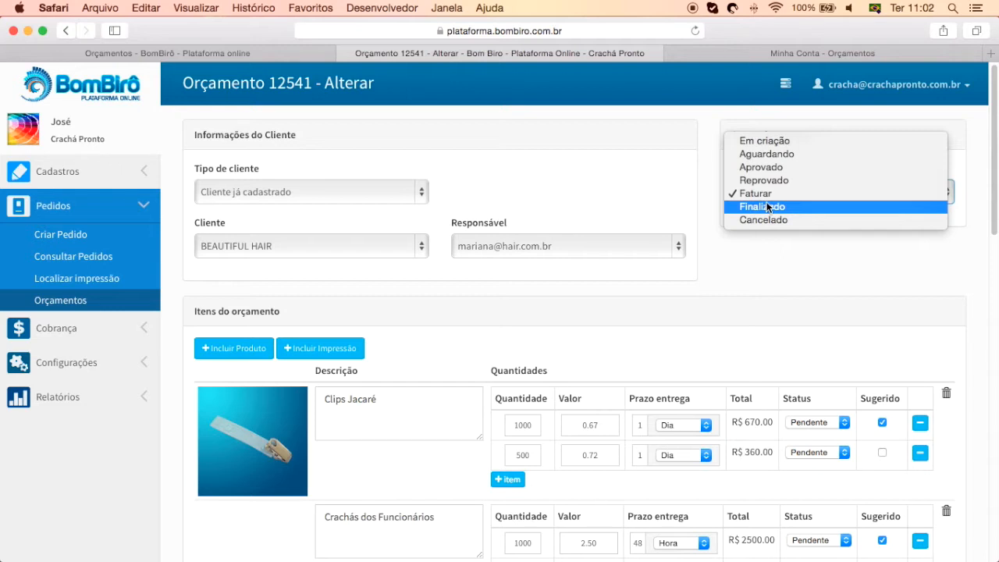
Set the status to Finalizado with invoice number 1234 dated 10 March 2015
{"action": "left_click", "coordinate": [758, 209]}
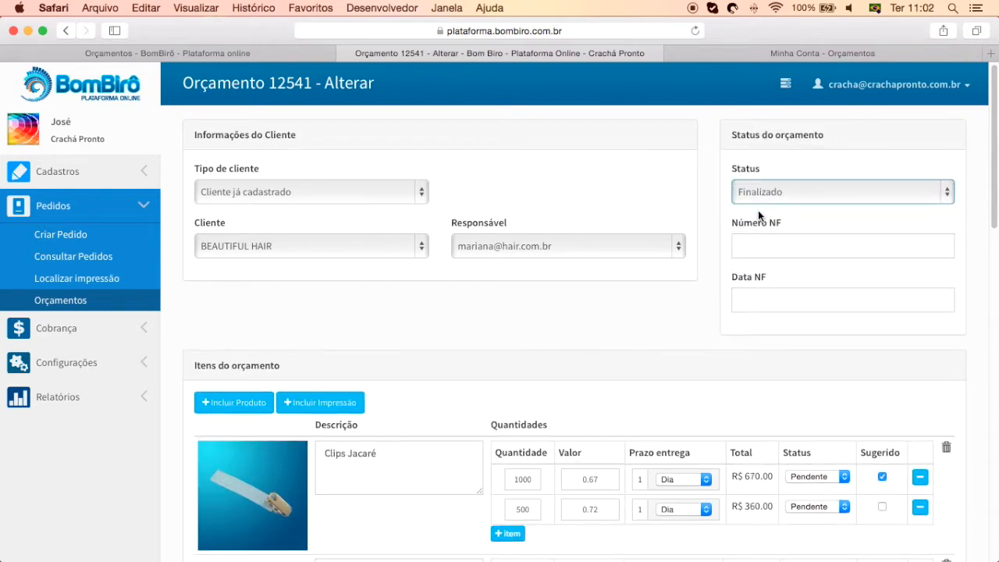
{"action": "left_click", "coordinate": [768, 247]}
{"action": "type", "text": "1234"}
{"action": "key", "text": "Tab"}
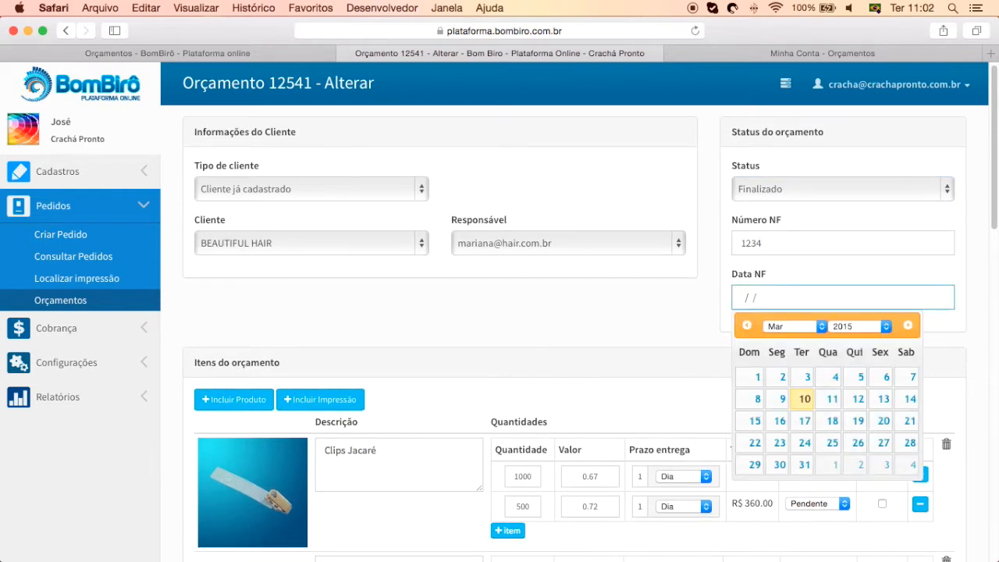
{"action": "left_click", "coordinate": [805, 400]}
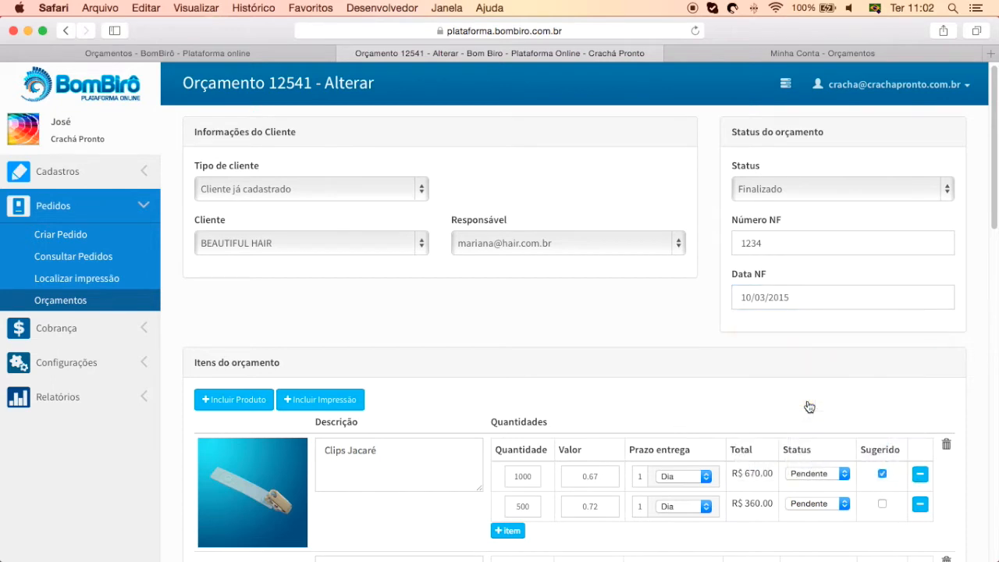
{"action": "left_click_drag", "start_coordinate": [811, 295], "coordinate": [652, 295]}
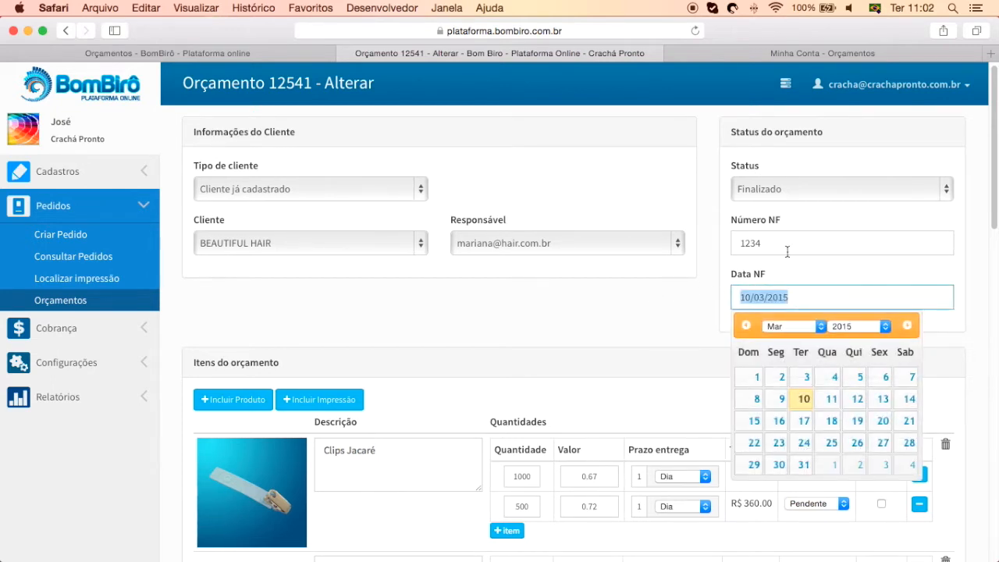
Clear the invoice date and invoice number, keeping status Finalizado
{"action": "scroll", "coordinate": [778, 243], "scroll_direction": "down", "scroll_amount": 1}
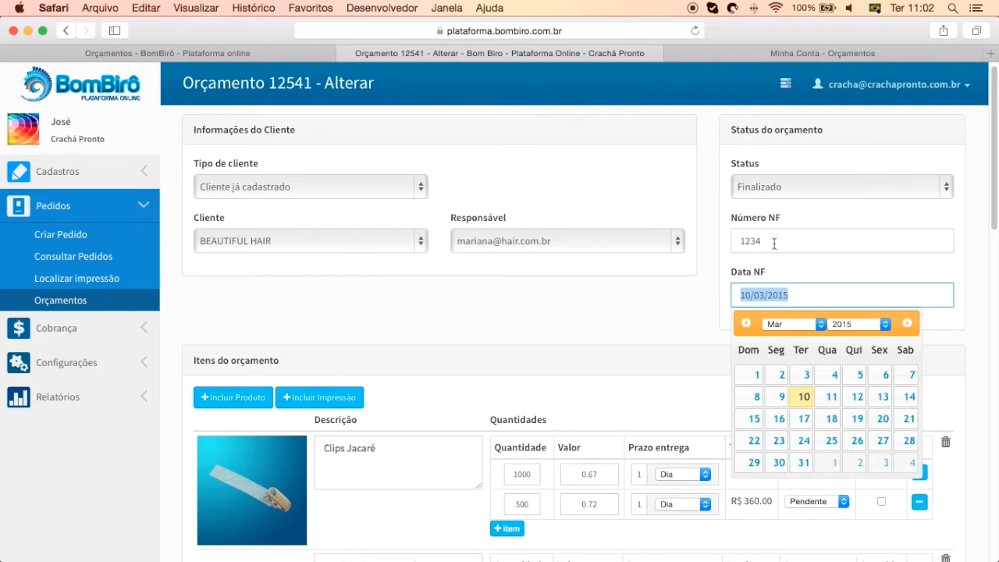
{"action": "key", "text": "BackSpace"}
{"action": "left_click_drag", "start_coordinate": [774, 244], "coordinate": [718, 242]}
{"action": "key", "text": "BackSpace"}
{"action": "scroll", "coordinate": [718, 243], "scroll_direction": "down", "scroll_amount": 1}
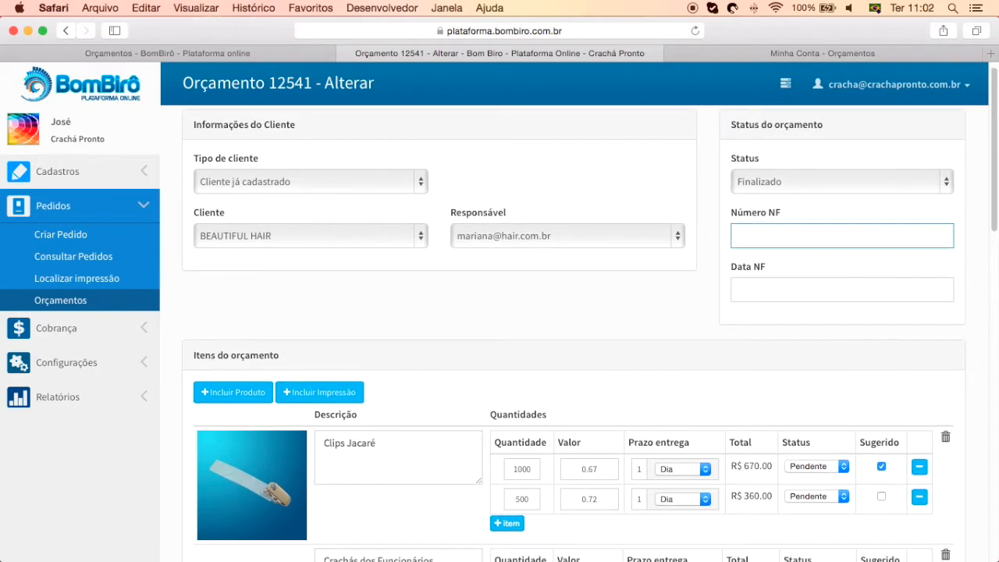
{"action": "left_click", "coordinate": [782, 192]}
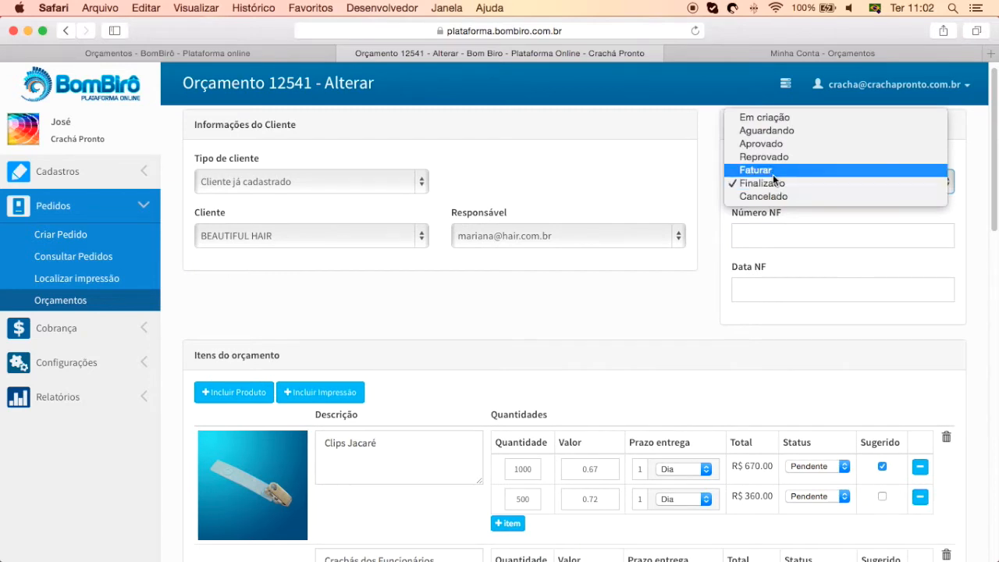
{"action": "left_click", "coordinate": [703, 290]}
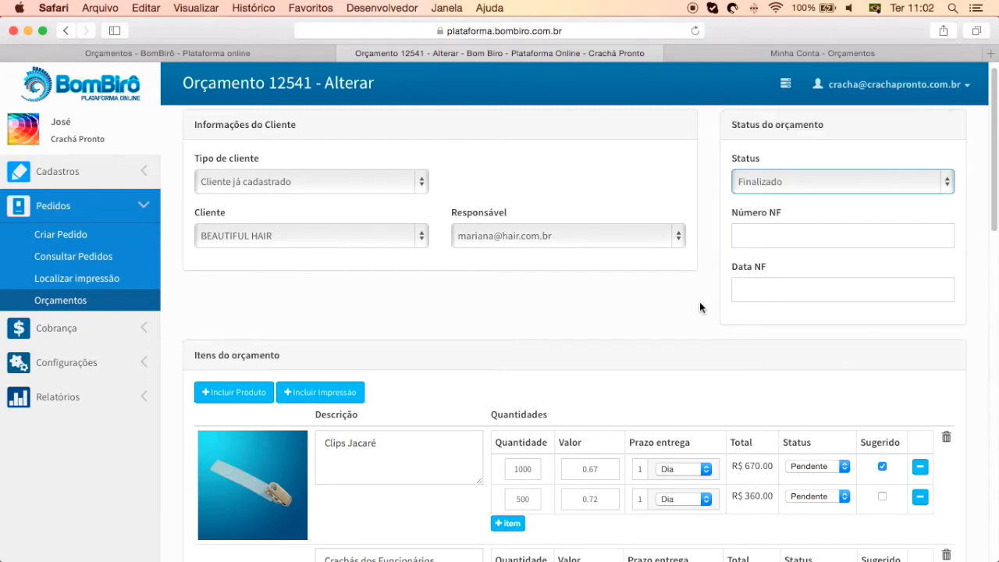
Re-enter invoice number 1234 and erase it again
{"action": "scroll", "coordinate": [674, 346], "scroll_direction": "down", "scroll_amount": 3}
{"action": "scroll", "coordinate": [674, 346], "scroll_direction": "down", "scroll_amount": 3}
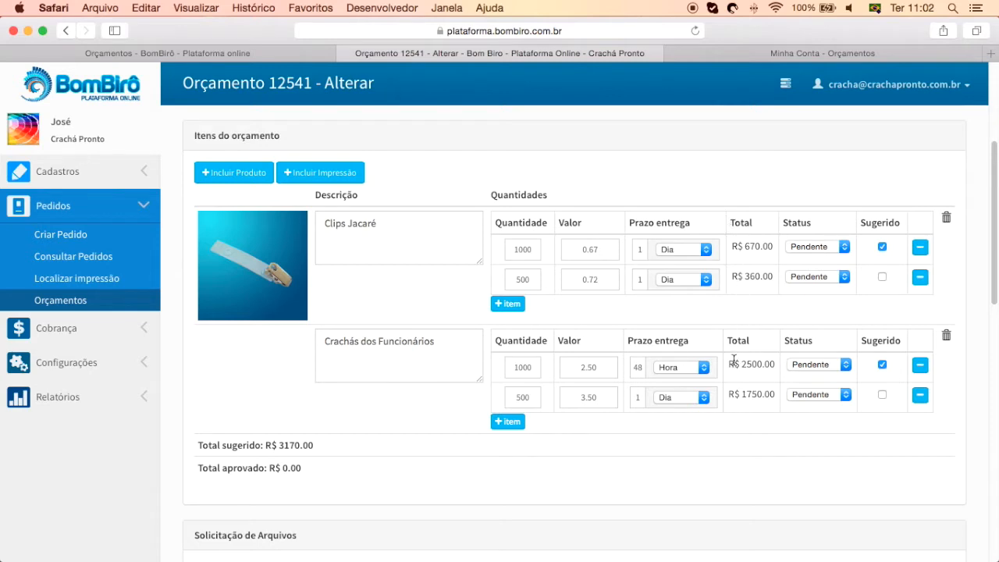
{"action": "scroll", "coordinate": [731, 361], "scroll_direction": "down", "scroll_amount": 5}
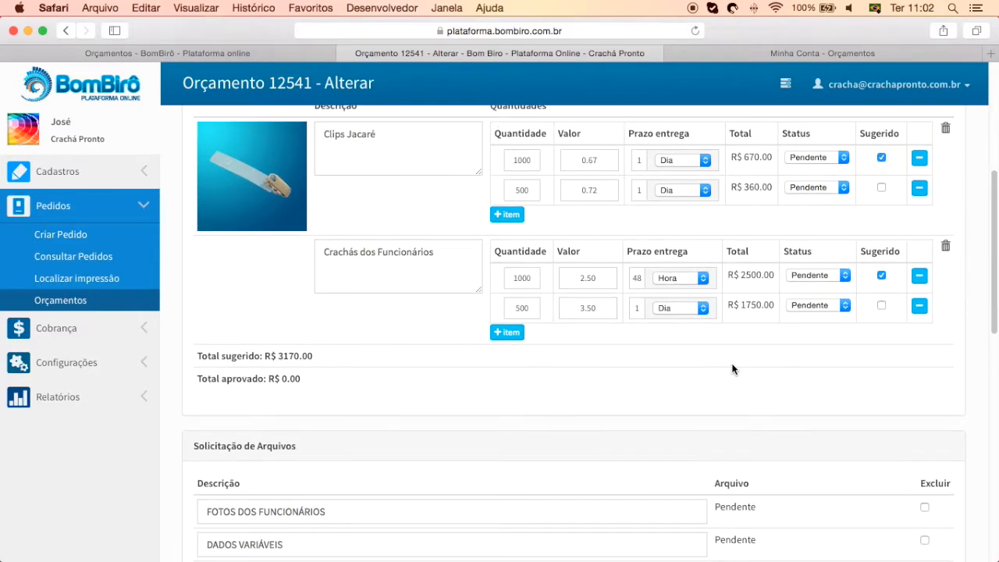
{"action": "scroll", "coordinate": [732, 368], "scroll_direction": "up", "scroll_amount": 10}
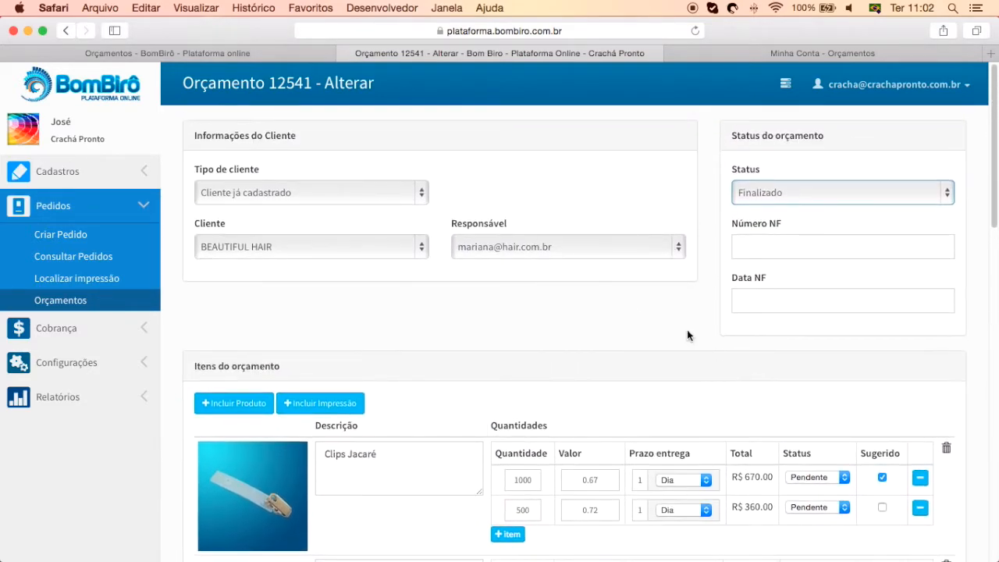
{"action": "left_click", "coordinate": [764, 245]}
{"action": "type", "text": "1234"}
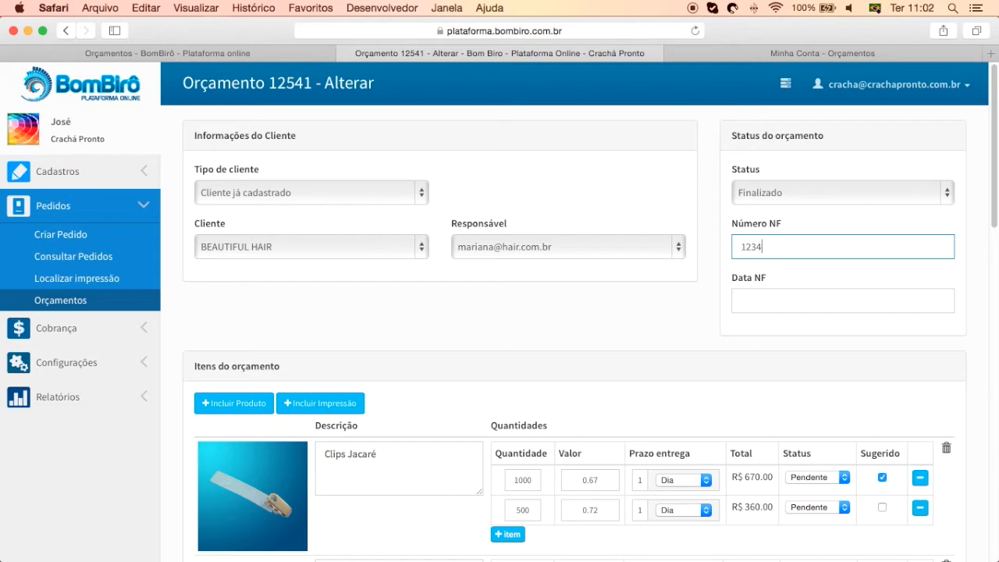
{"action": "key", "text": "BackSpace"}
{"action": "key", "text": "BackSpace"}
{"action": "key", "text": "BackSpace"}
{"action": "key", "text": "BackSpace"}
Change the quote status to Aguardando and then to Em criação
{"action": "left_click", "coordinate": [770, 194]}
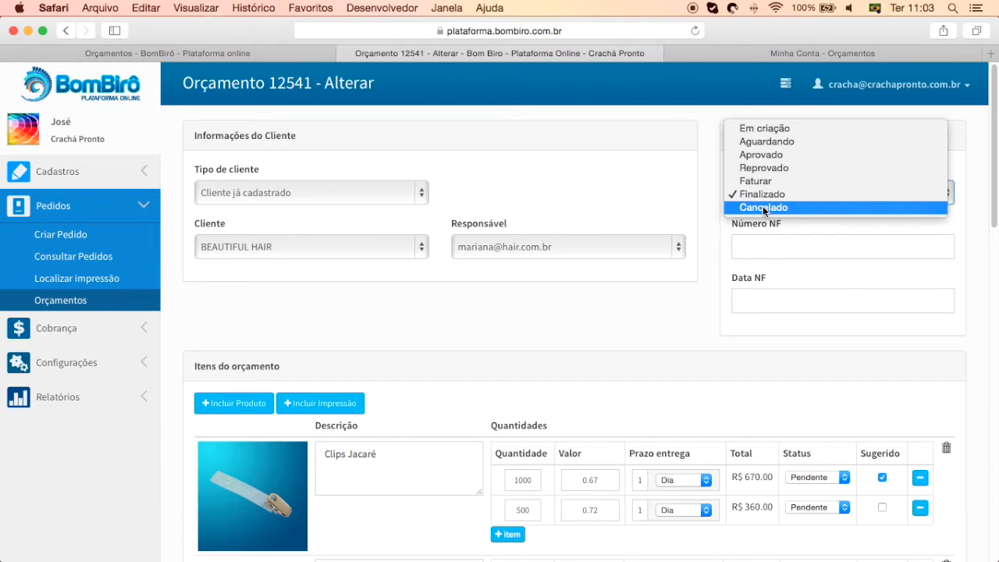
{"action": "left_click", "coordinate": [769, 143]}
{"action": "left_click", "coordinate": [703, 178]}
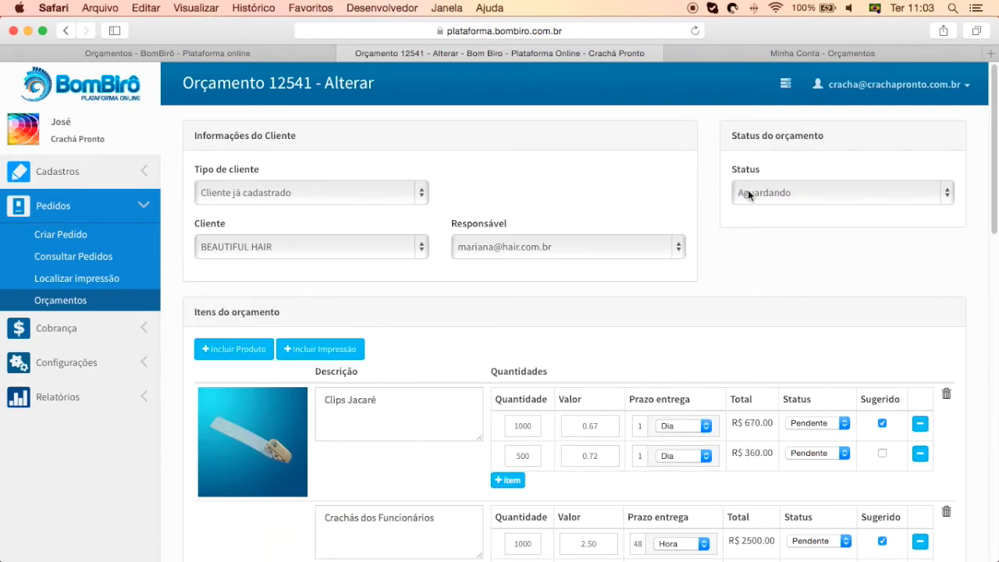
{"action": "left_click", "coordinate": [748, 193]}
{"action": "left_click", "coordinate": [741, 181]}
{"action": "left_click", "coordinate": [292, 192]}
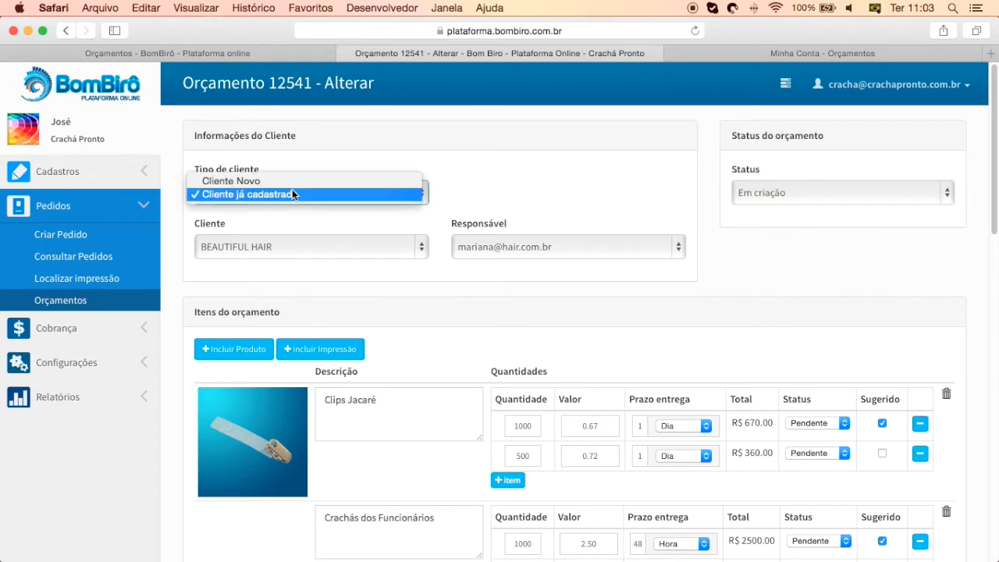
Switch to Cliente Novo and fill in company 'bombiro', phone, contact name and e-mail
{"action": "left_click", "coordinate": [242, 180]}
{"action": "left_click", "coordinate": [246, 241]}
{"action": "type", "text": "bombiro"}
{"action": "key", "text": "Tab"}
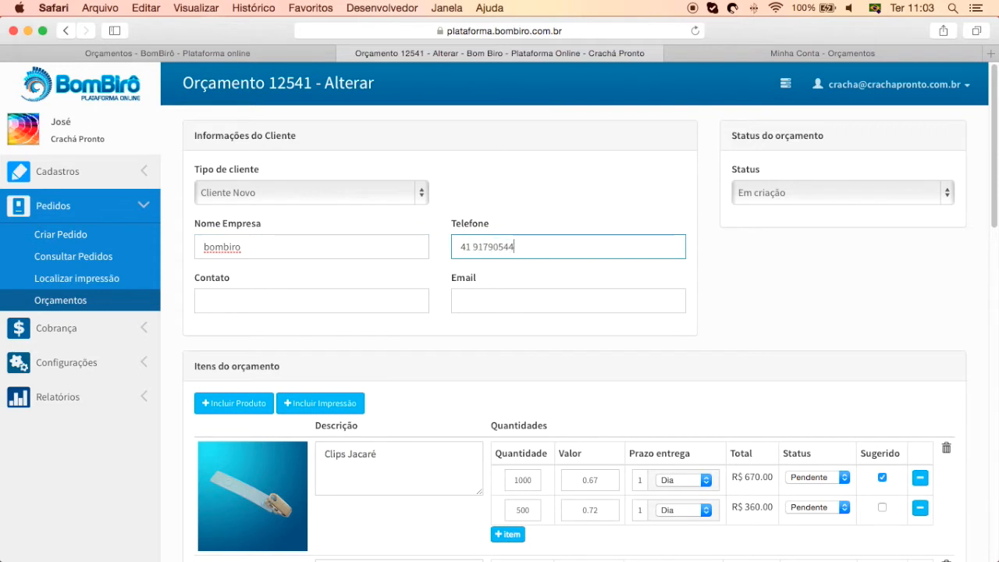
{"action": "key", "text": "Tab"}
{"action": "type", "text": "lucas"}
{"action": "key", "text": "Tab"}
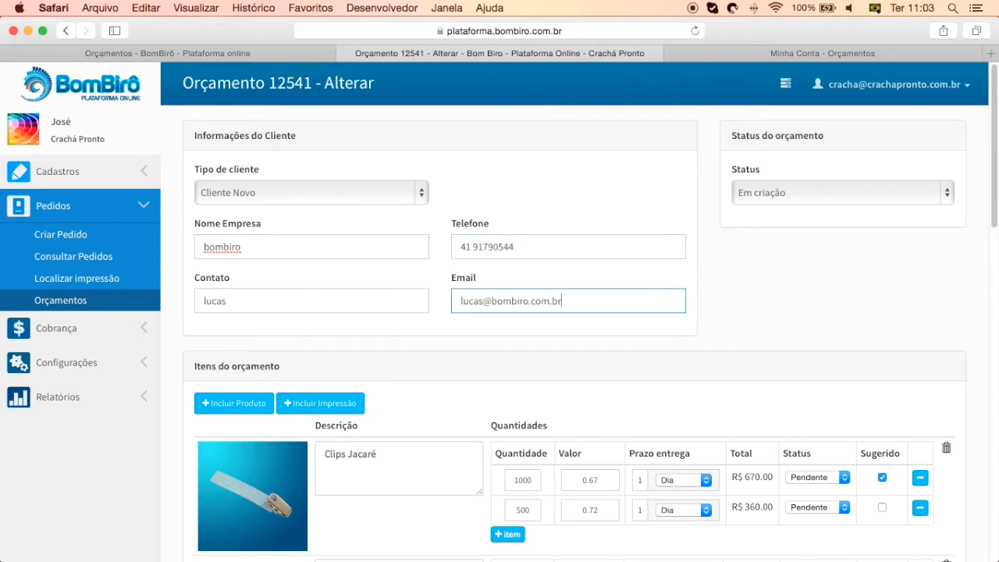
Revert to Cliente já cadastrado and head back to the Orçamentos list
{"action": "left_click", "coordinate": [263, 194]}
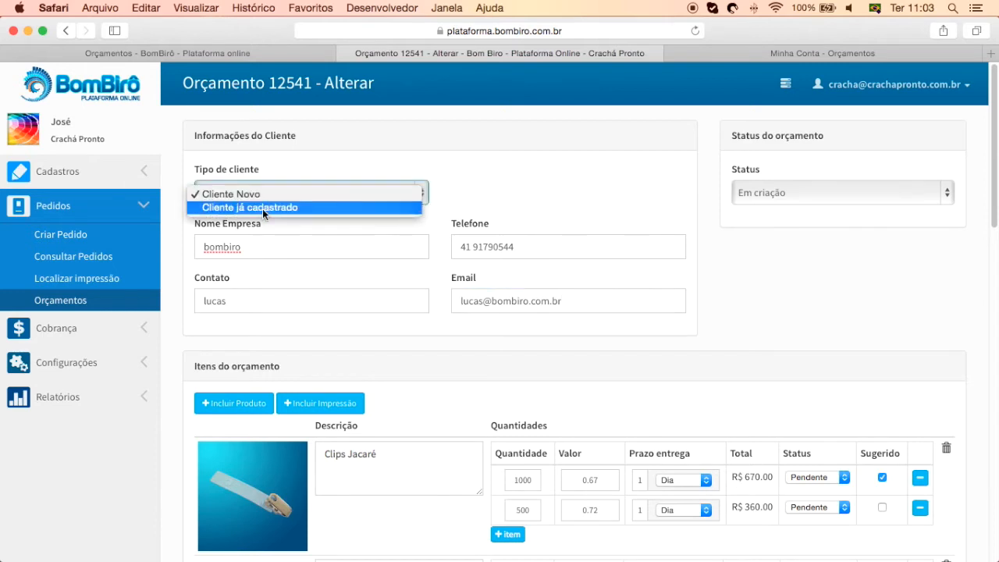
{"action": "left_click", "coordinate": [262, 207]}
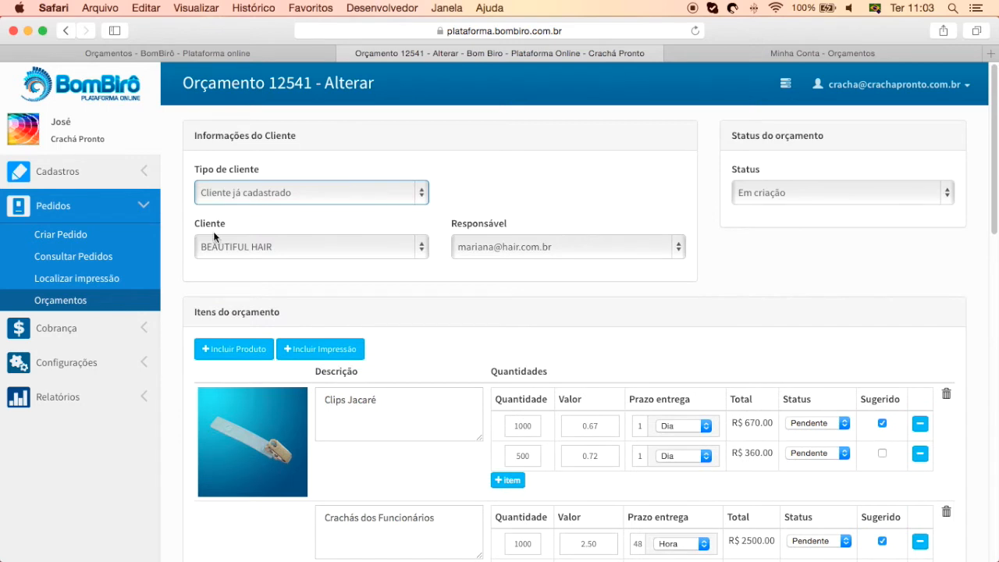
{"action": "left_click", "coordinate": [76, 309]}
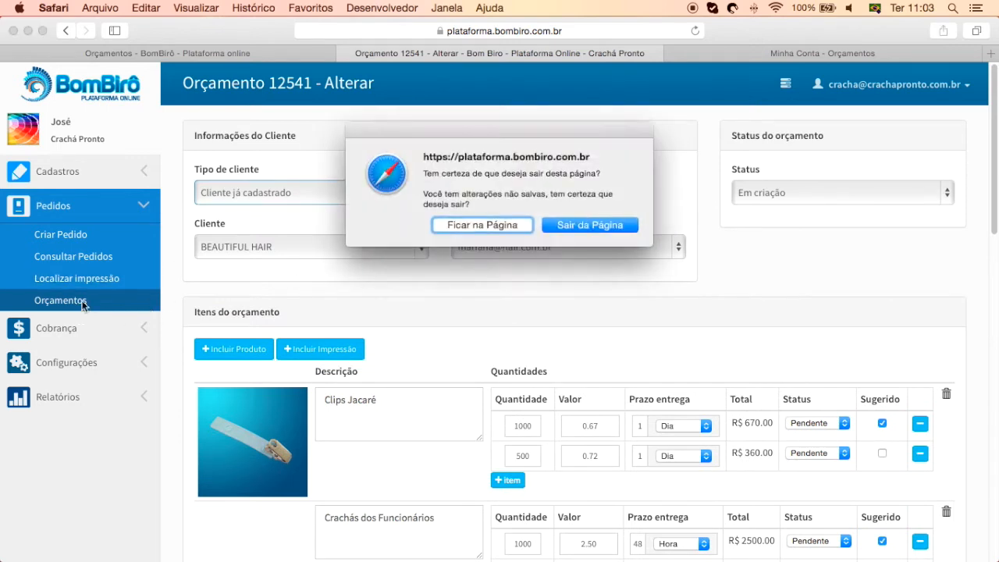
Leave without saving, open new quote 12580 and request the new client's registration details
{"action": "left_click", "coordinate": [591, 225]}
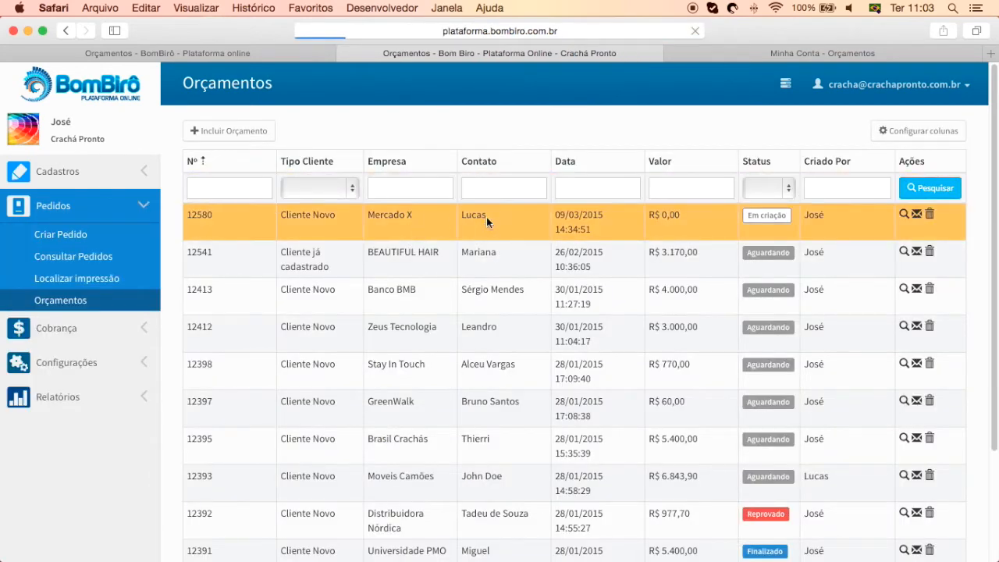
{"action": "left_click", "coordinate": [486, 217]}
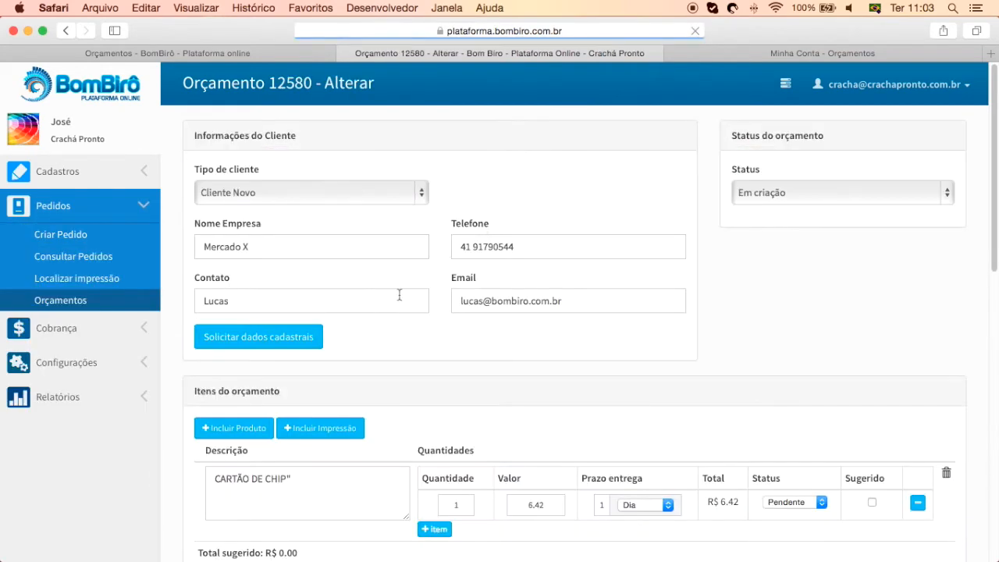
{"action": "left_click", "coordinate": [250, 335]}
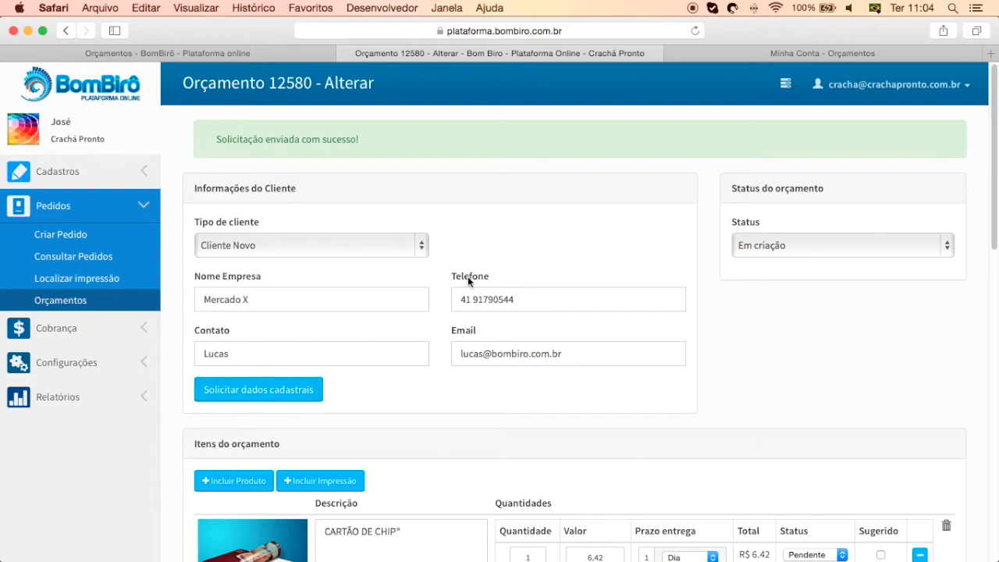
Return from quote 12580 to the Orçamentos list
{"action": "scroll", "coordinate": [655, 498], "scroll_direction": "down", "scroll_amount": 3}
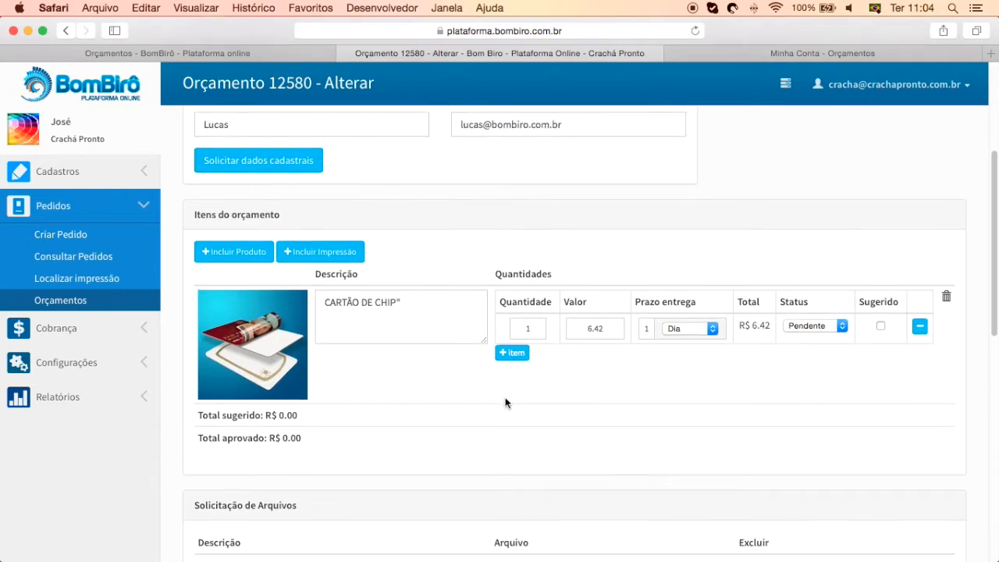
{"action": "scroll", "coordinate": [296, 240], "scroll_direction": "up", "scroll_amount": 3}
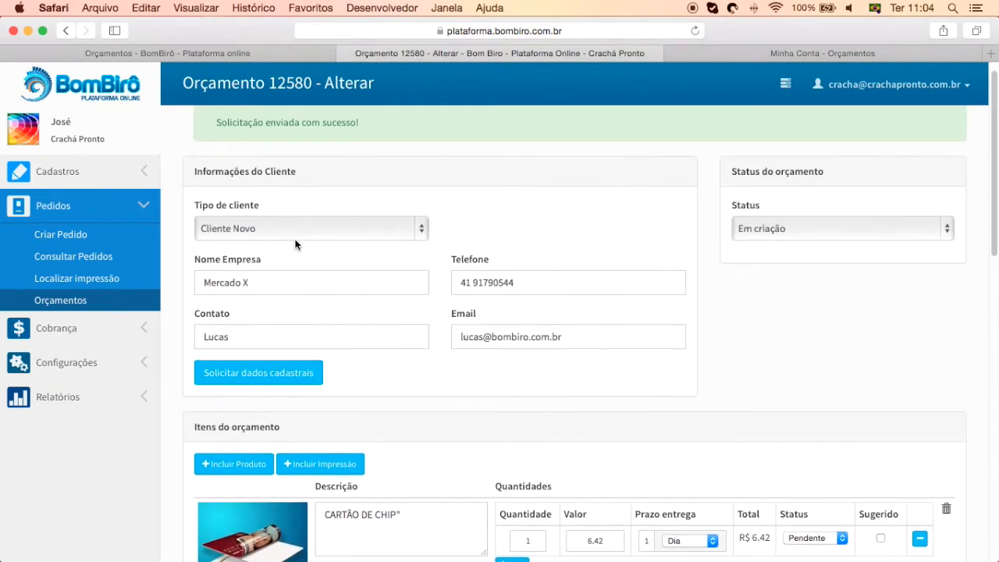
{"action": "left_click", "coordinate": [64, 293]}
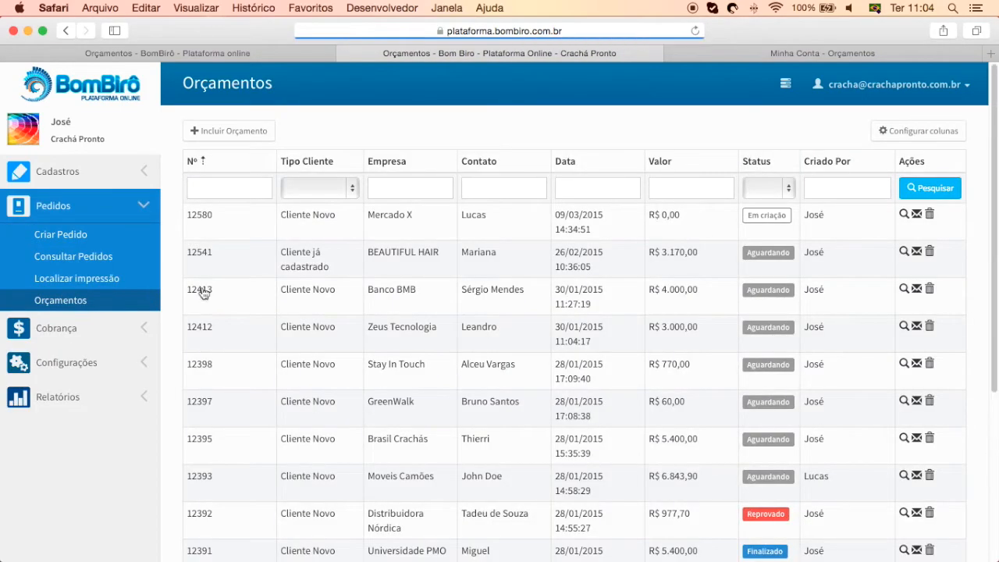
Open quote 12541 for editing and keep its status as Aguardando
{"action": "left_click", "coordinate": [539, 254]}
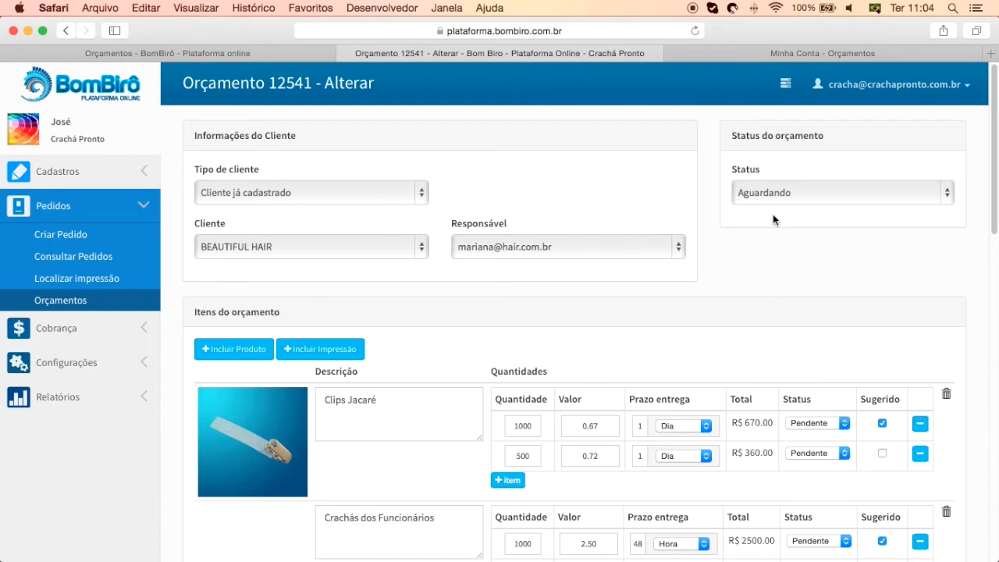
{"action": "left_click", "coordinate": [758, 198]}
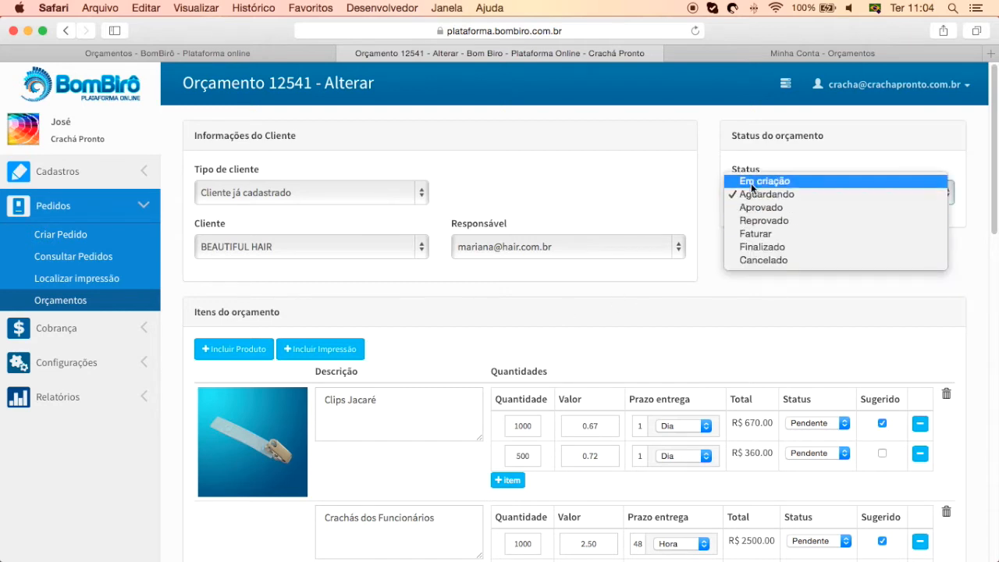
{"action": "left_click", "coordinate": [707, 249]}
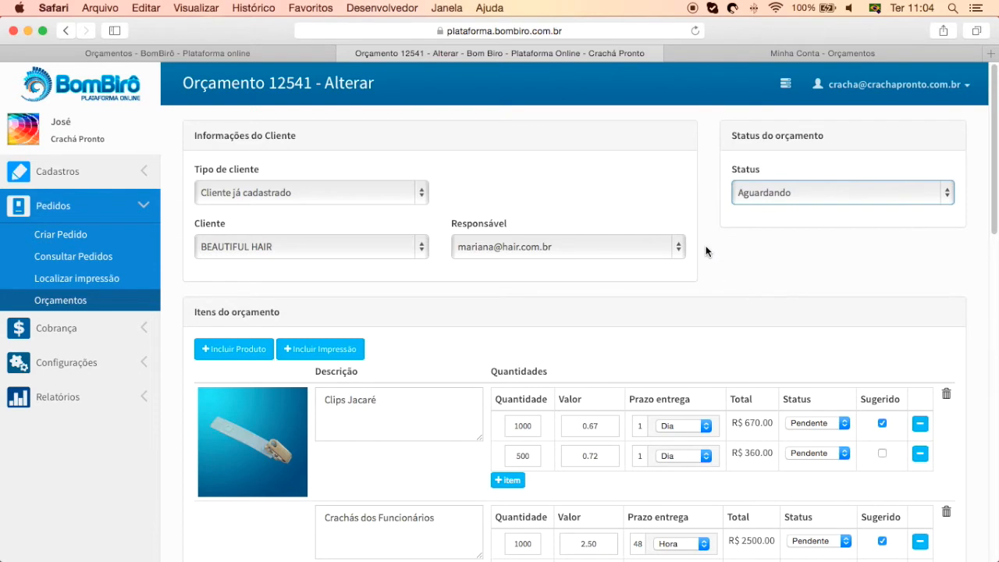
Scroll to Itens do orçamento, open and close the Incluir Produto category picker, then expand the sidebar
{"action": "scroll", "coordinate": [706, 250], "scroll_direction": "down", "scroll_amount": 3}
{"action": "scroll", "coordinate": [705, 250], "scroll_direction": "down", "scroll_amount": 5}
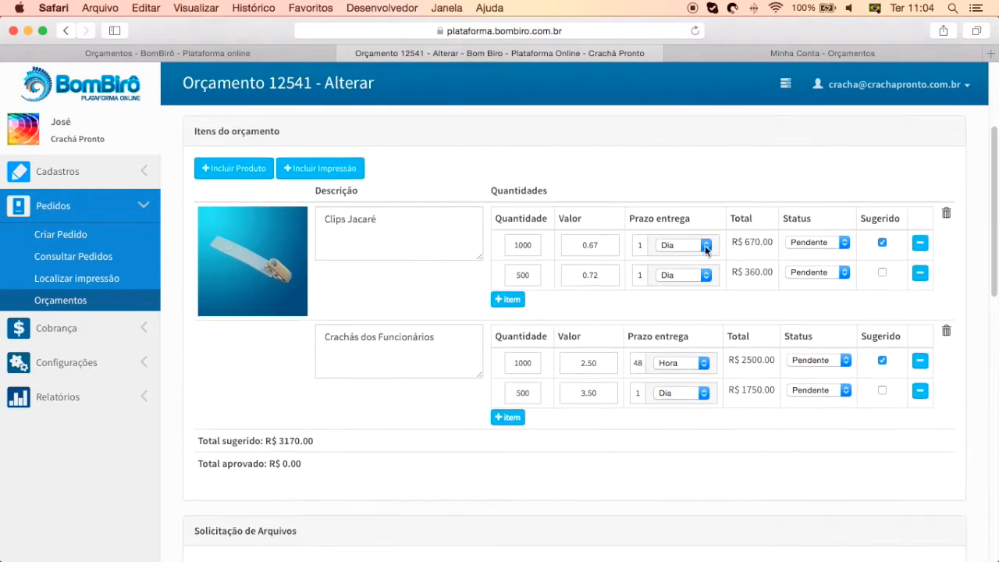
{"action": "left_click", "coordinate": [215, 155]}
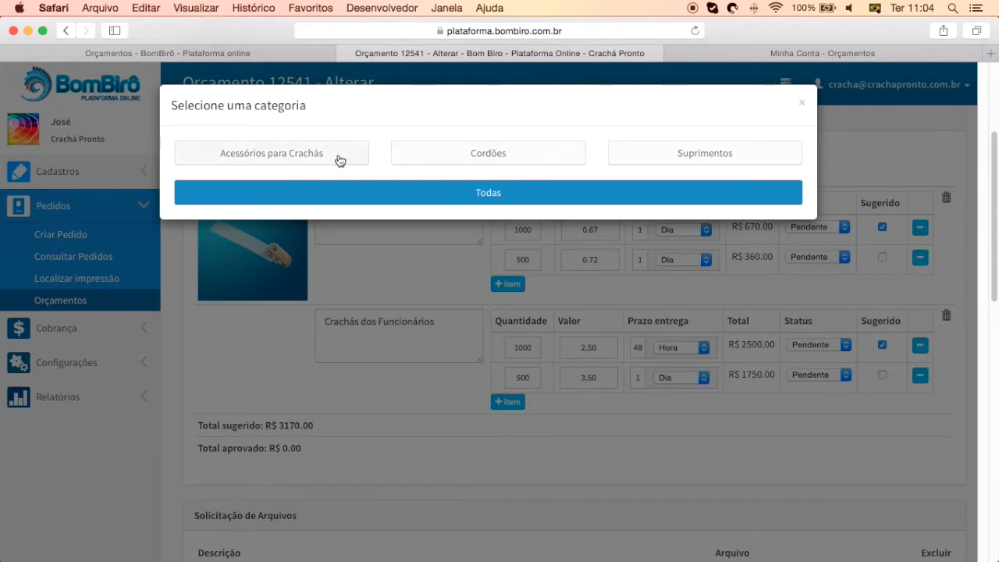
{"action": "left_click", "coordinate": [803, 106]}
{"action": "left_click", "coordinate": [104, 174]}
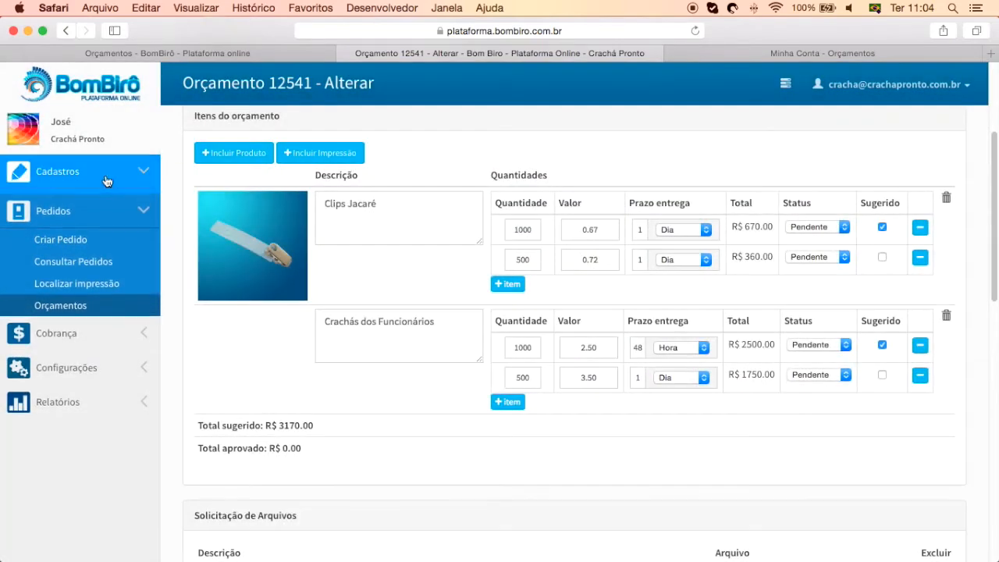
{"action": "right_click", "coordinate": [67, 221]}
{"action": "left_click", "coordinate": [84, 227]}
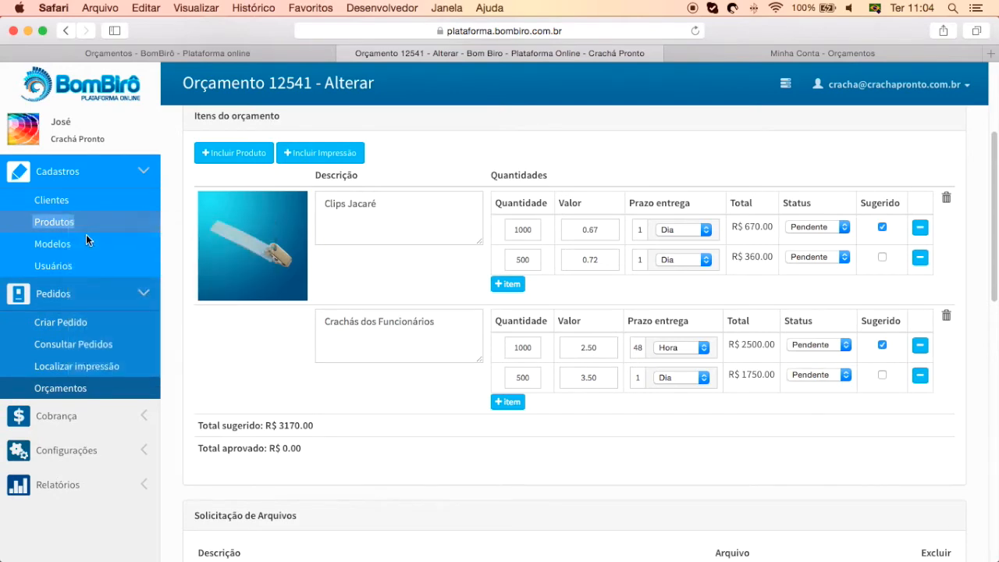
{"action": "left_click", "coordinate": [545, 48]}
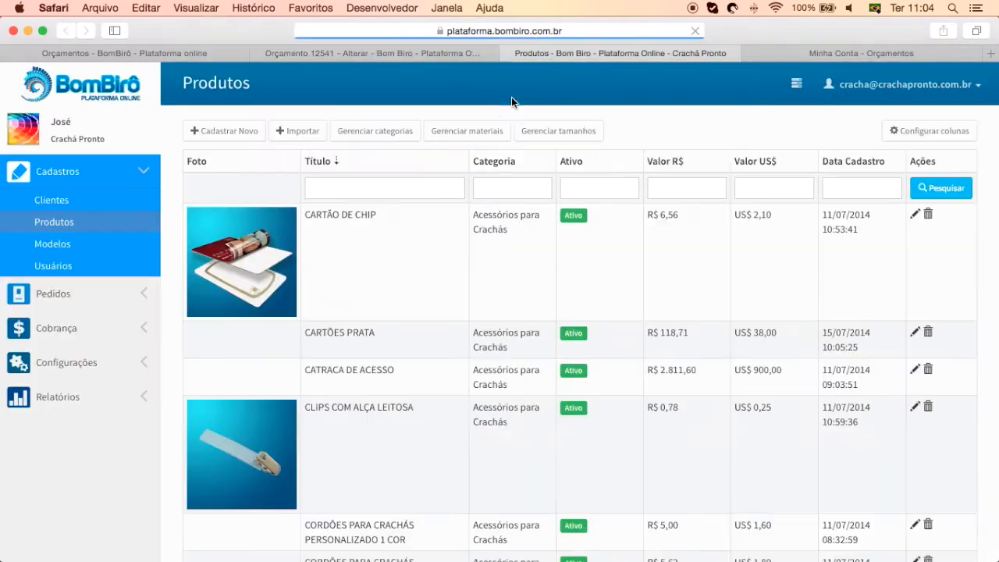
{"action": "left_click", "coordinate": [309, 129]}
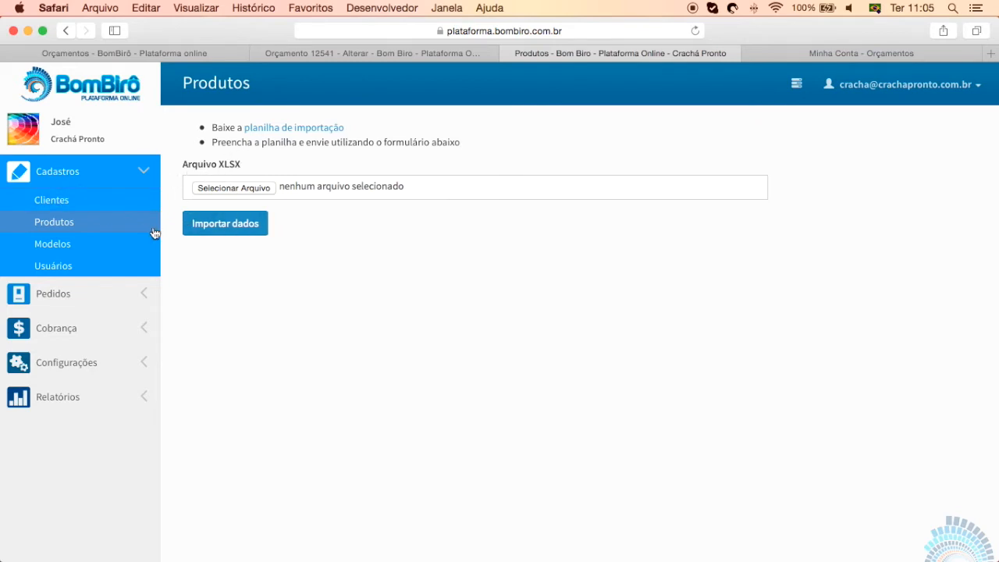
{"action": "left_click", "coordinate": [67, 204]}
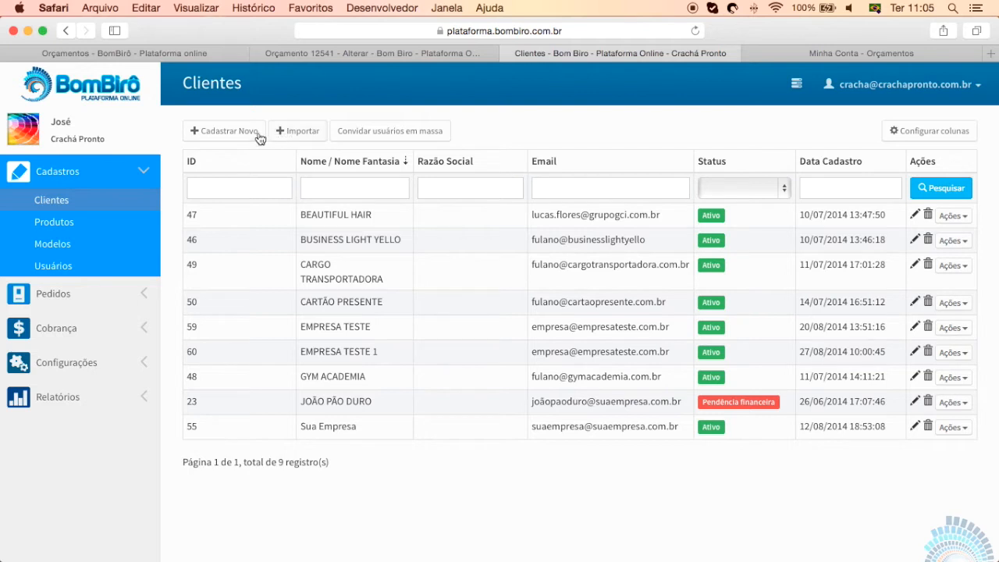
{"action": "left_click", "coordinate": [509, 53]}
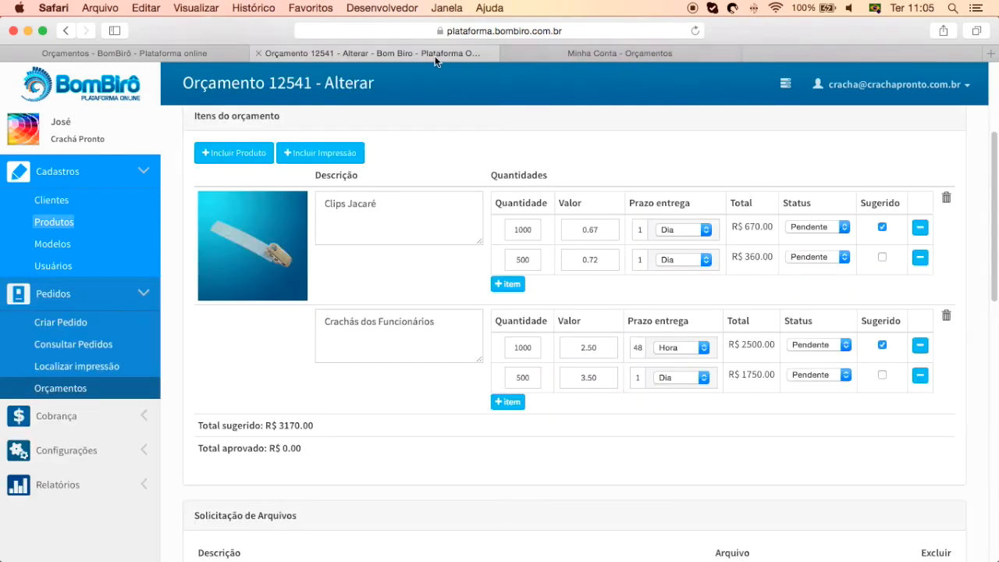
Collapse the sidebar groups and list the Acessórios para Crachás products to add
{"action": "left_click", "coordinate": [135, 289]}
{"action": "left_click", "coordinate": [126, 178]}
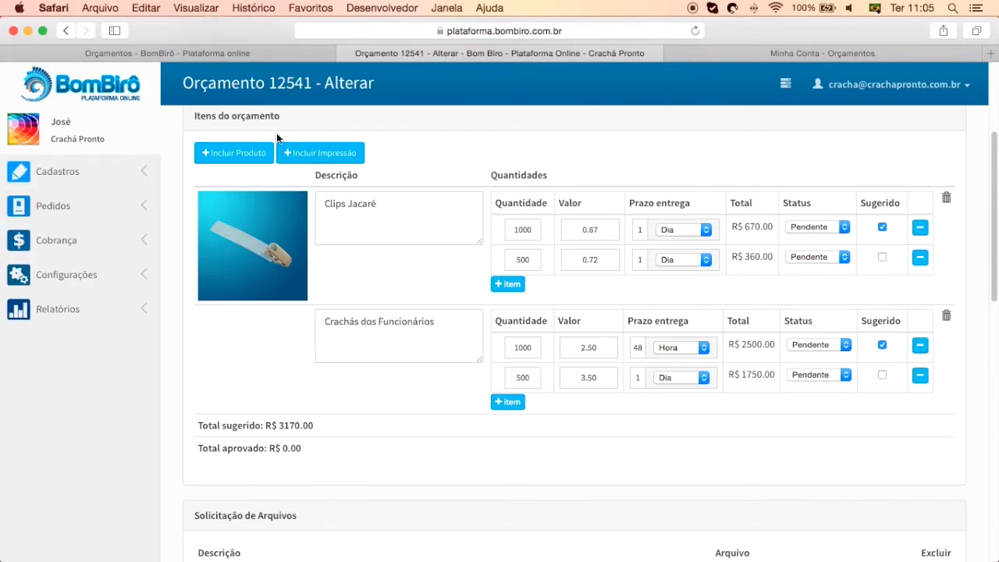
{"action": "left_click", "coordinate": [232, 156]}
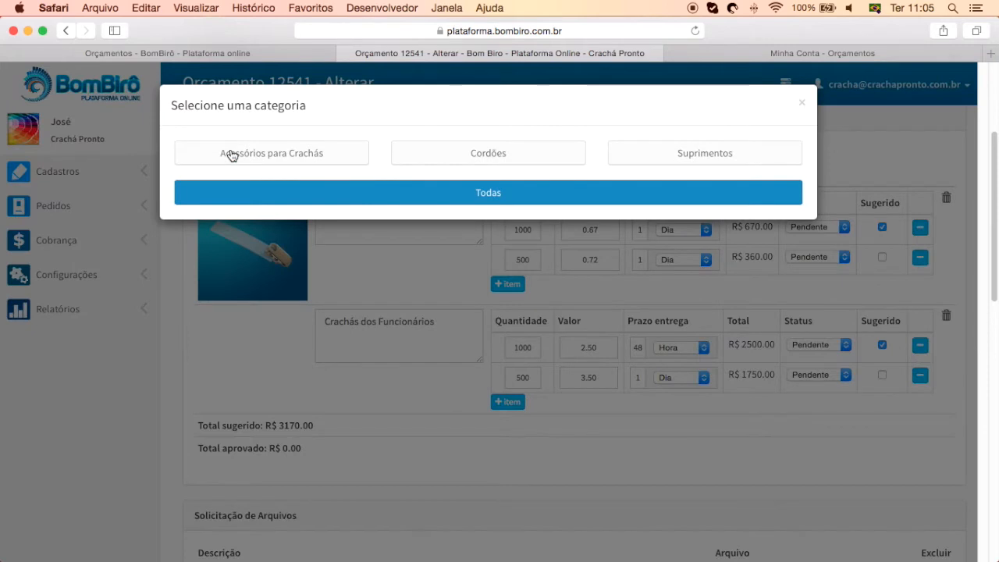
{"action": "left_click", "coordinate": [319, 156]}
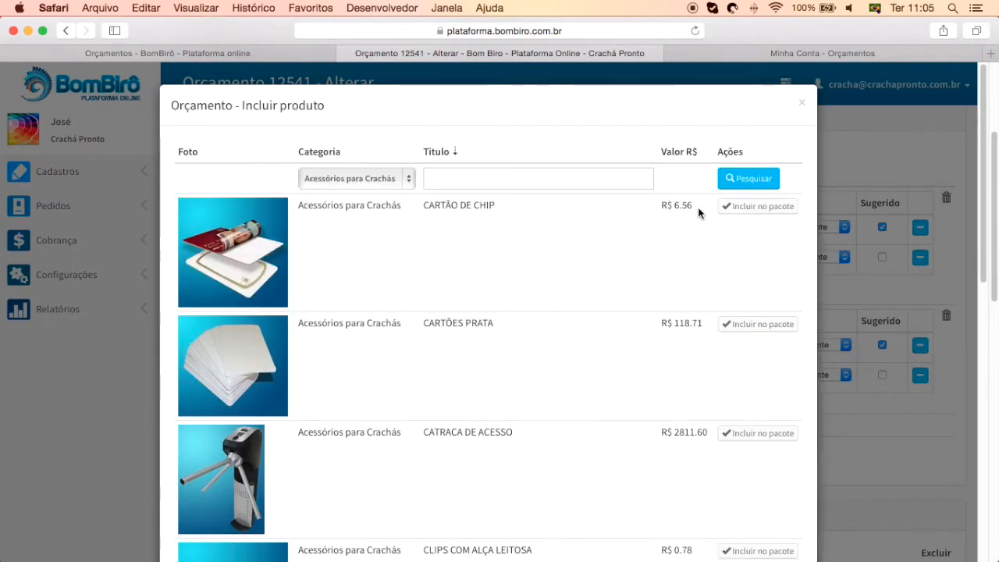
Review product prices, including CARTÃO DE CHIP R$ 6.56 and CARTÕES PRATA R$ 118.71
{"action": "left_click_drag", "start_coordinate": [694, 205], "coordinate": [660, 204]}
{"action": "left_click_drag", "start_coordinate": [705, 323], "coordinate": [654, 324]}
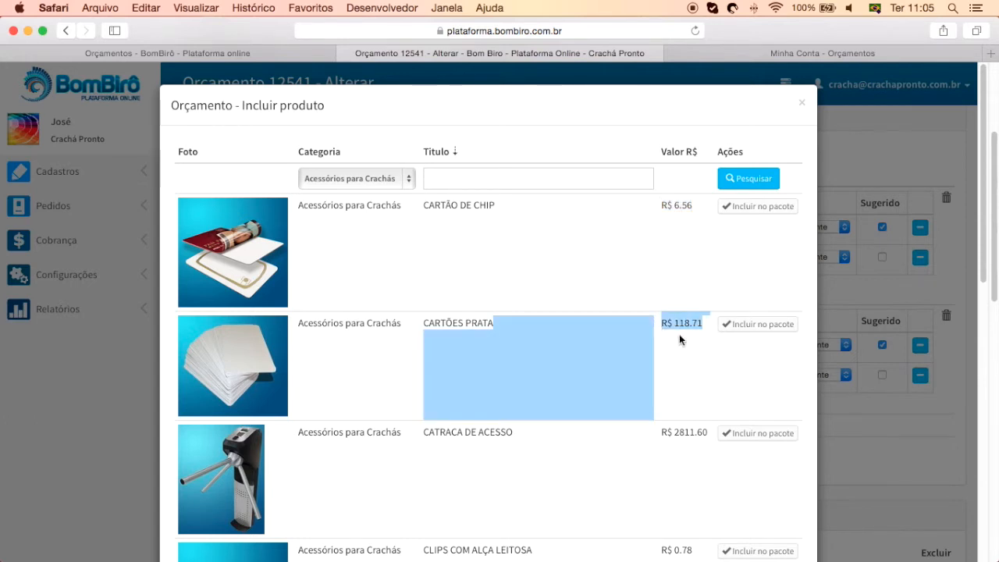
{"action": "left_click", "coordinate": [679, 336]}
{"action": "scroll", "coordinate": [683, 334], "scroll_direction": "down", "scroll_amount": 3}
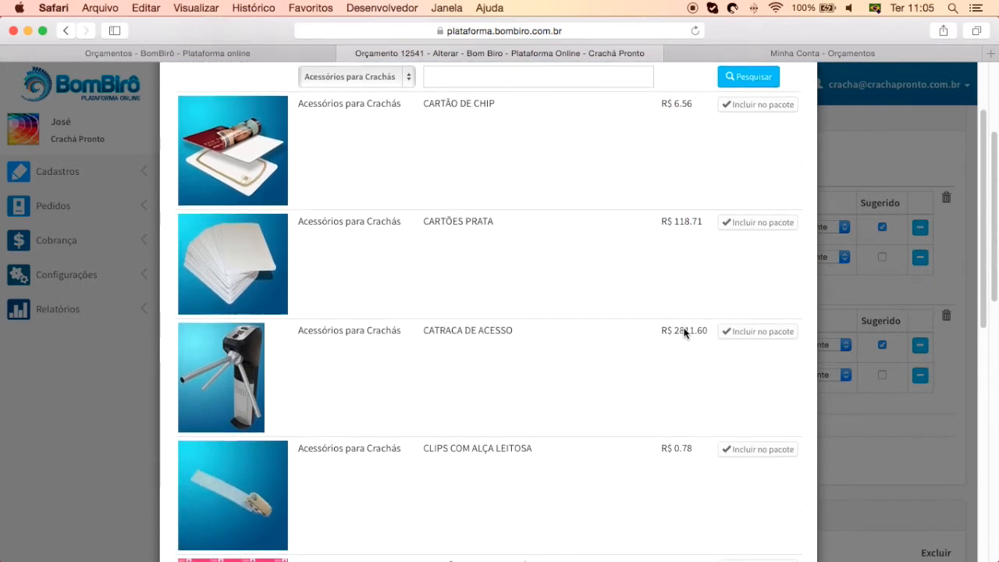
{"action": "scroll", "coordinate": [684, 332], "scroll_direction": "down", "scroll_amount": 2}
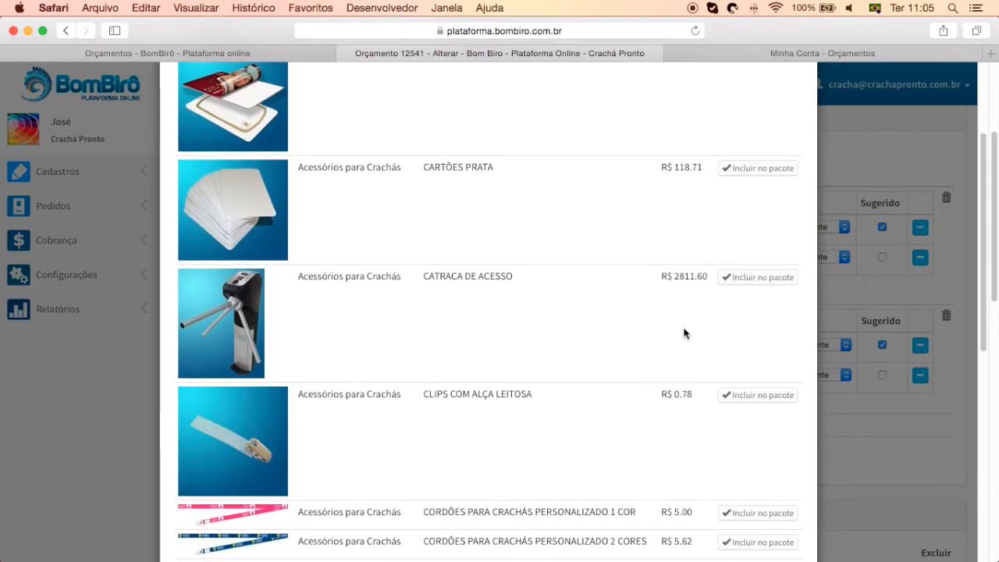
{"action": "scroll", "coordinate": [684, 333], "scroll_direction": "down", "scroll_amount": 3}
{"action": "scroll", "coordinate": [683, 337], "scroll_direction": "down", "scroll_amount": 9}
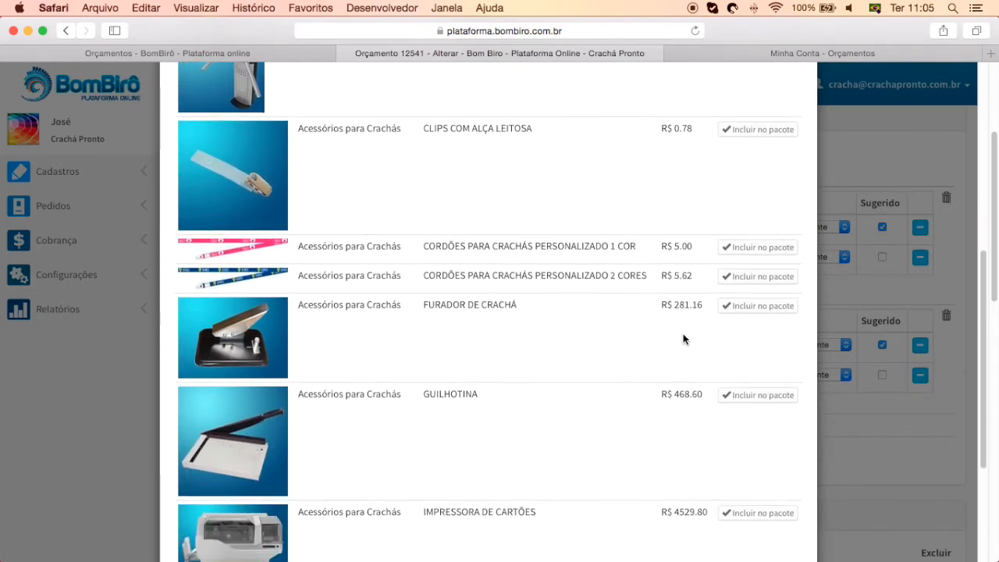
{"action": "scroll", "coordinate": [683, 339], "scroll_direction": "up", "scroll_amount": 10}
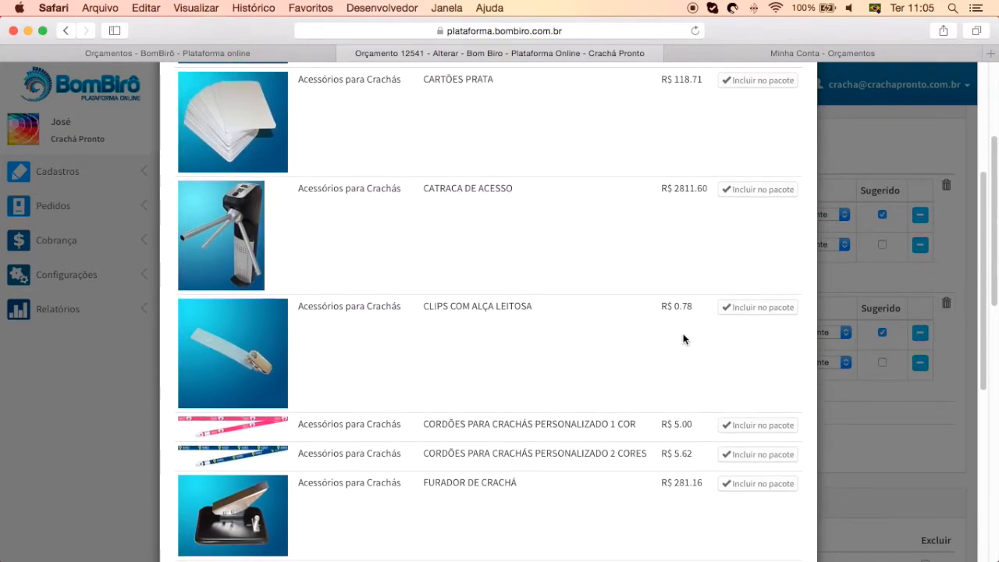
{"action": "scroll", "coordinate": [682, 339], "scroll_direction": "up", "scroll_amount": 6}
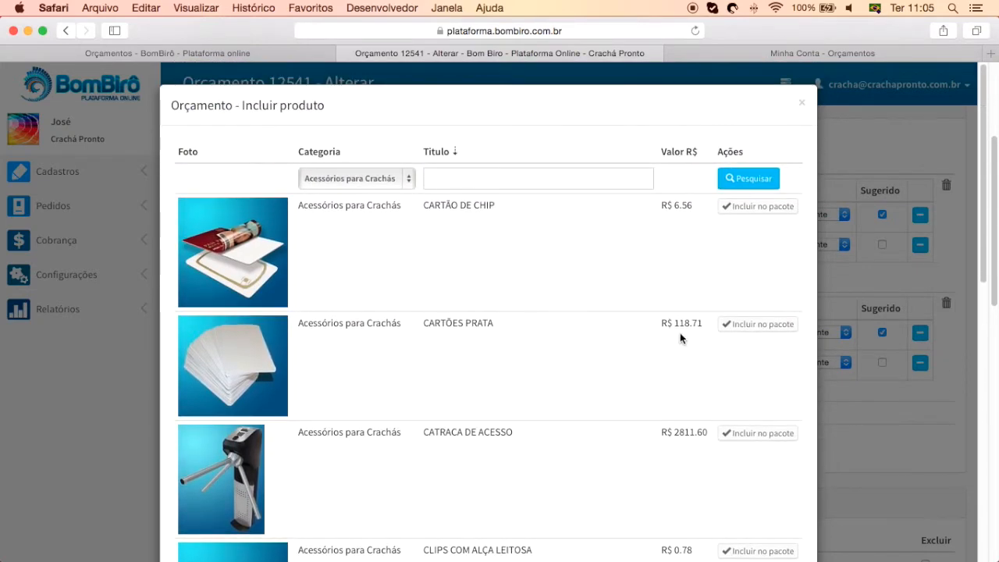
{"action": "left_click_drag", "start_coordinate": [702, 323], "coordinate": [658, 324]}
{"action": "left_click_drag", "start_coordinate": [668, 205], "coordinate": [696, 212]}
Close the product list, then add and remove two empty Clips Jacaré quantity rows
{"action": "left_click", "coordinate": [803, 104]}
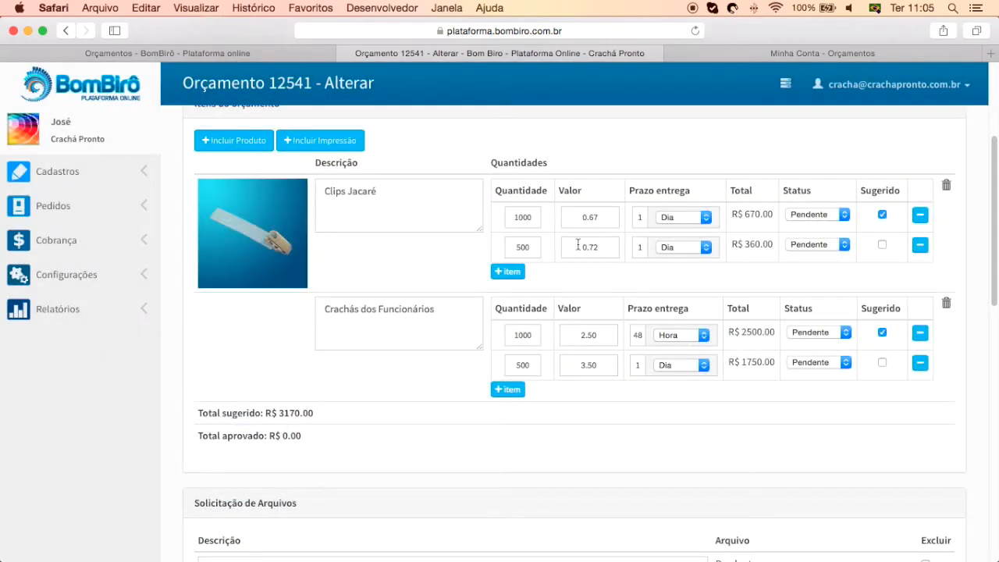
{"action": "left_click", "coordinate": [512, 274]}
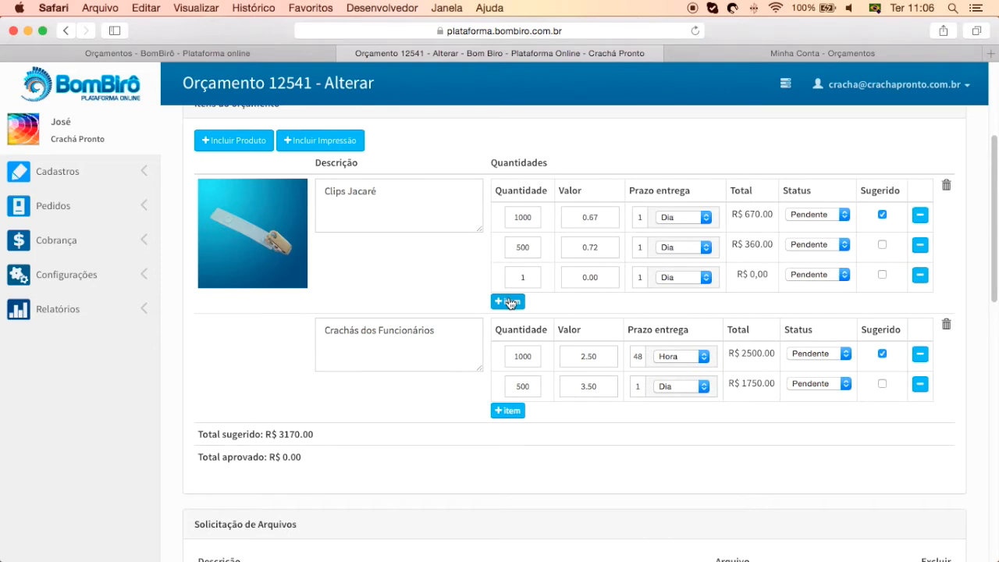
{"action": "left_click", "coordinate": [510, 301]}
{"action": "left_click", "coordinate": [920, 277]}
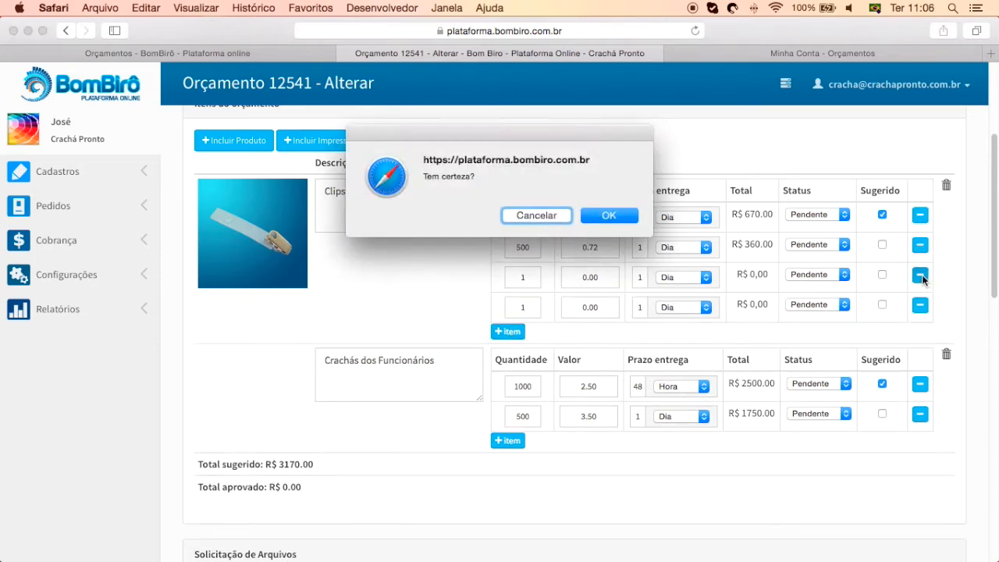
{"action": "key", "text": "Return"}
{"action": "left_click", "coordinate": [921, 275]}
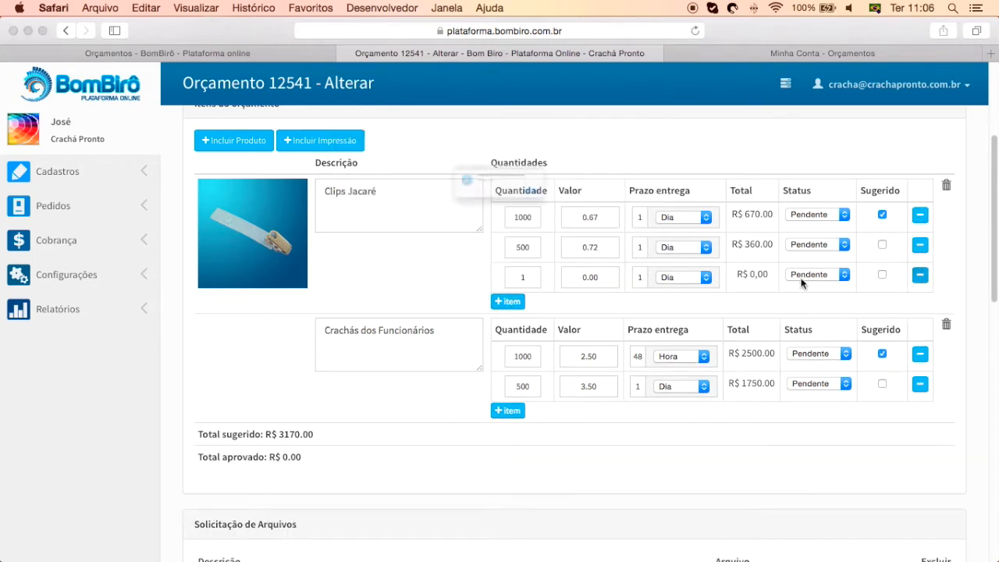
{"action": "left_click", "coordinate": [599, 226]}
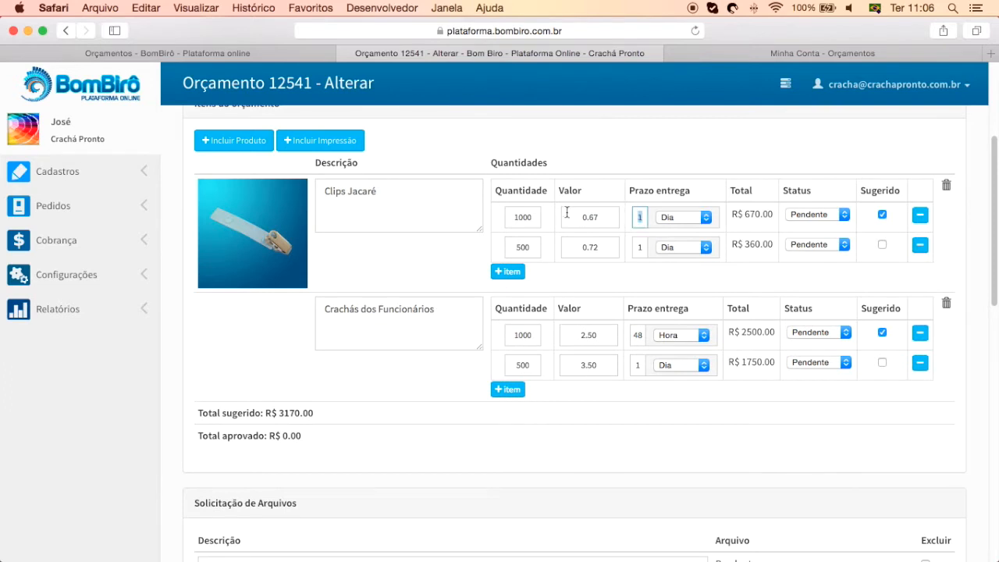
Check the Clips Jacaré quantities 1000 and 500, unit prices 0.67 and 0.72, delivery unit Dia
{"action": "left_click", "coordinate": [574, 217]}
{"action": "left_click", "coordinate": [532, 216]}
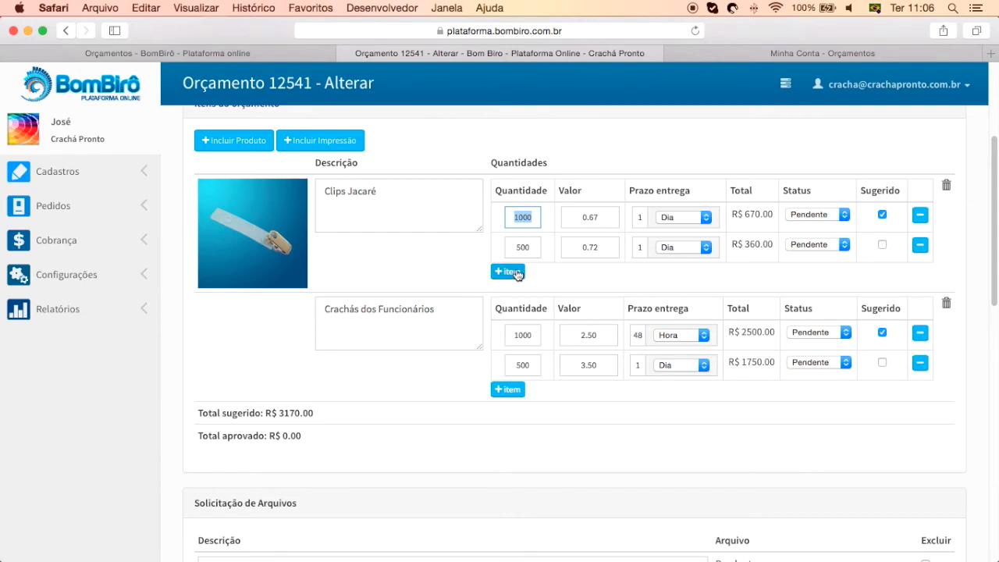
{"action": "left_click", "coordinate": [533, 221]}
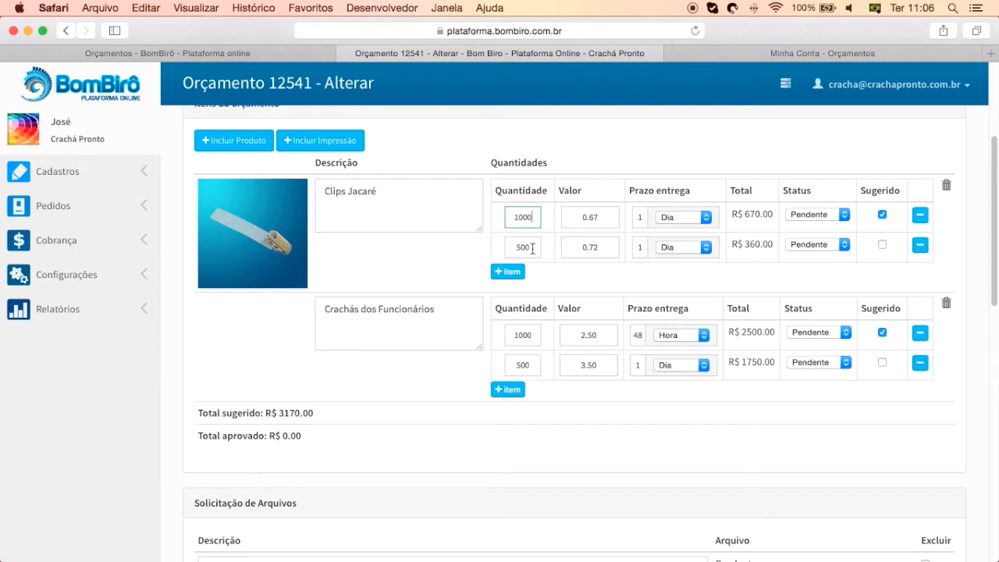
{"action": "left_click", "coordinate": [532, 248]}
{"action": "left_click", "coordinate": [536, 223]}
{"action": "left_click", "coordinate": [587, 249]}
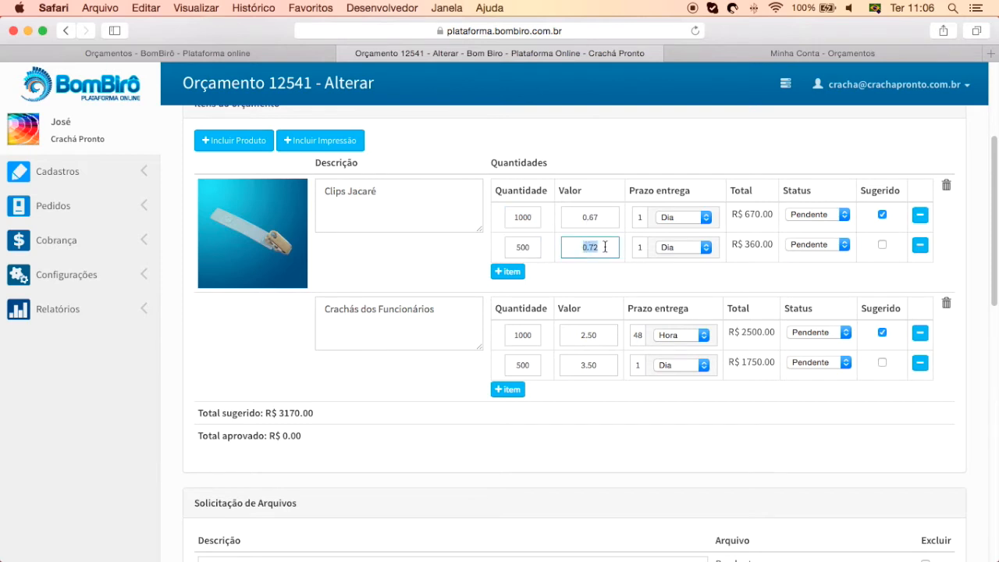
{"action": "left_click", "coordinate": [604, 220]}
{"action": "left_click_drag", "start_coordinate": [604, 217], "coordinate": [575, 217]}
{"action": "left_click", "coordinate": [640, 217]}
{"action": "left_click", "coordinate": [686, 217]}
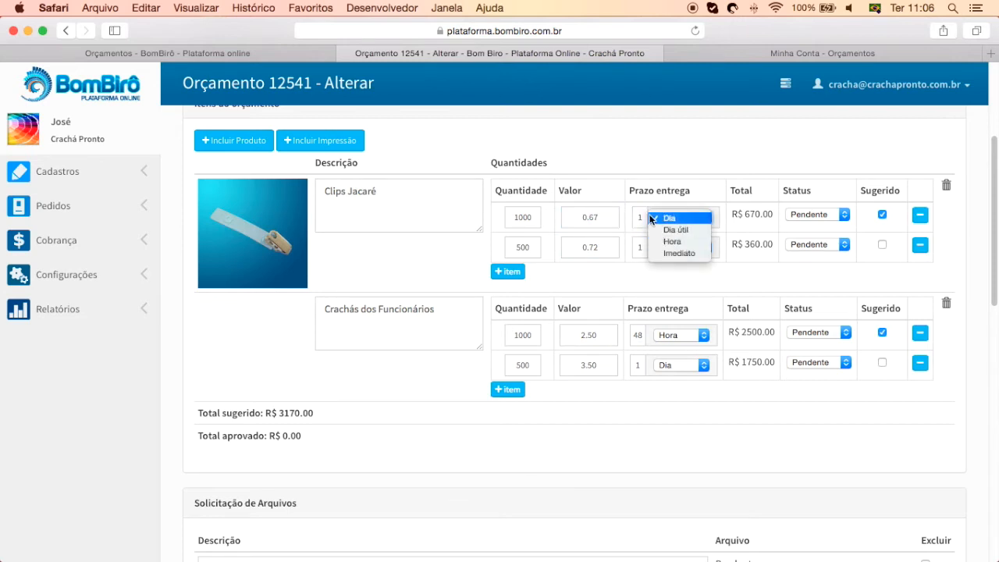
{"action": "left_click", "coordinate": [639, 275]}
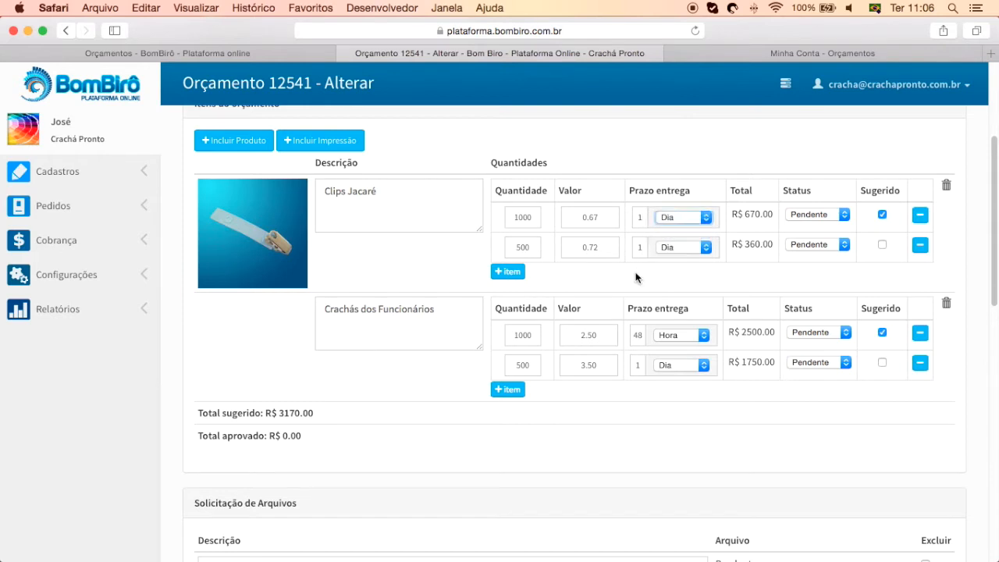
Untick and re-tick the first suggested quantity and review the Total sugerido line
{"action": "left_click", "coordinate": [883, 214]}
{"action": "left_click", "coordinate": [882, 214]}
{"action": "left_click_drag", "start_coordinate": [273, 412], "coordinate": [199, 412]}
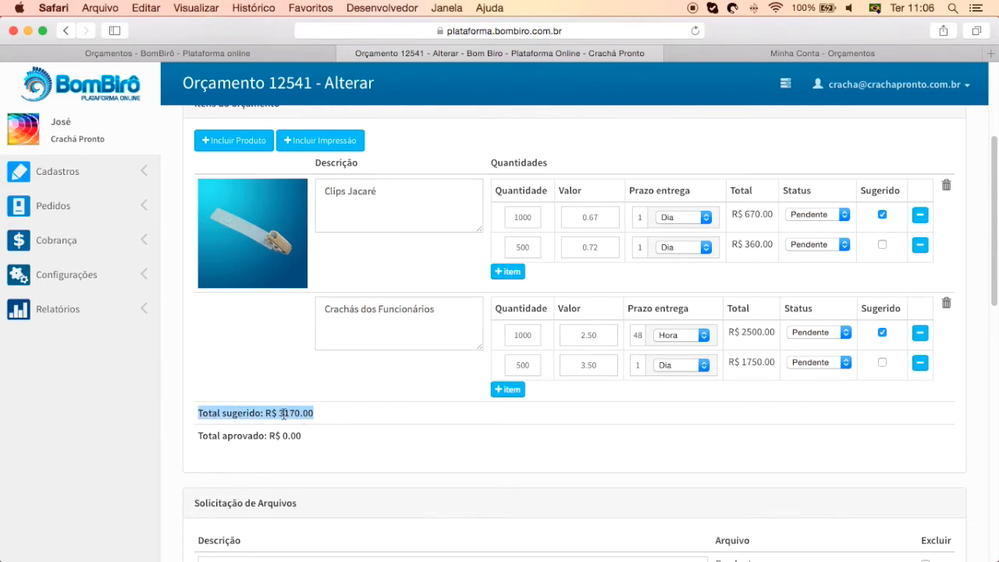
{"action": "left_click", "coordinate": [873, 424]}
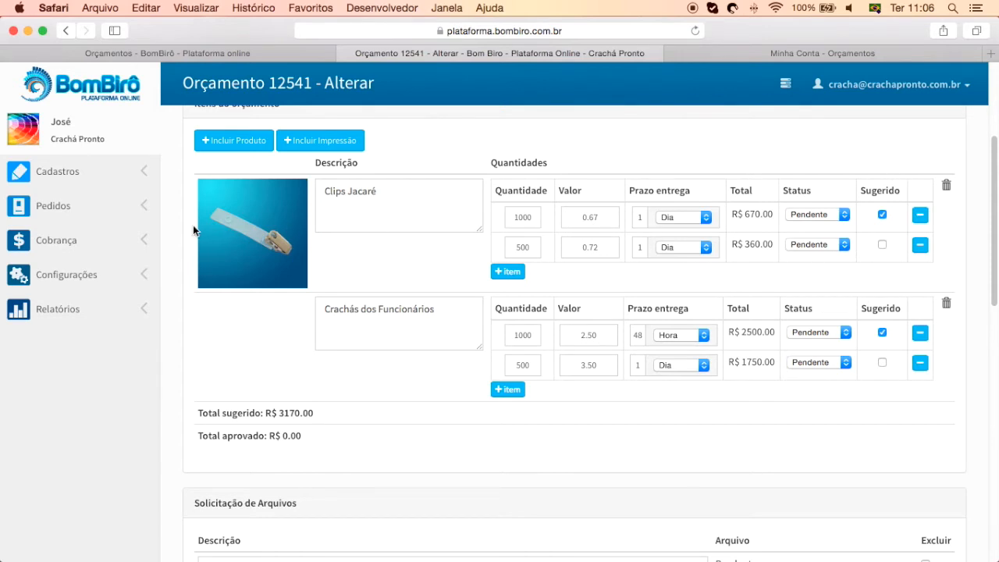
Open the Orçamentos list from Pedidos in a new browser tab
{"action": "left_click", "coordinate": [117, 206]}
{"action": "right_click", "coordinate": [66, 308]}
{"action": "left_click", "coordinate": [102, 308]}
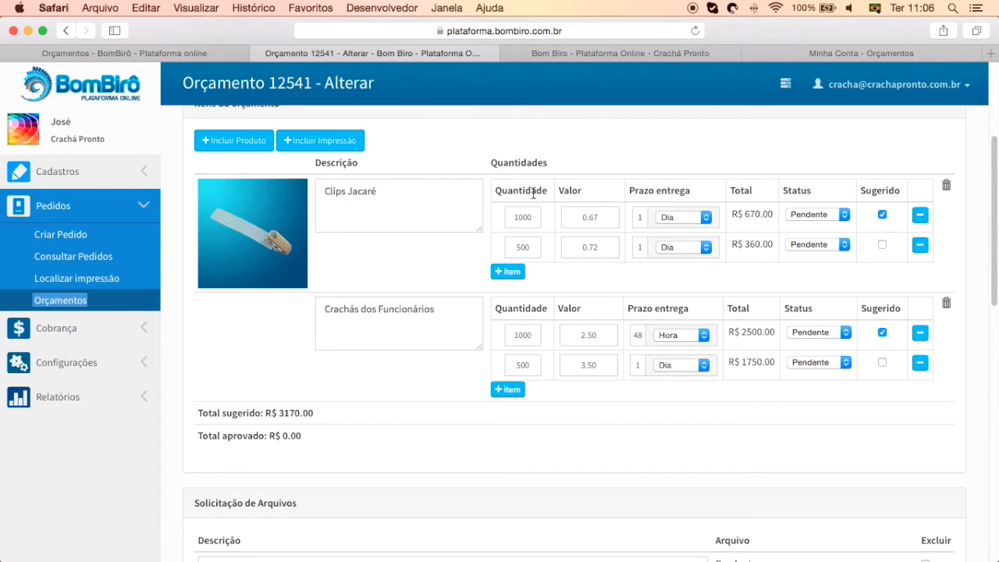
{"action": "left_click", "coordinate": [620, 54]}
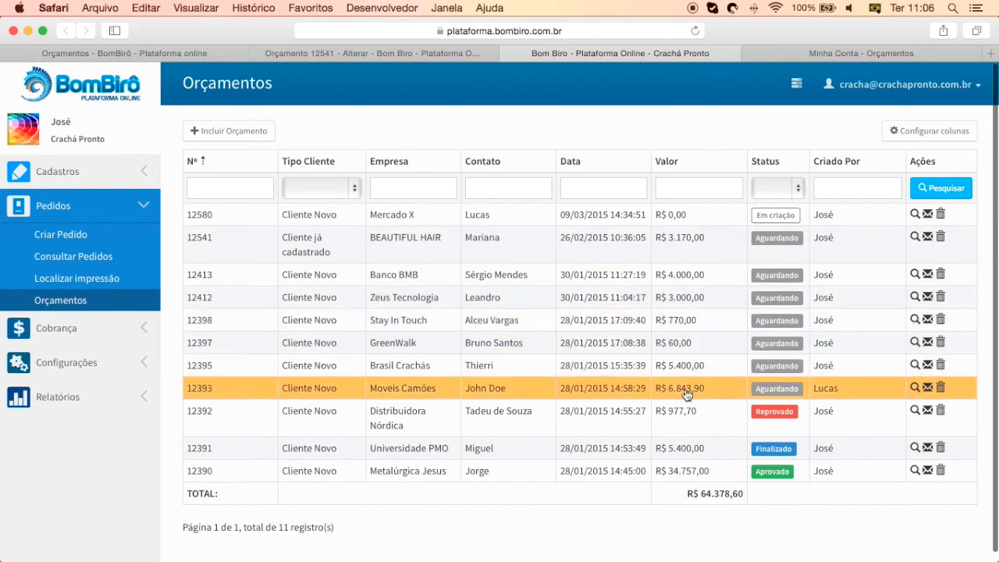
{"action": "left_click_drag", "start_coordinate": [751, 497], "coordinate": [684, 495]}
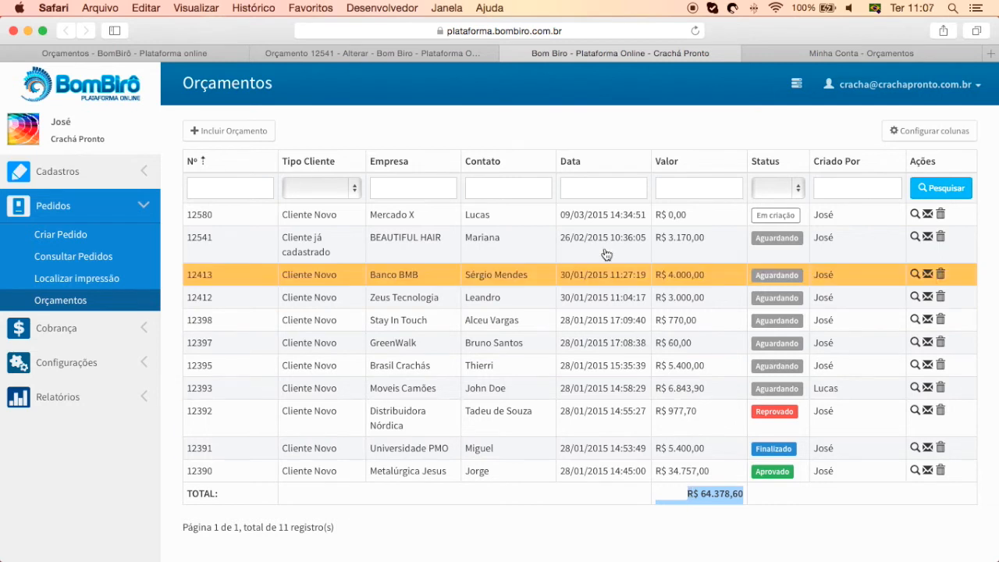
{"action": "left_click", "coordinate": [469, 50]}
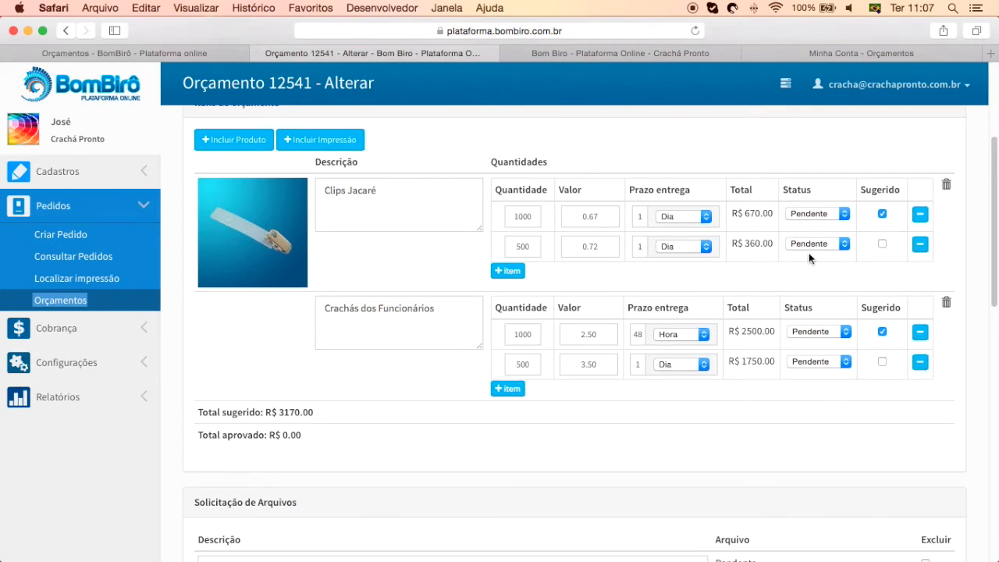
{"action": "left_click_drag", "start_coordinate": [315, 412], "coordinate": [272, 413]}
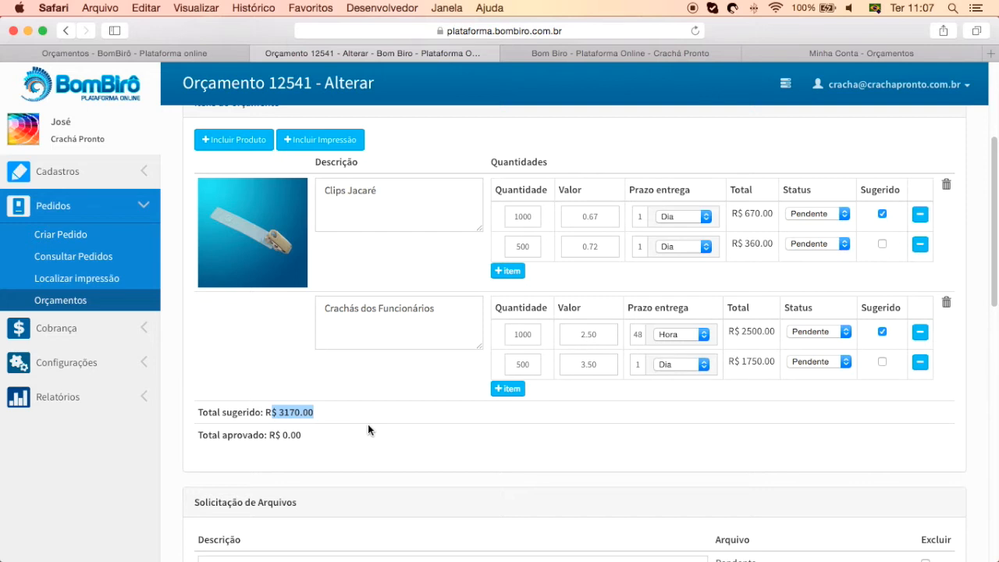
{"action": "scroll", "coordinate": [366, 424], "scroll_direction": "down", "scroll_amount": 1}
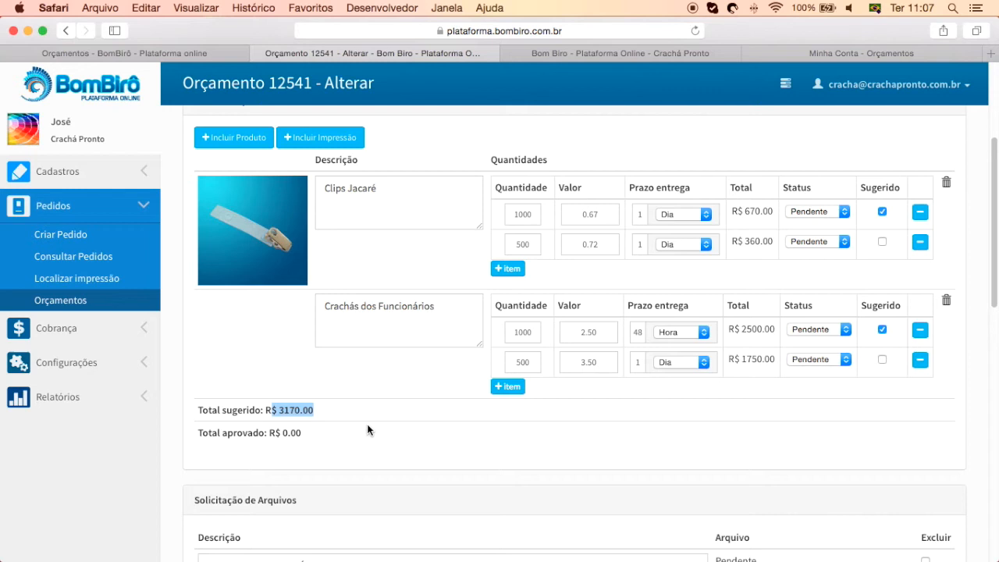
{"action": "left_click", "coordinate": [367, 423]}
{"action": "left_click", "coordinate": [798, 242]}
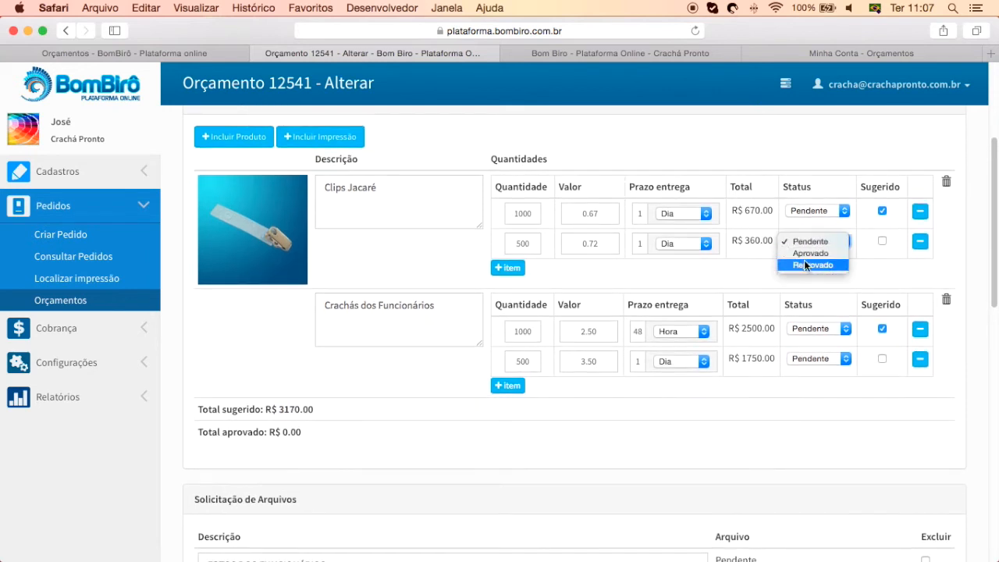
{"action": "left_click", "coordinate": [811, 254]}
{"action": "left_click", "coordinate": [816, 362]}
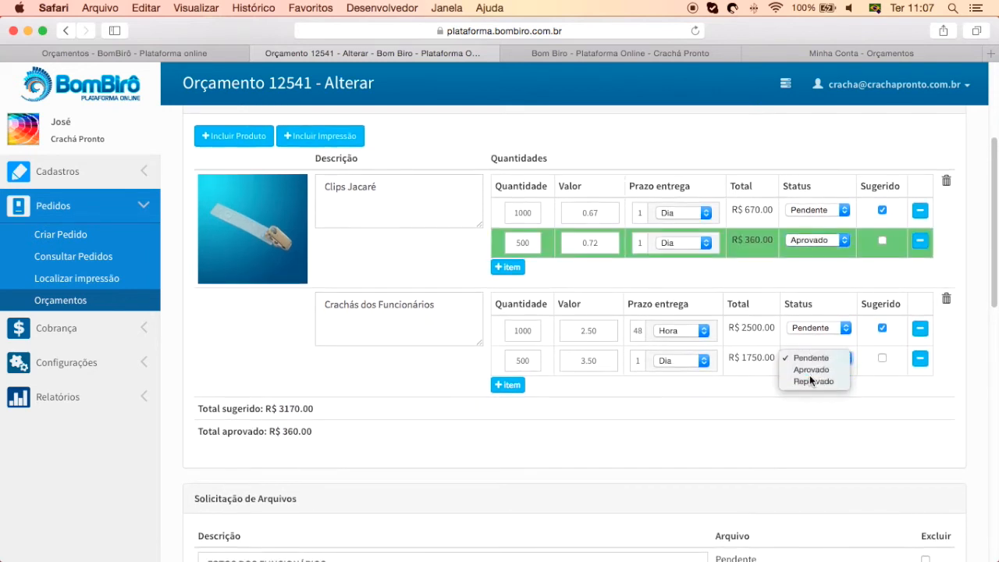
{"action": "left_click", "coordinate": [811, 370]}
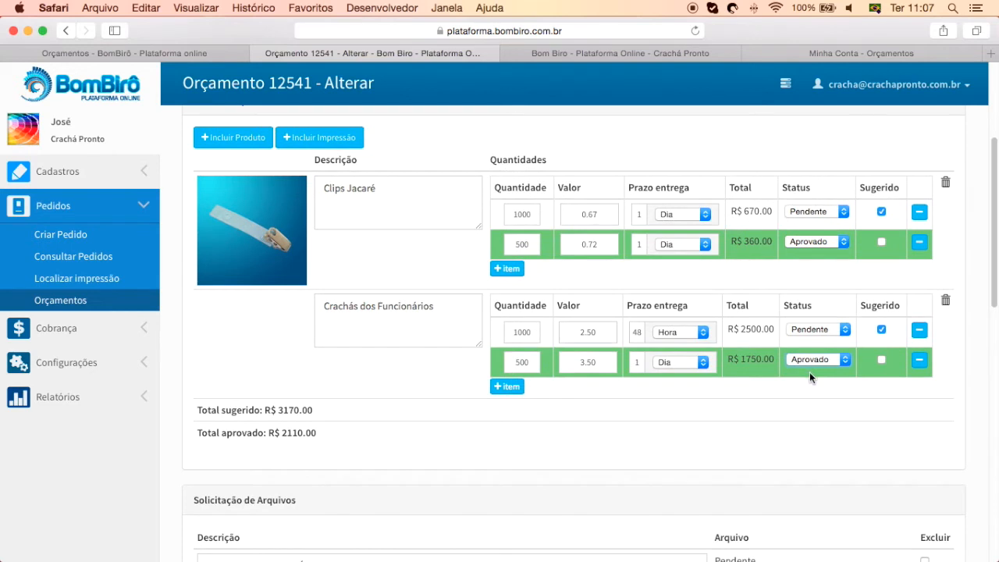
{"action": "left_click", "coordinate": [809, 367]}
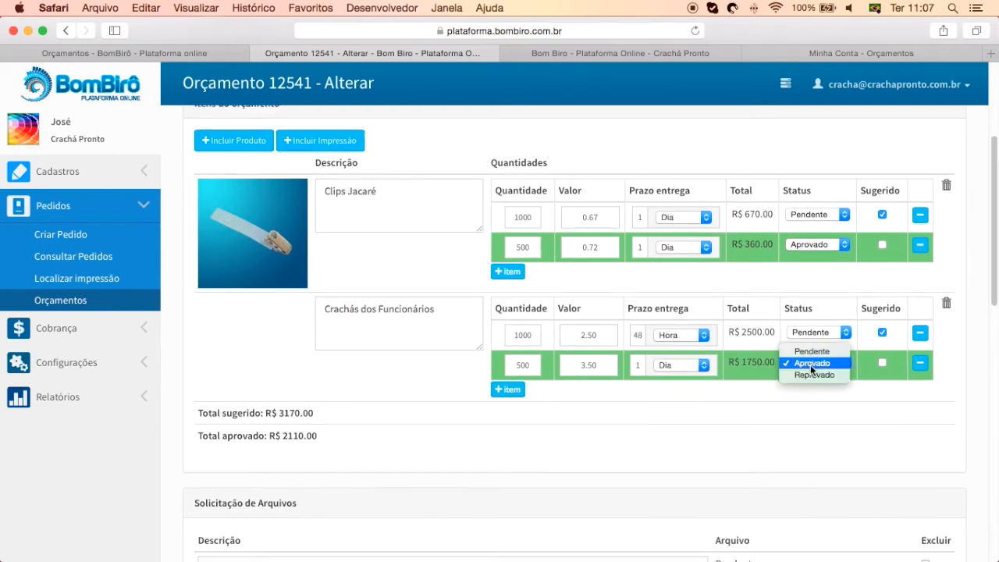
{"action": "left_click", "coordinate": [810, 351]}
{"action": "left_click", "coordinate": [798, 245]}
{"action": "left_click", "coordinate": [803, 234]}
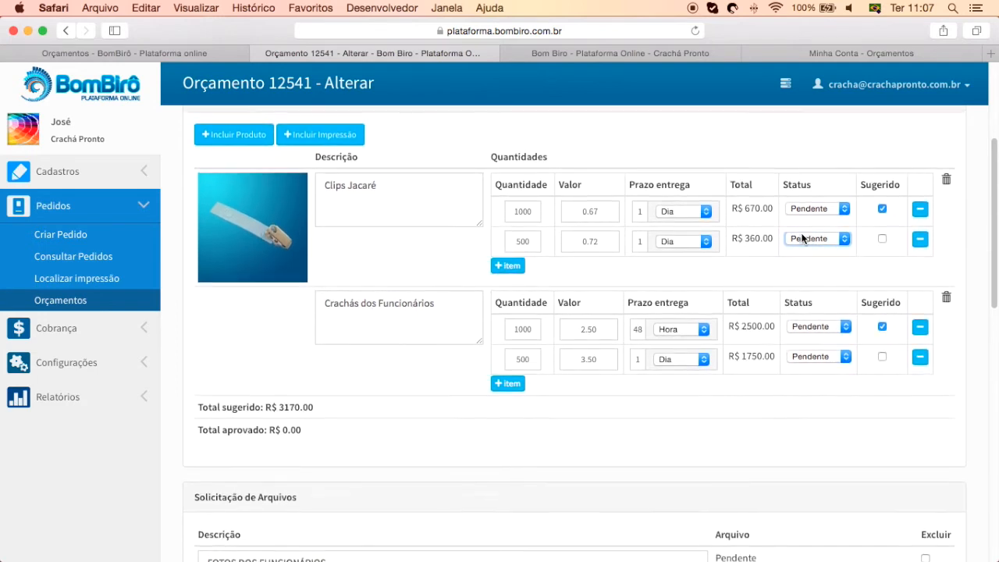
{"action": "left_click_drag", "start_coordinate": [457, 310], "coordinate": [258, 288]}
{"action": "left_click", "coordinate": [303, 131]}
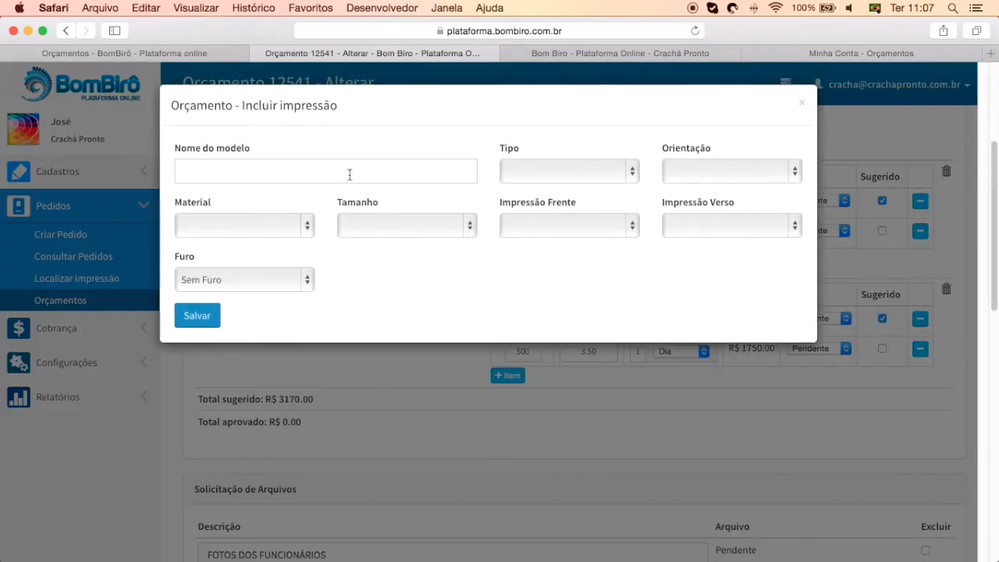
{"action": "left_click", "coordinate": [350, 174]}
{"action": "type", "text": "Visitantw"}
{"action": "key", "text": "BackSpace"}
{"action": "type", "text": "es"}
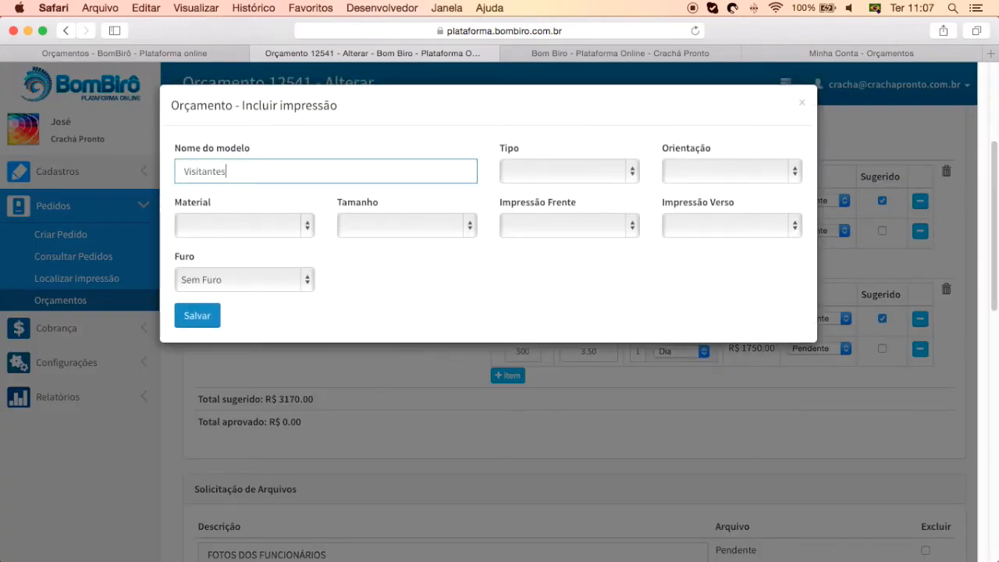
{"action": "key", "text": "Tab"}
{"action": "key", "text": "space"}
{"action": "key", "text": "Down"}
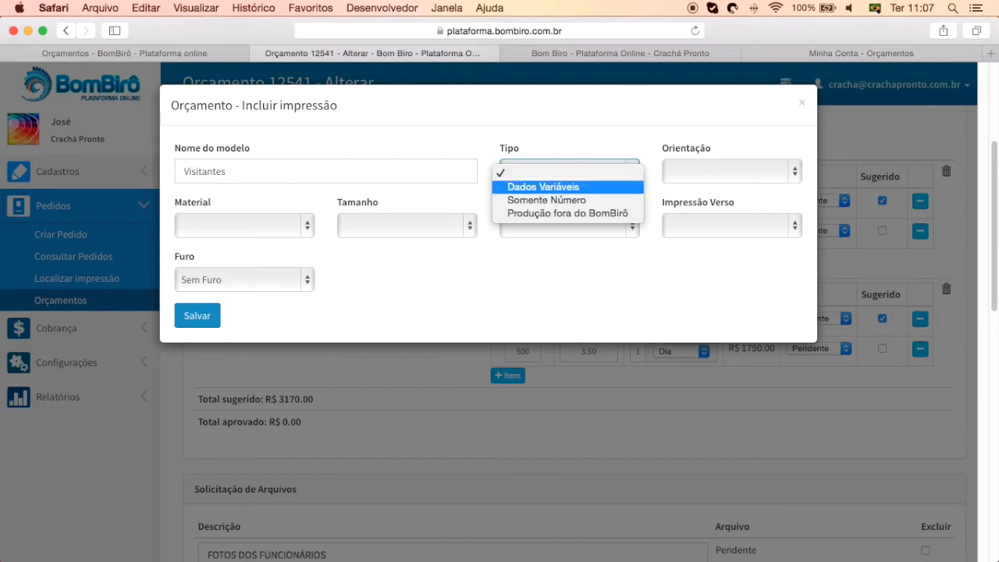
{"action": "left_click", "coordinate": [733, 172]}
{"action": "left_click", "coordinate": [733, 172]}
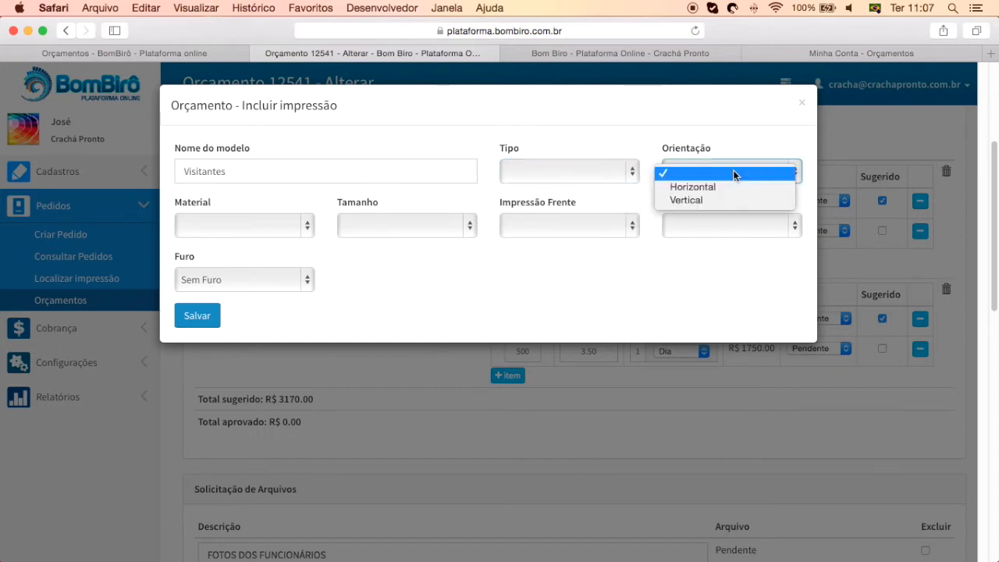
{"action": "left_click", "coordinate": [277, 222]}
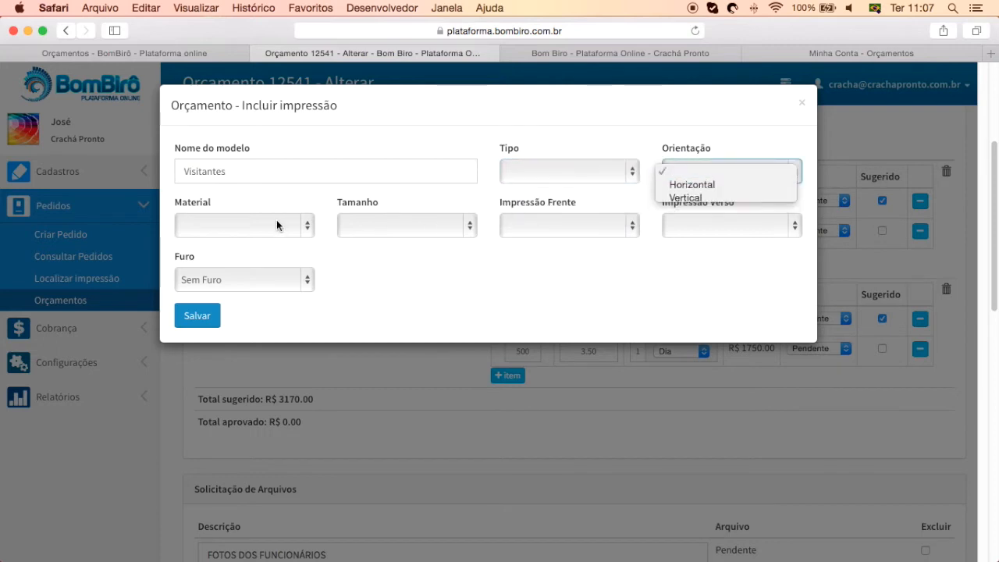
{"action": "left_click", "coordinate": [277, 222]}
{"action": "left_click", "coordinate": [373, 230]}
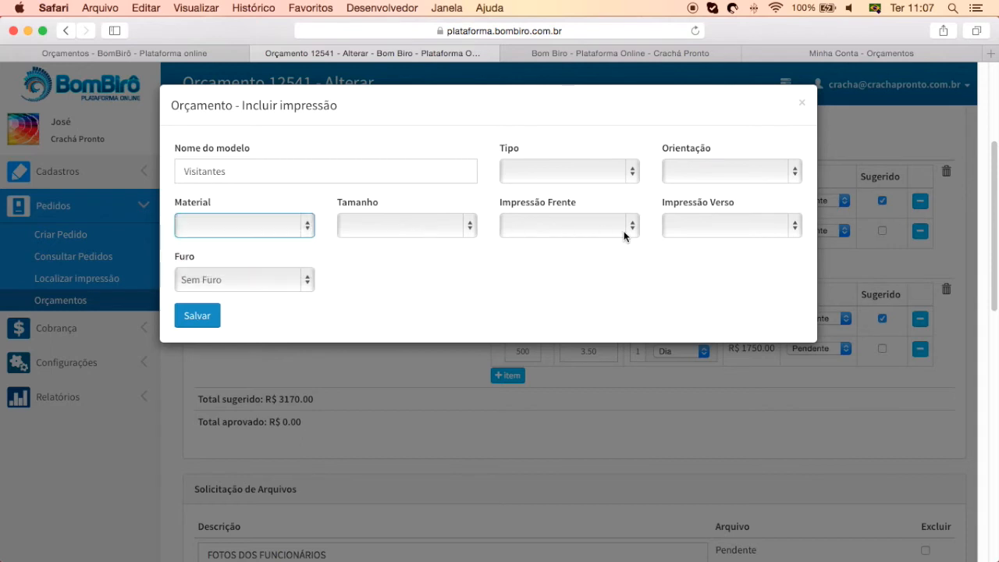
{"action": "left_click", "coordinate": [590, 226]}
{"action": "left_click", "coordinate": [697, 226]}
{"action": "left_click", "coordinate": [573, 271]}
{"action": "left_click", "coordinate": [801, 103]}
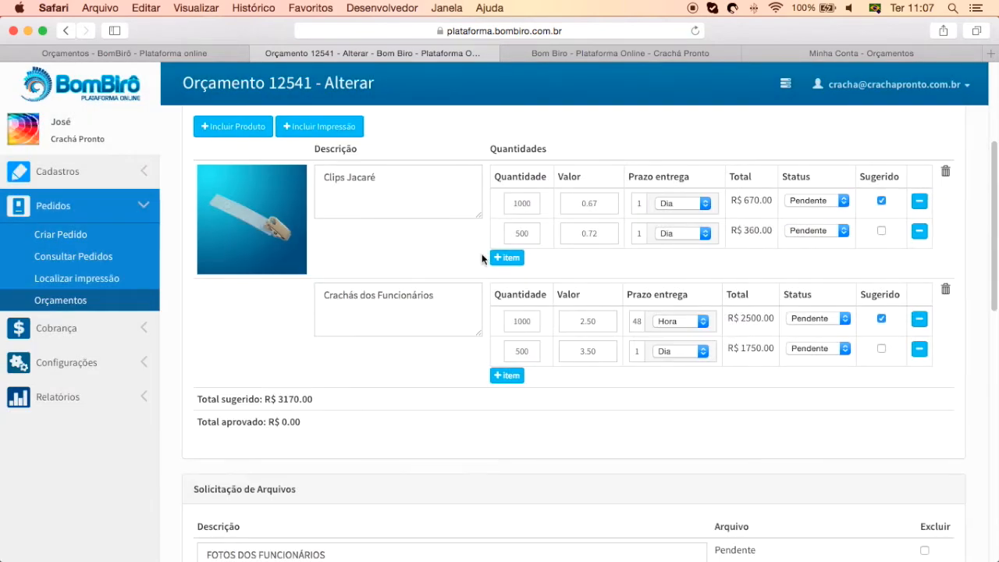
Review the FOTOS DOS FUNCIONÁRIOS, DADOS VARIÁVEIS and ORDEM DE COMPRA file requests
{"action": "scroll", "coordinate": [514, 357], "scroll_direction": "down", "scroll_amount": 5}
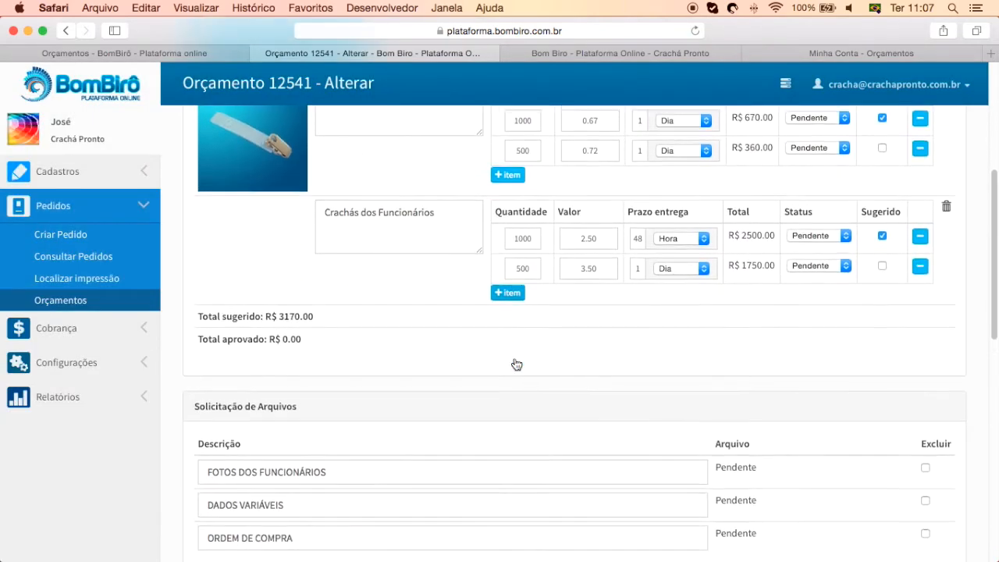
{"action": "scroll", "coordinate": [514, 359], "scroll_direction": "down", "scroll_amount": 5}
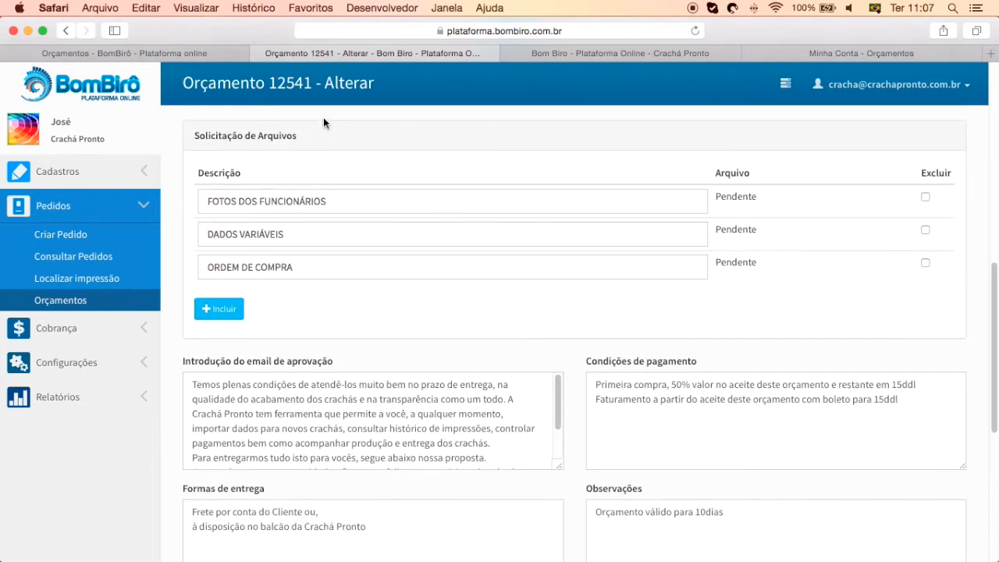
{"action": "left_click_drag", "start_coordinate": [300, 135], "coordinate": [196, 133]}
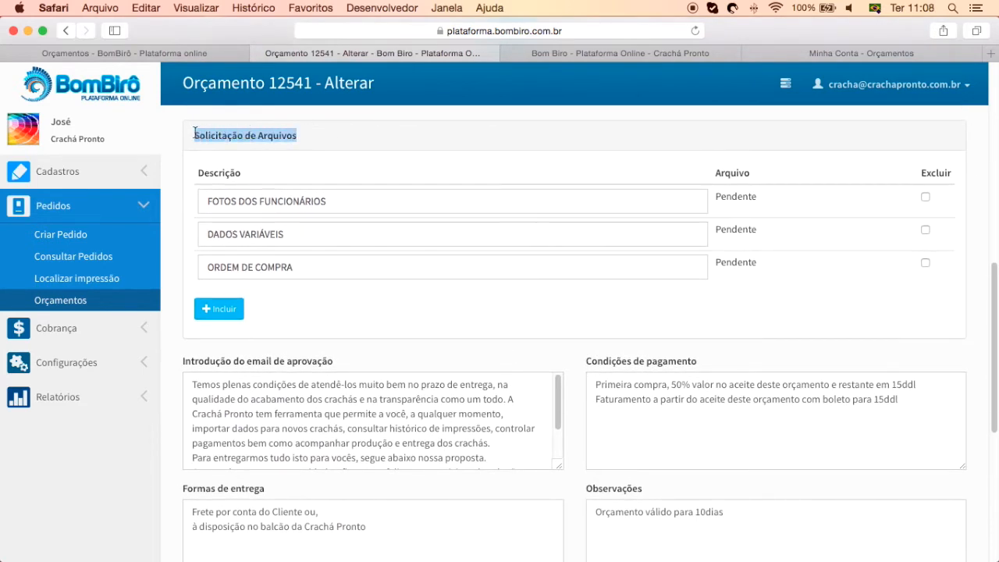
{"action": "left_click_drag", "start_coordinate": [326, 200], "coordinate": [217, 201]}
{"action": "left_click_drag", "start_coordinate": [299, 234], "coordinate": [204, 235]}
{"action": "left_click_drag", "start_coordinate": [303, 267], "coordinate": [203, 267]}
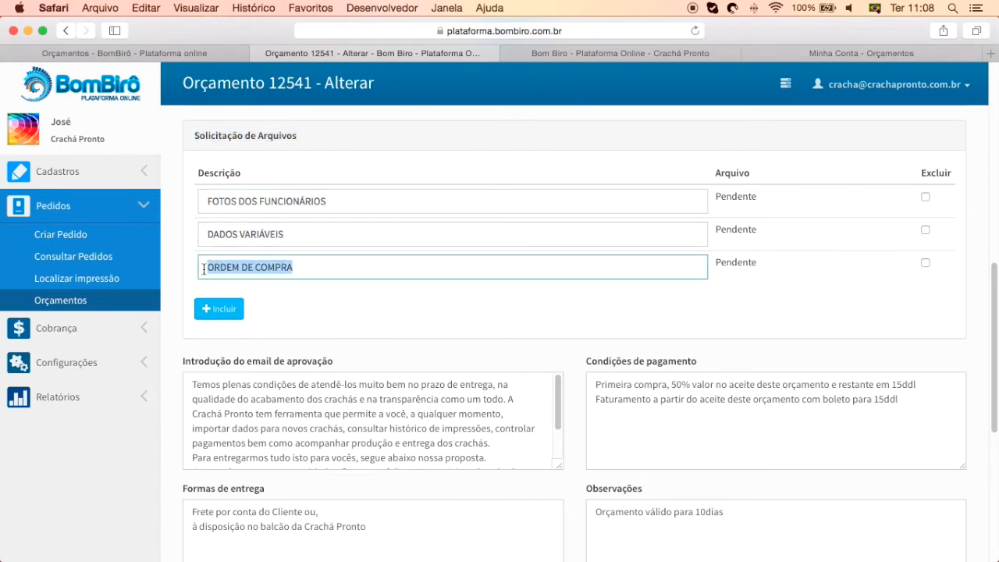
Add a file request named 'LAYOUT EM COREL DRAW'
{"action": "left_click", "coordinate": [218, 310]}
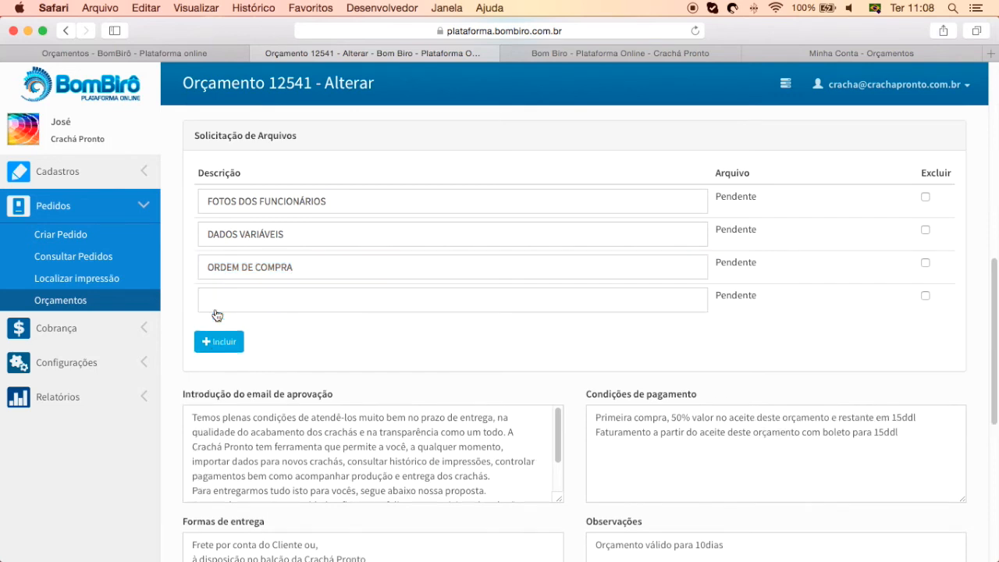
{"action": "type", "text": "Lay"}
{"action": "key", "text": "BackSpace"}
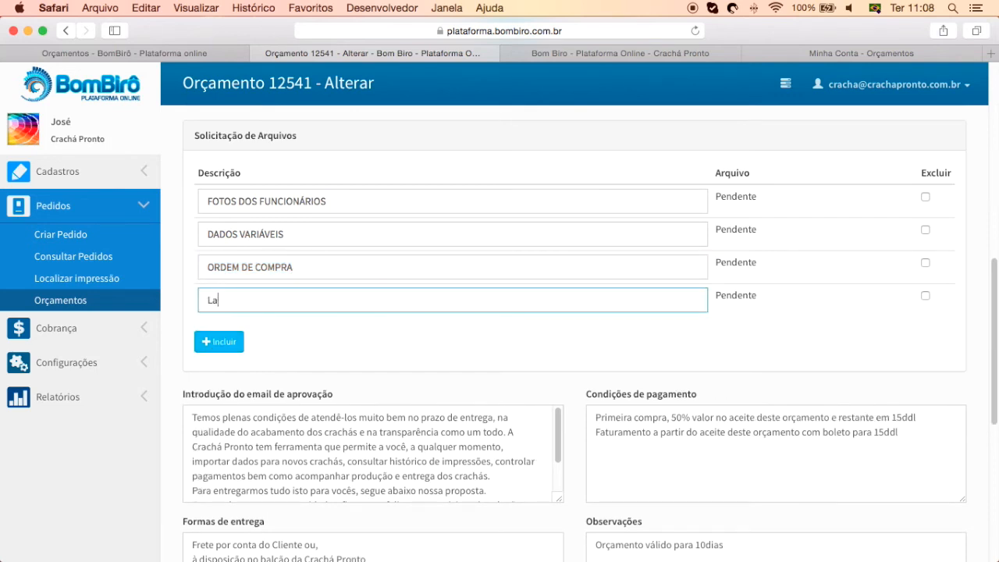
{"action": "type", "text": "AYOUT EM COREL DRAW"}
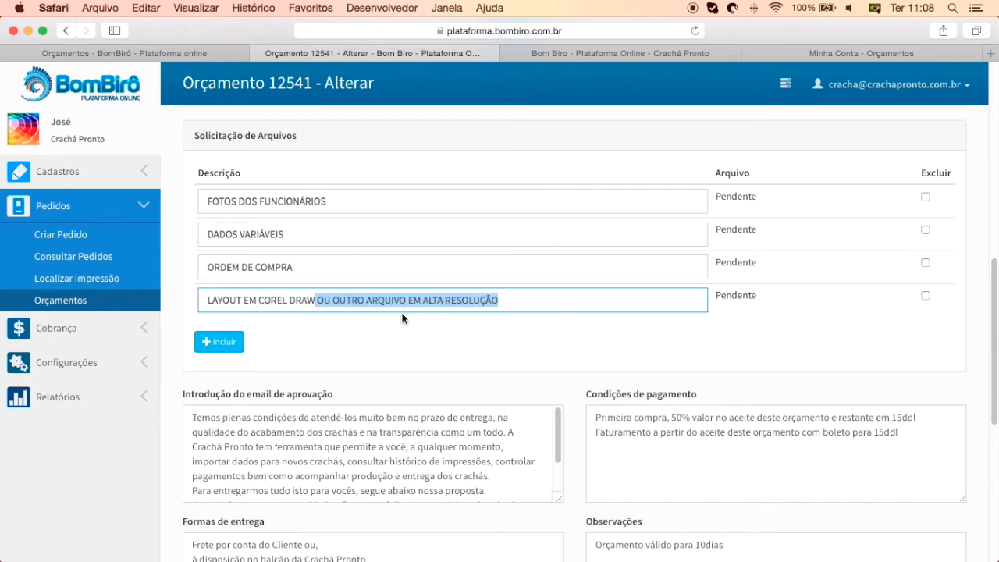
{"action": "key", "text": "BackSpace"}
{"action": "left_click", "coordinate": [582, 345]}
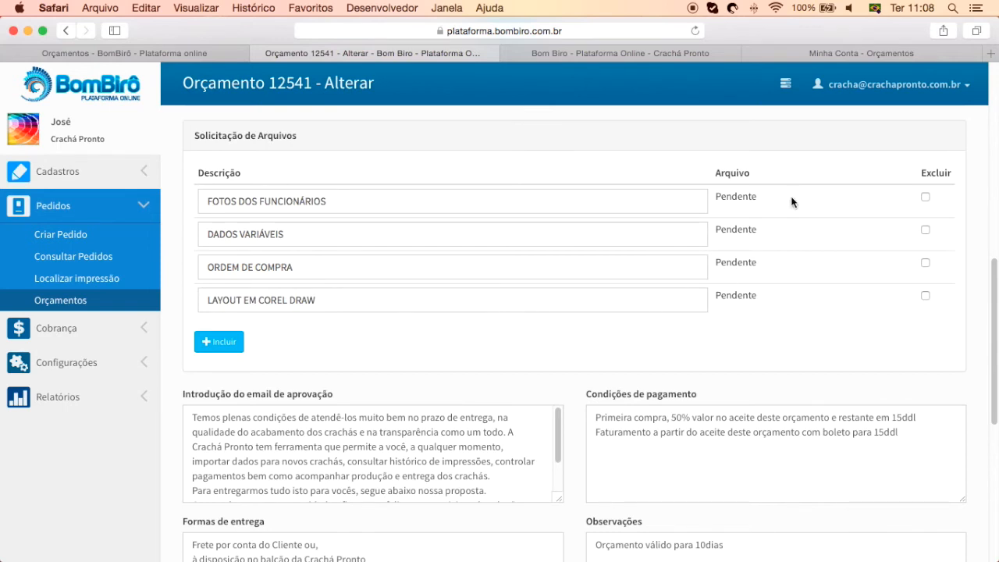
As the client in Seu Birô, open quote 12541 from Orçamentos and review its Solicitação de Arquivos
{"action": "left_click", "coordinate": [808, 53]}
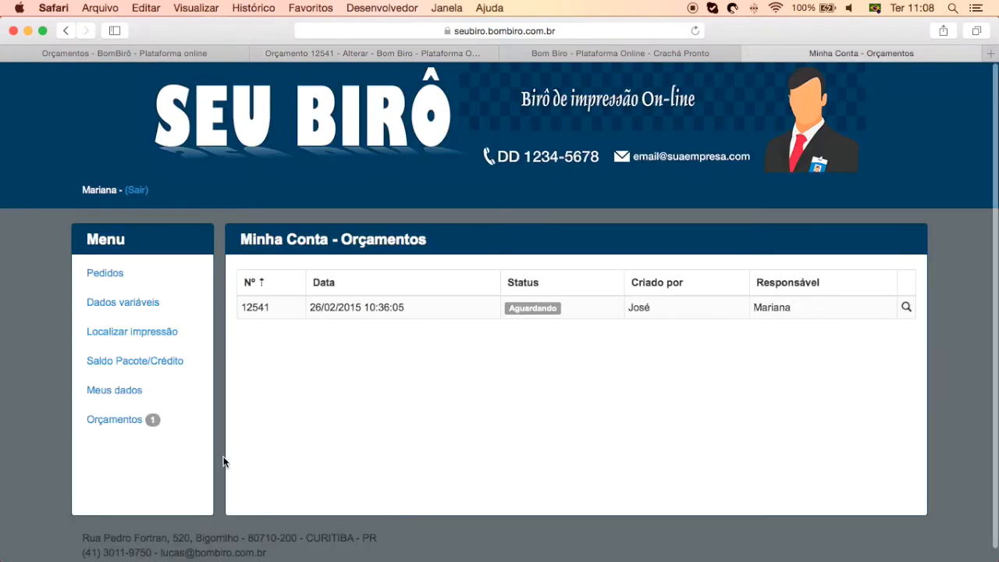
{"action": "left_click", "coordinate": [103, 421]}
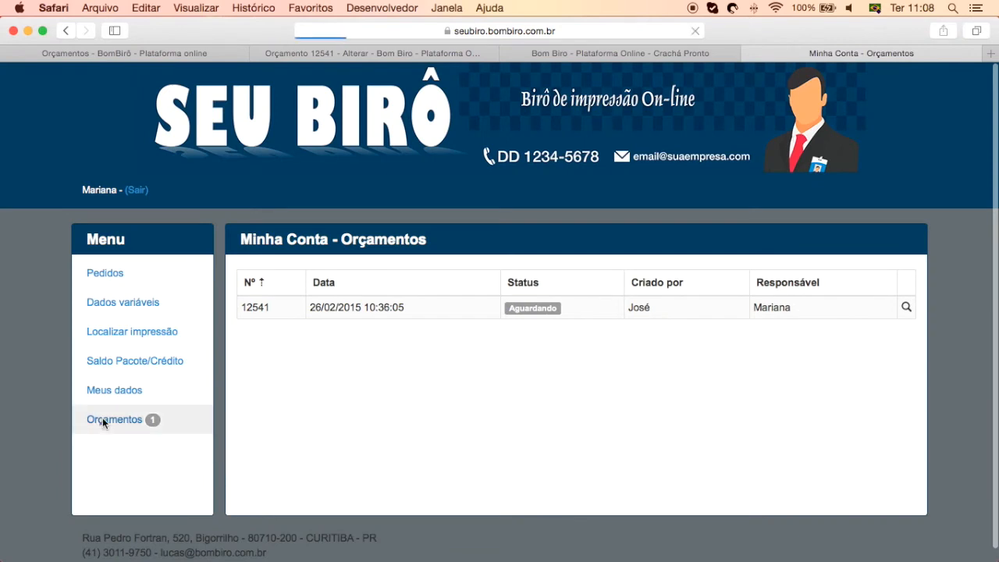
{"action": "left_click", "coordinate": [464, 308]}
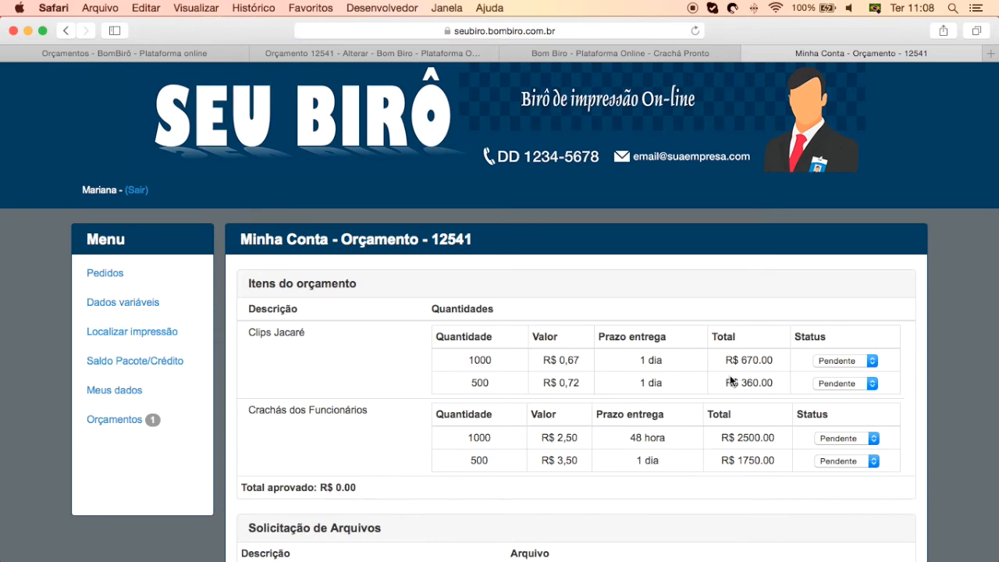
{"action": "scroll", "coordinate": [701, 405], "scroll_direction": "down", "scroll_amount": 5}
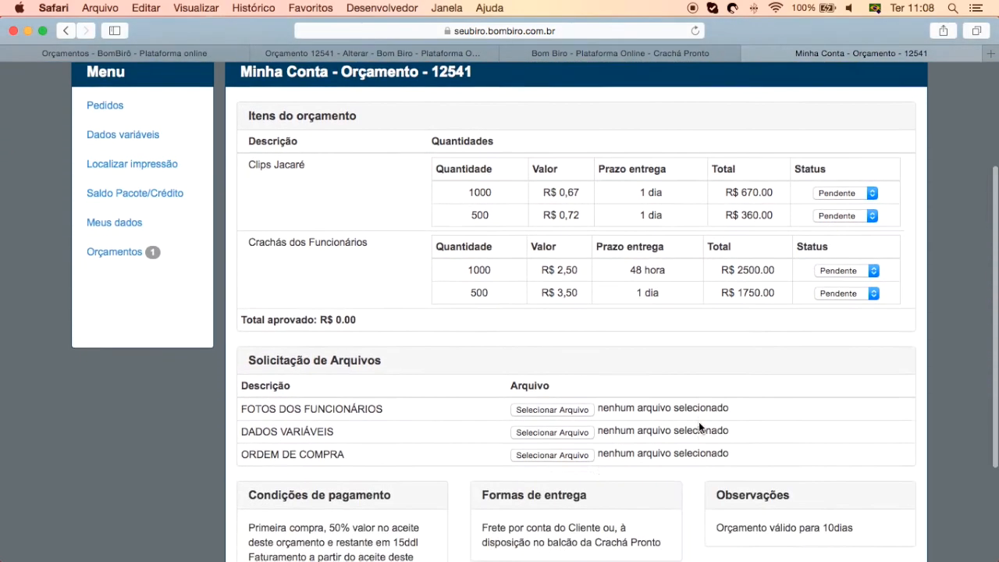
{"action": "scroll", "coordinate": [699, 422], "scroll_direction": "down", "scroll_amount": 2}
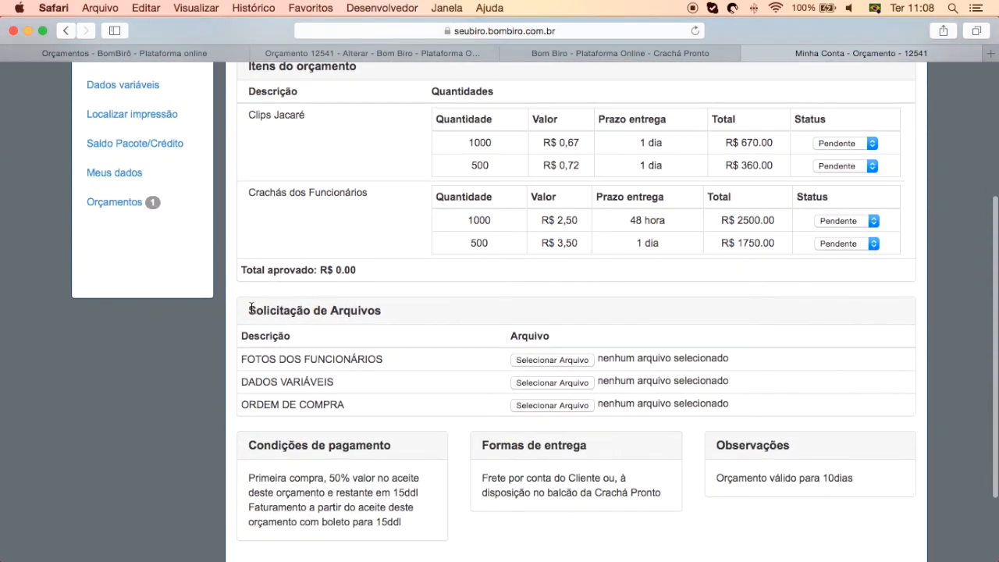
{"action": "left_click_drag", "start_coordinate": [249, 306], "coordinate": [430, 315]}
{"action": "left_click", "coordinate": [432, 365]}
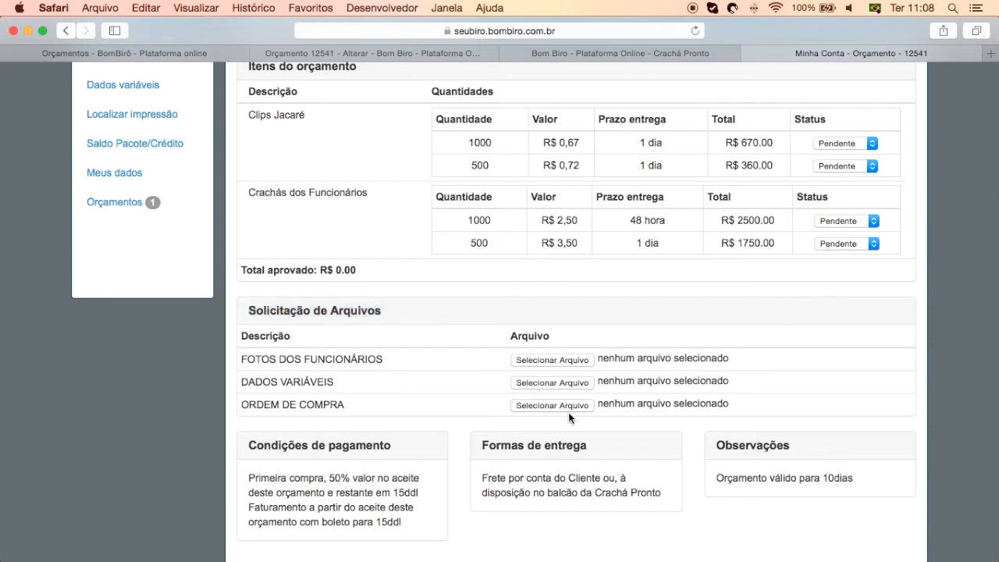
{"action": "scroll", "coordinate": [569, 414], "scroll_direction": "down", "scroll_amount": 4}
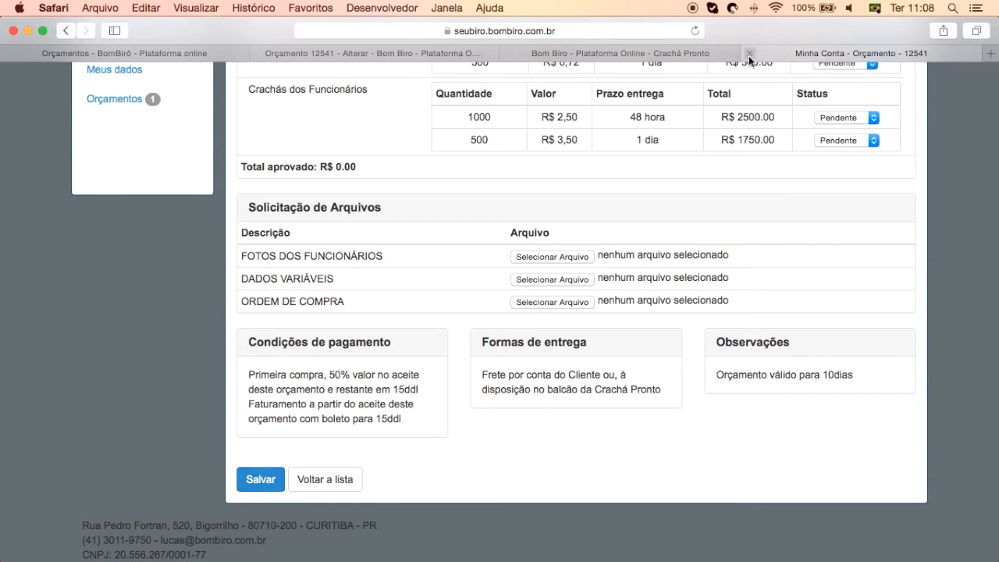
Back on quote 12541's edit page, review delivery, Observações and e-mail intro texts, then expand Configurações
{"action": "left_click", "coordinate": [385, 57]}
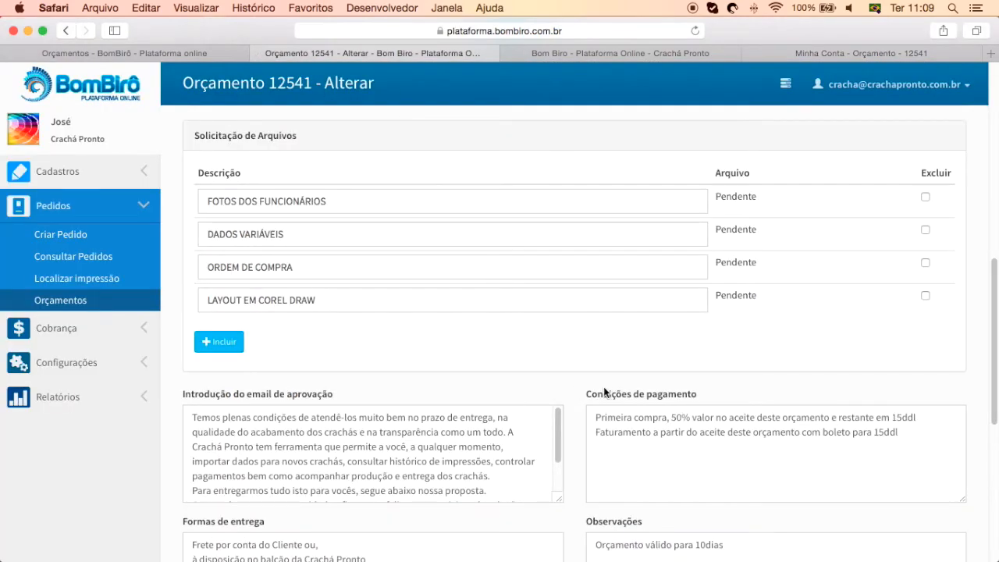
{"action": "scroll", "coordinate": [575, 413], "scroll_direction": "down", "scroll_amount": 5}
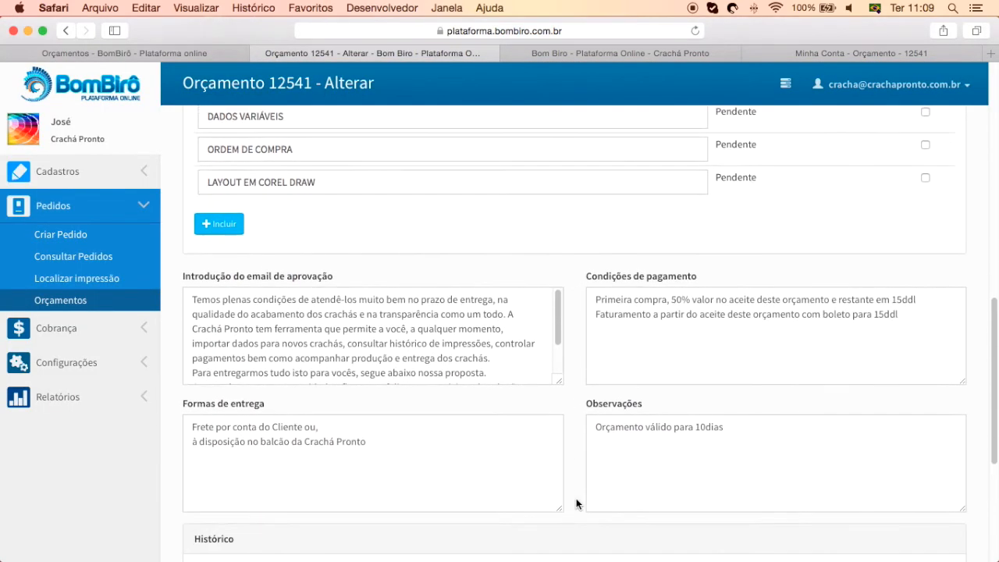
{"action": "scroll", "coordinate": [566, 501], "scroll_direction": "up", "scroll_amount": 3}
{"action": "scroll", "coordinate": [566, 501], "scroll_direction": "down", "scroll_amount": 2}
{"action": "scroll", "coordinate": [566, 501], "scroll_direction": "down", "scroll_amount": 3}
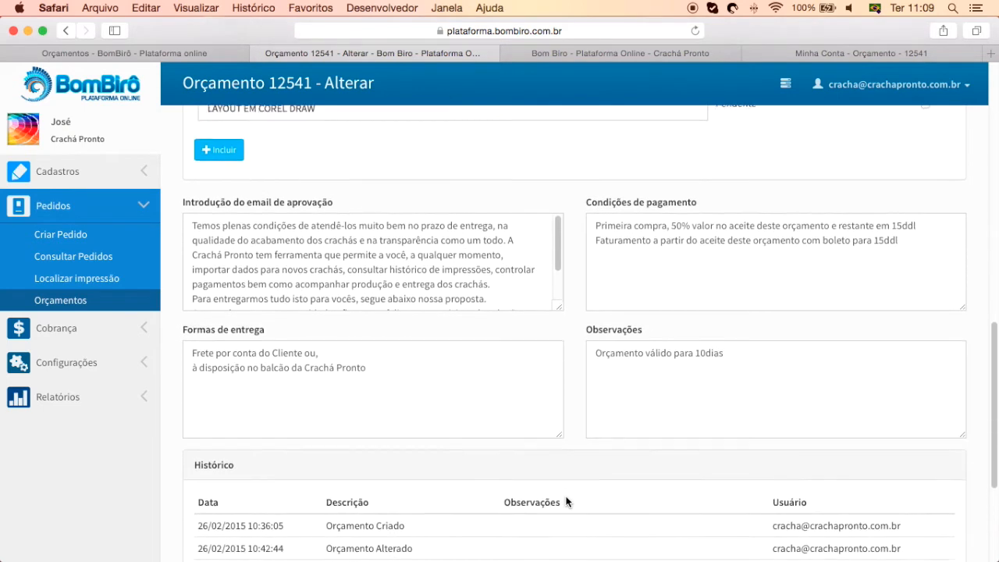
{"action": "left_click", "coordinate": [560, 352]}
{"action": "left_click", "coordinate": [828, 383]}
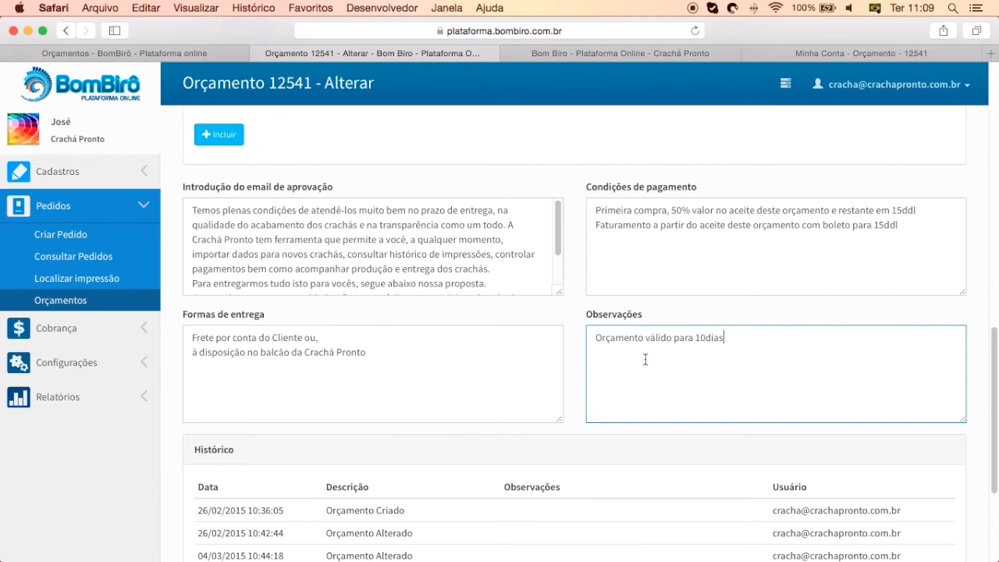
{"action": "left_click_drag", "start_coordinate": [192, 209], "coordinate": [455, 297]}
{"action": "left_click", "coordinate": [432, 250]}
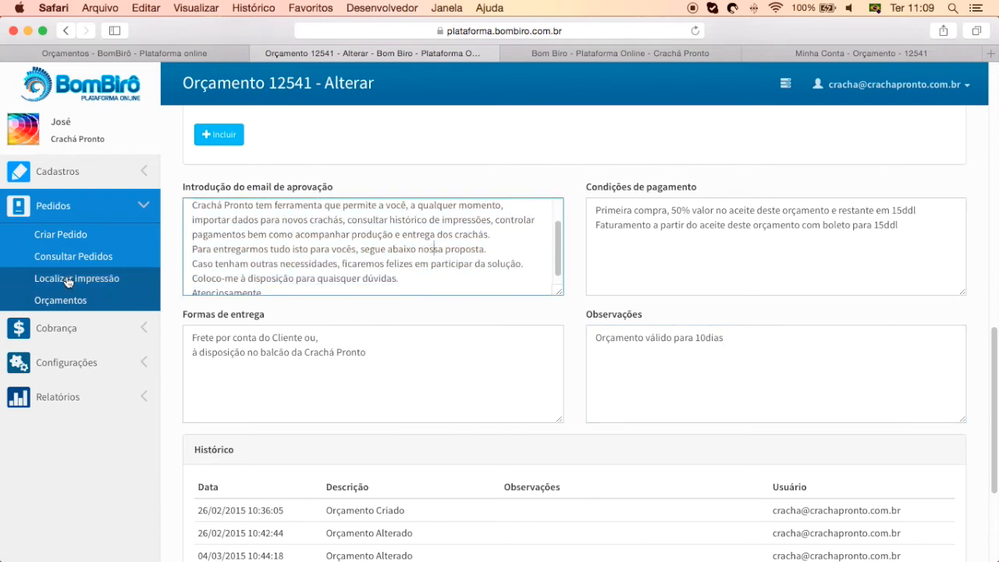
{"action": "left_click", "coordinate": [71, 363]}
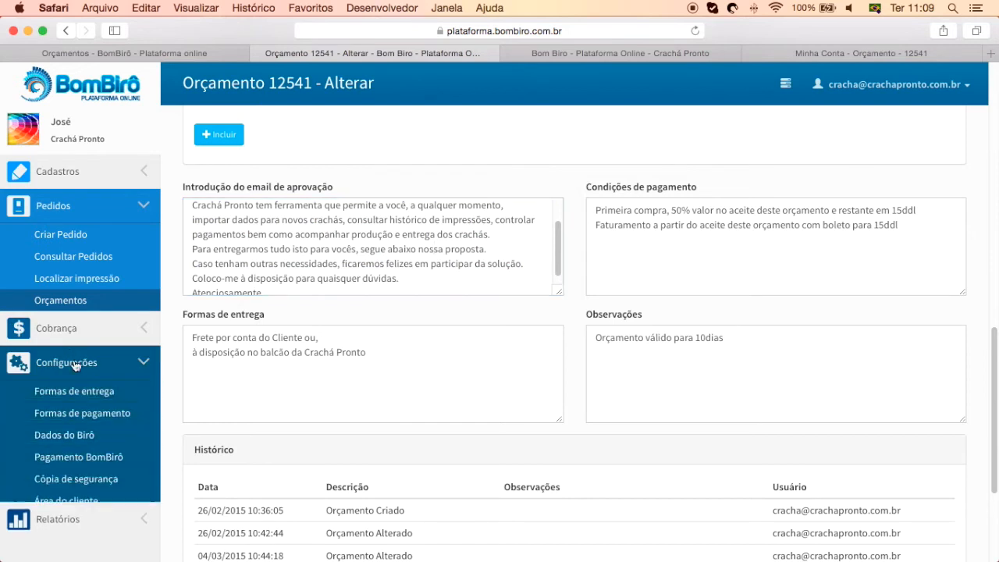
Open Dados do Birô in a new tab and view its Envio de email and Orçamento tabs
{"action": "right_click", "coordinate": [84, 437]}
{"action": "left_click", "coordinate": [117, 409]}
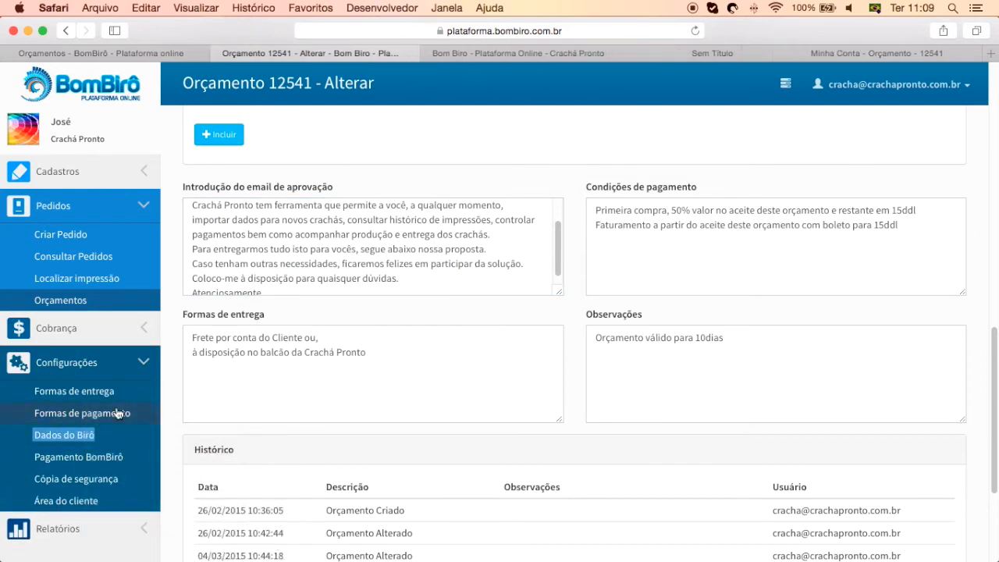
{"action": "left_click", "coordinate": [653, 64]}
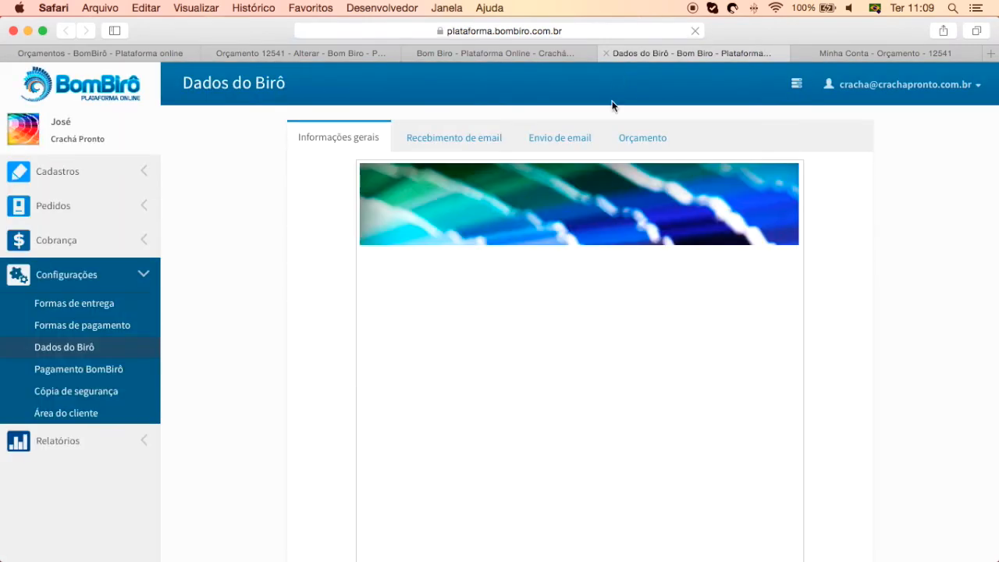
{"action": "left_click", "coordinate": [587, 137]}
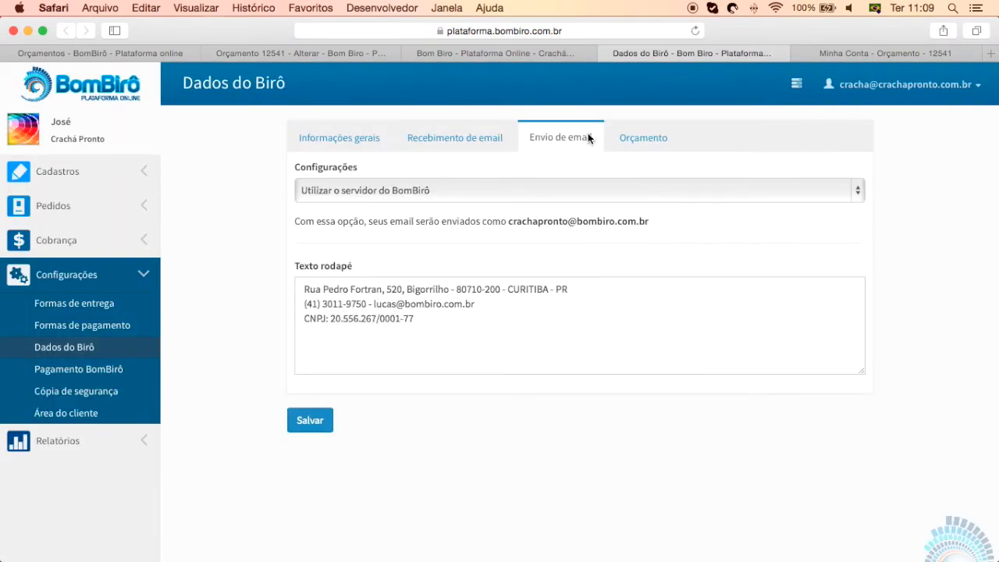
{"action": "left_click", "coordinate": [616, 138]}
Review the default e-mail introduction and Faturar notification label, then close the Dados do Birô tab
{"action": "left_click_drag", "start_coordinate": [304, 243], "coordinate": [667, 317]}
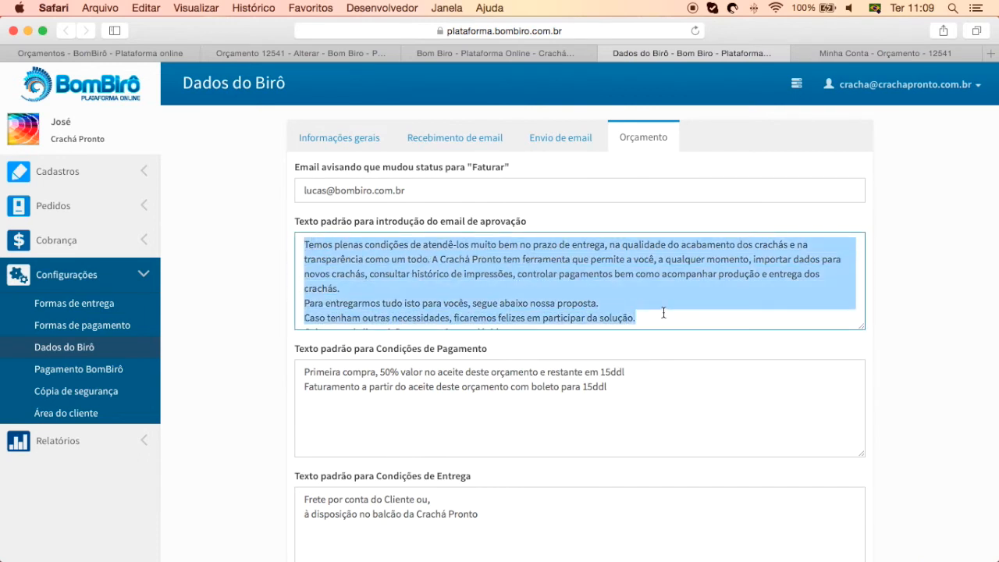
{"action": "left_click", "coordinate": [663, 312]}
{"action": "scroll", "coordinate": [647, 312], "scroll_direction": "down", "scroll_amount": 2}
{"action": "scroll", "coordinate": [540, 381], "scroll_direction": "down", "scroll_amount": 5}
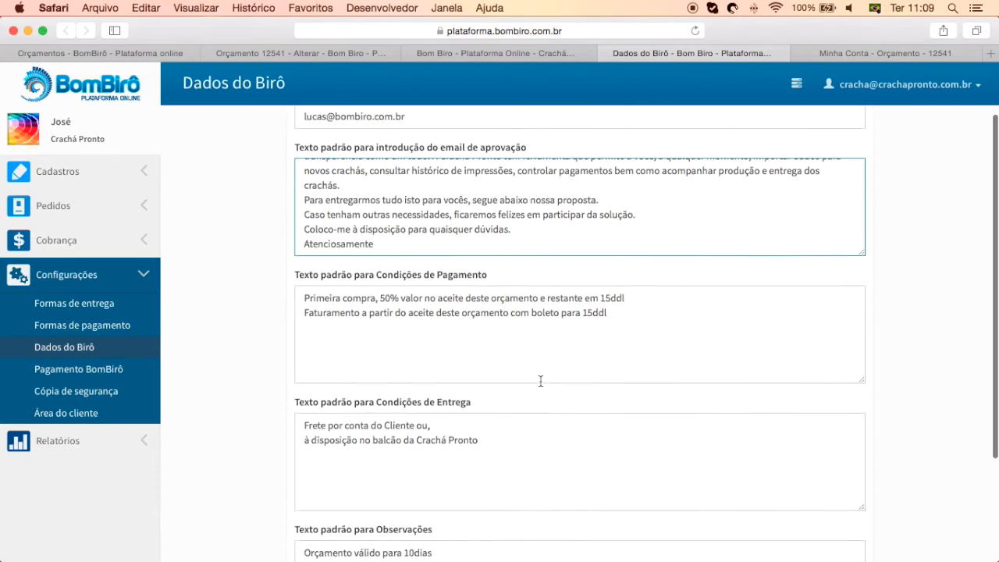
{"action": "scroll", "coordinate": [540, 380], "scroll_direction": "up", "scroll_amount": 5}
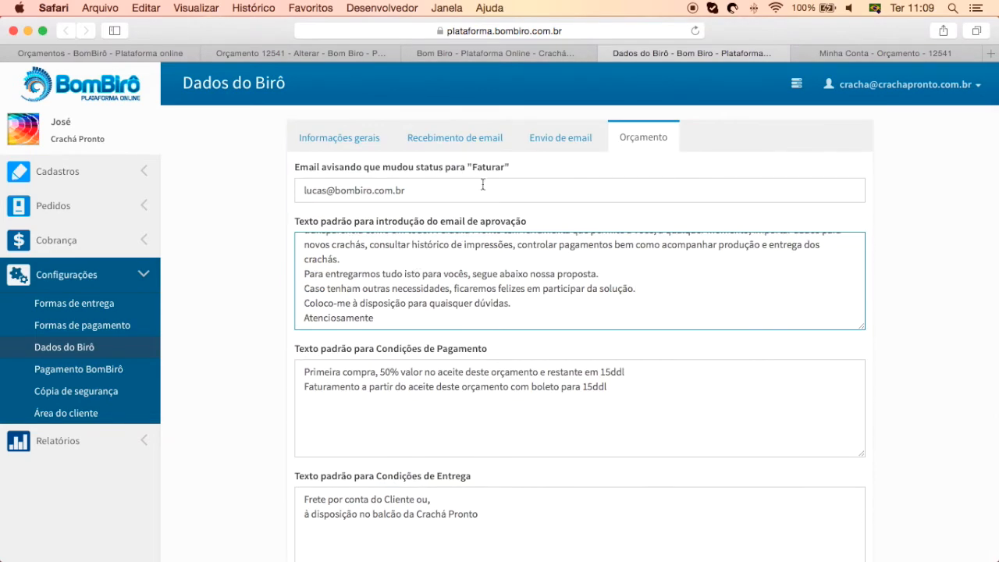
{"action": "left_click_drag", "start_coordinate": [510, 168], "coordinate": [350, 167]}
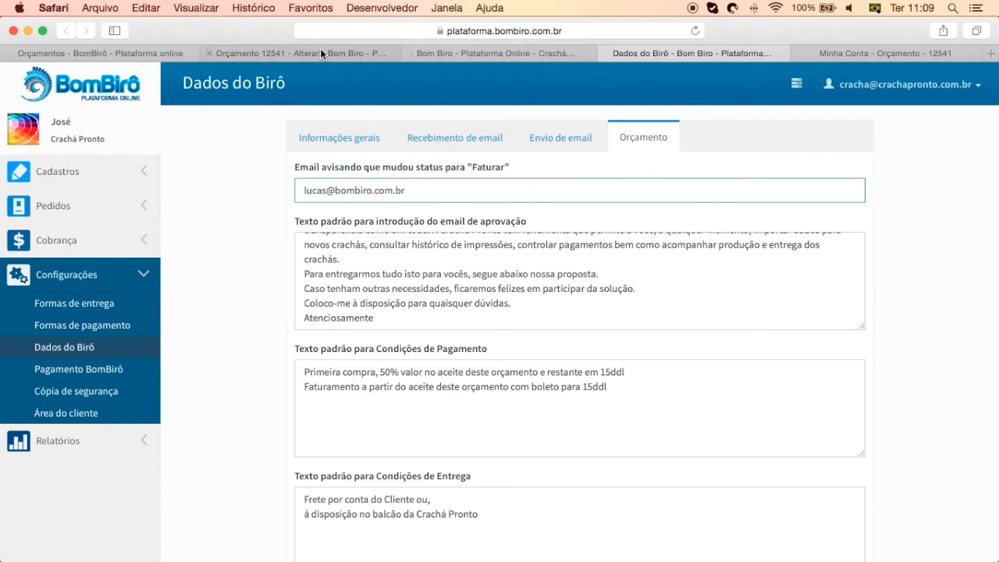
{"action": "left_click", "coordinate": [604, 52]}
Return to quote 12541 and check Observações, payment terms (50% on acceptance, rest 15ddl) and history
{"action": "left_click", "coordinate": [367, 53]}
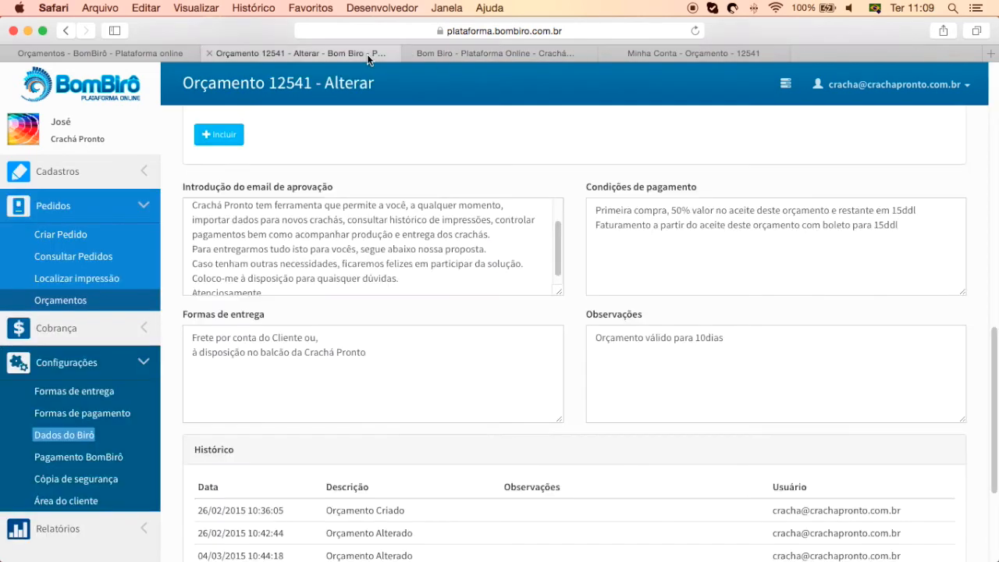
{"action": "left_click_drag", "start_coordinate": [740, 334], "coordinate": [591, 330]}
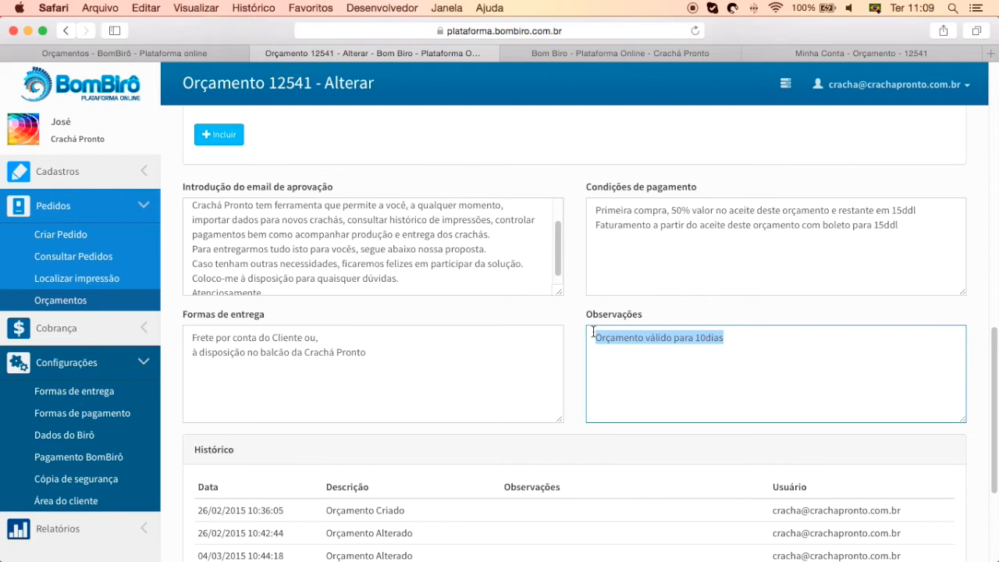
{"action": "left_click_drag", "start_coordinate": [627, 258], "coordinate": [596, 206]}
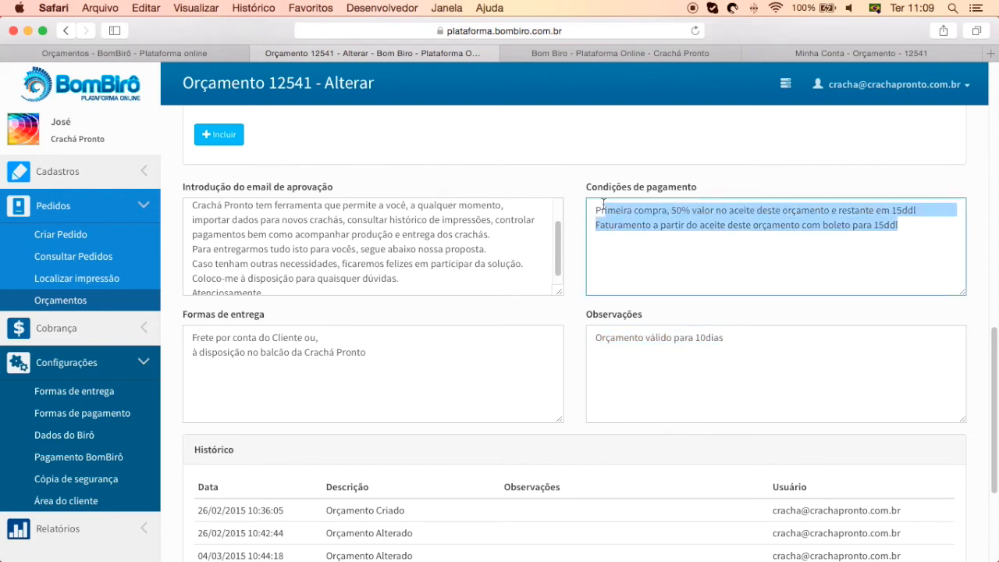
{"action": "left_click", "coordinate": [662, 252]}
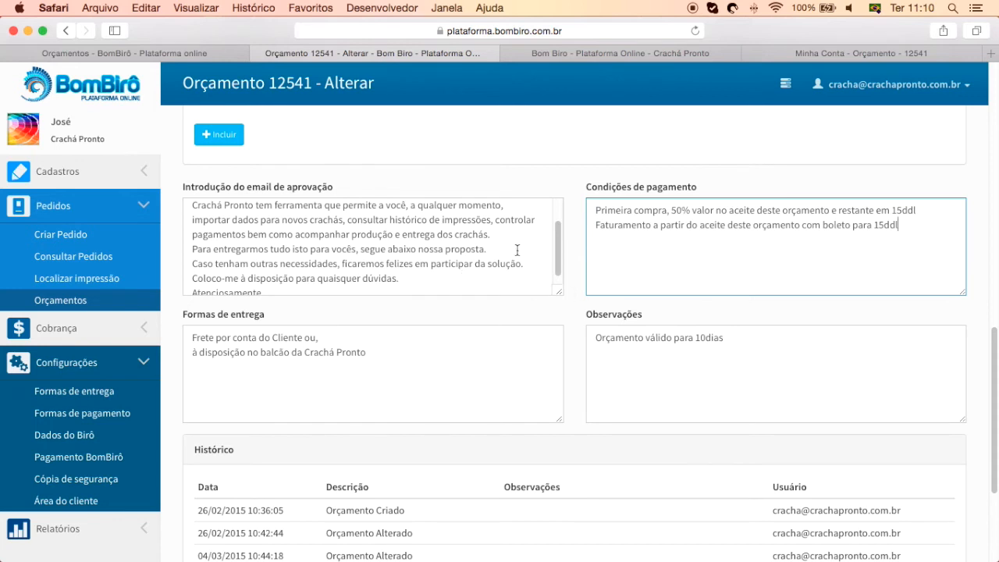
{"action": "scroll", "coordinate": [461, 203], "scroll_direction": "up", "scroll_amount": 5}
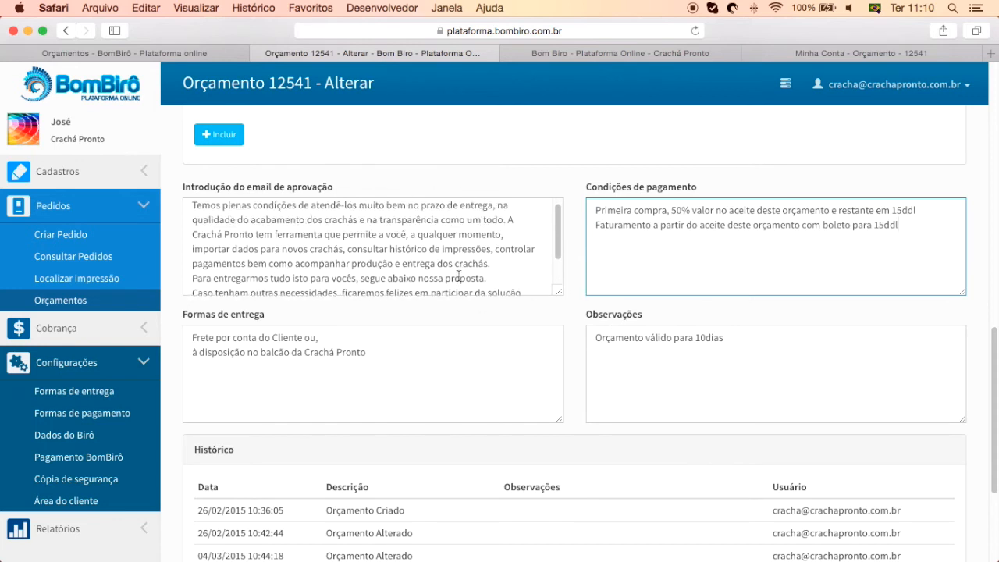
{"action": "scroll", "coordinate": [572, 174], "scroll_direction": "up", "scroll_amount": 6}
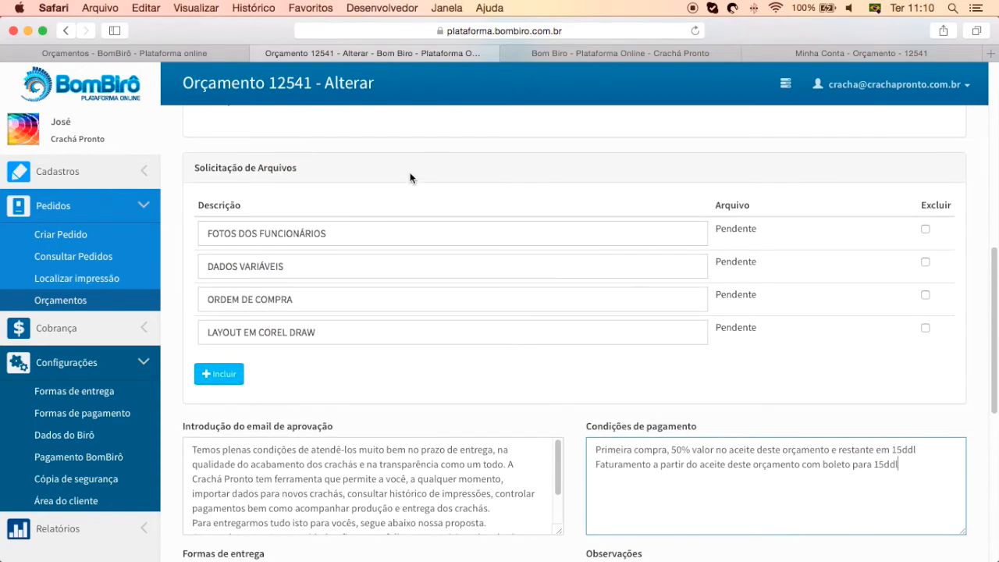
{"action": "scroll", "coordinate": [571, 468], "scroll_direction": "down", "scroll_amount": 9}
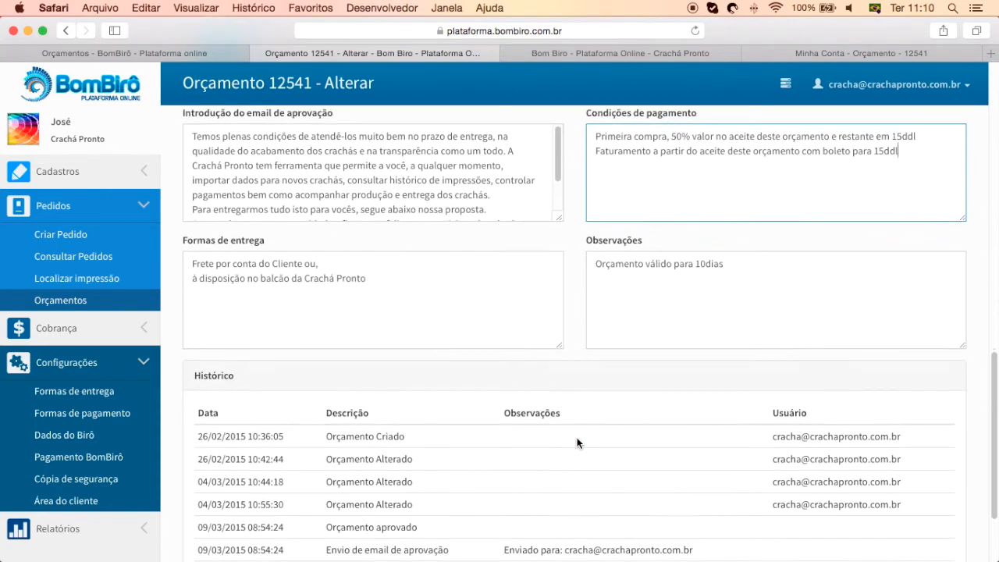
{"action": "scroll", "coordinate": [577, 442], "scroll_direction": "down", "scroll_amount": 3}
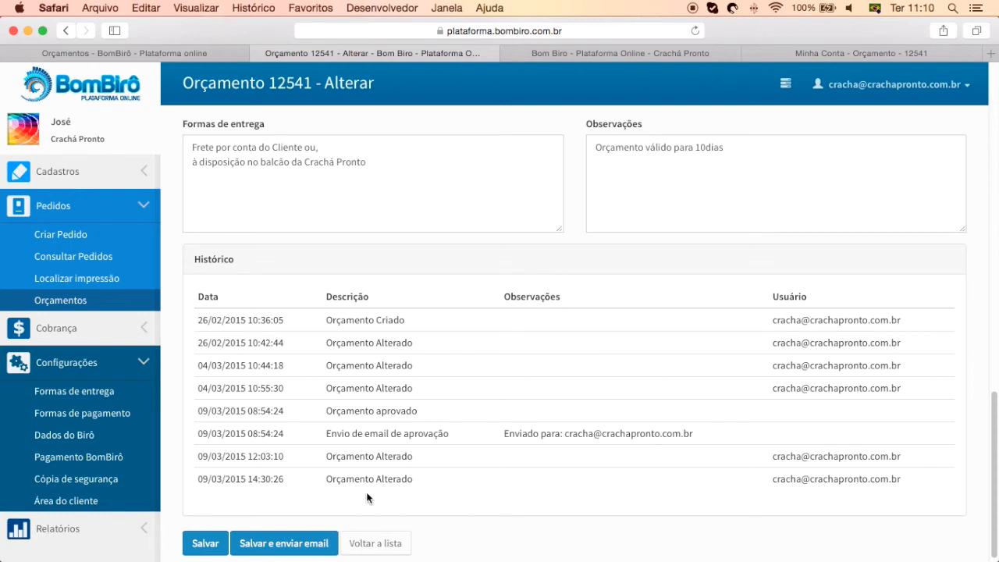
Save quote 12541 for e-mailing, unticking then re-ticking the approval and pending-files e-mails
{"action": "left_click", "coordinate": [308, 543]}
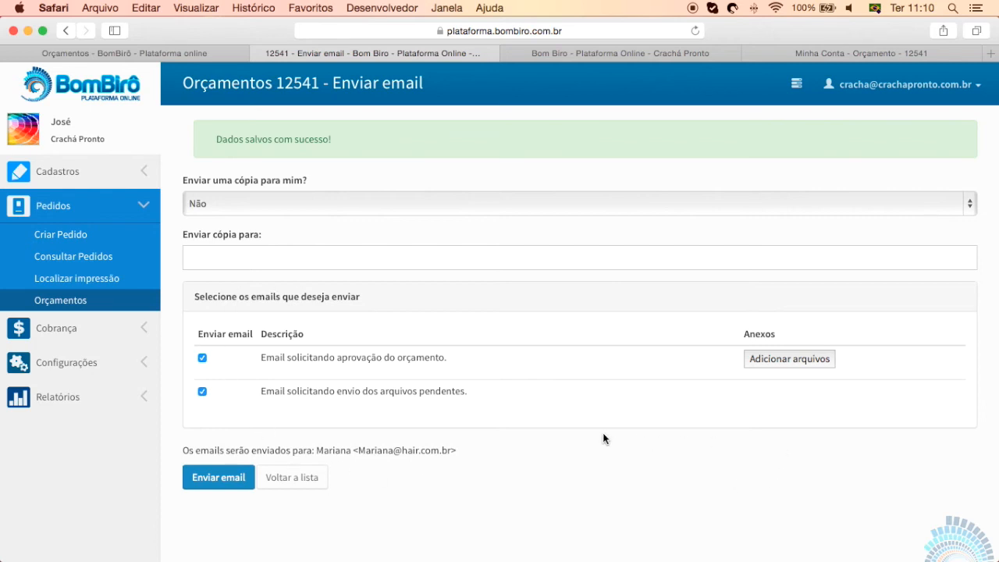
{"action": "left_click", "coordinate": [202, 357]}
{"action": "left_click", "coordinate": [202, 394]}
{"action": "left_click", "coordinate": [202, 391]}
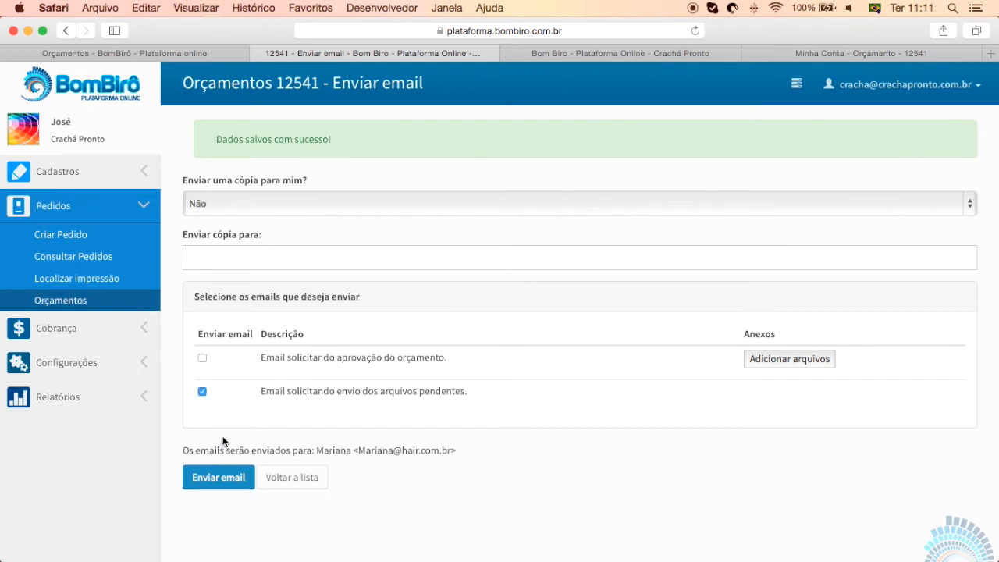
{"action": "left_click", "coordinate": [202, 360]}
{"action": "left_click_drag", "start_coordinate": [258, 356], "coordinate": [461, 360]}
{"action": "left_click", "coordinate": [460, 361]}
Set 'Enviar uma cópia para mim?' to Sim
{"action": "left_click", "coordinate": [225, 212]}
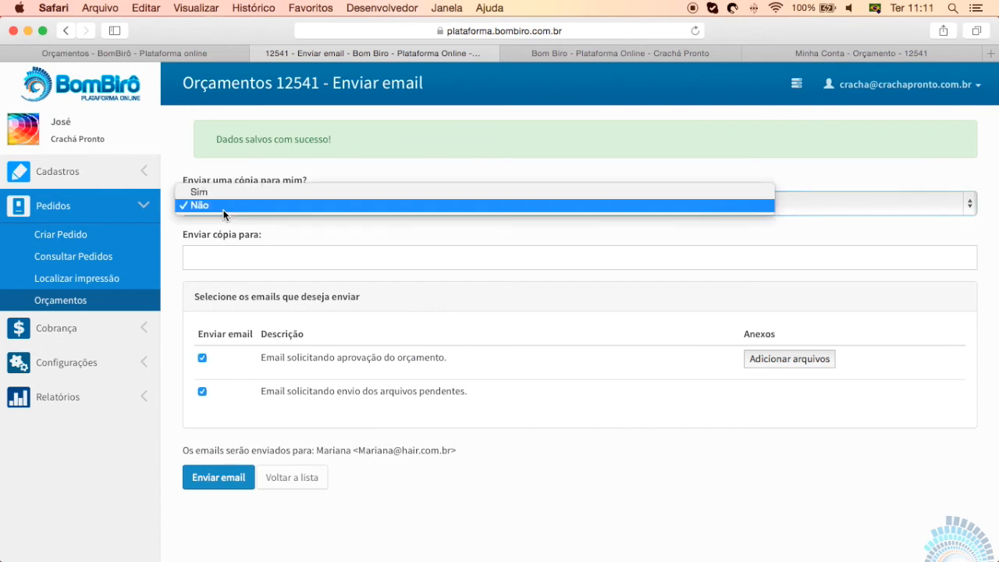
{"action": "left_click", "coordinate": [245, 256]}
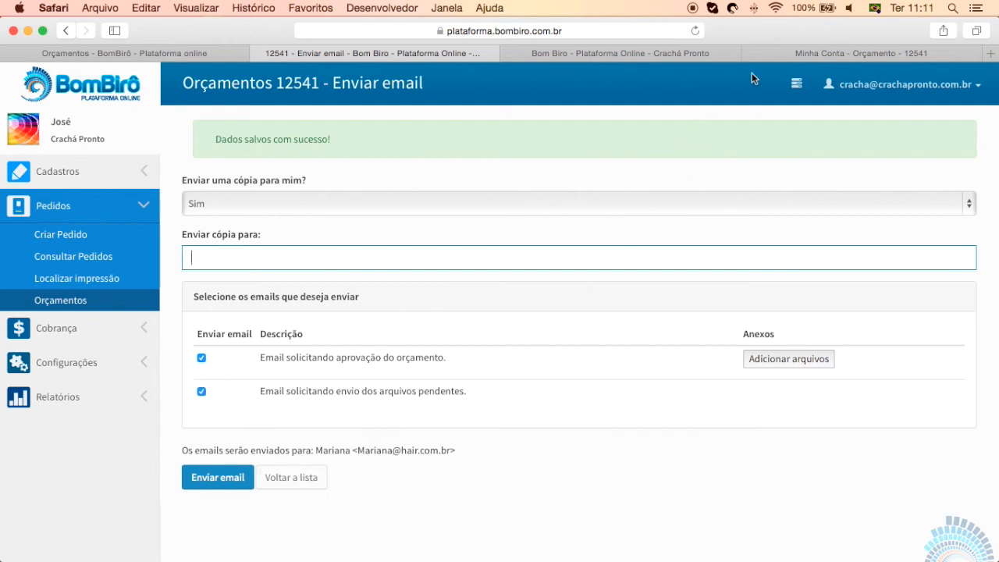
{"action": "left_click", "coordinate": [790, 57]}
In the client portal, reload the quotes list and reopen quote 12541
{"action": "left_click", "coordinate": [305, 486]}
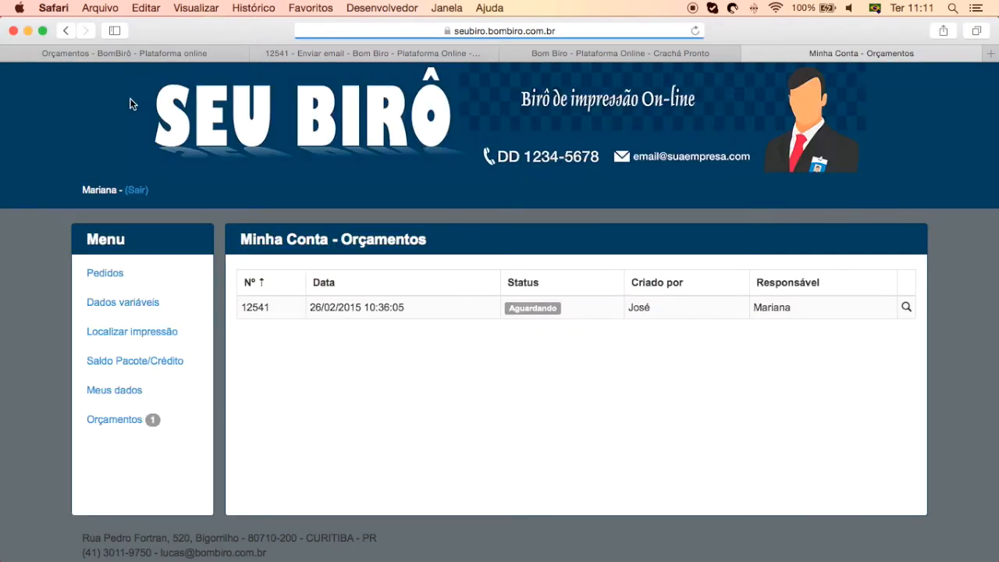
{"action": "left_click", "coordinate": [137, 429]}
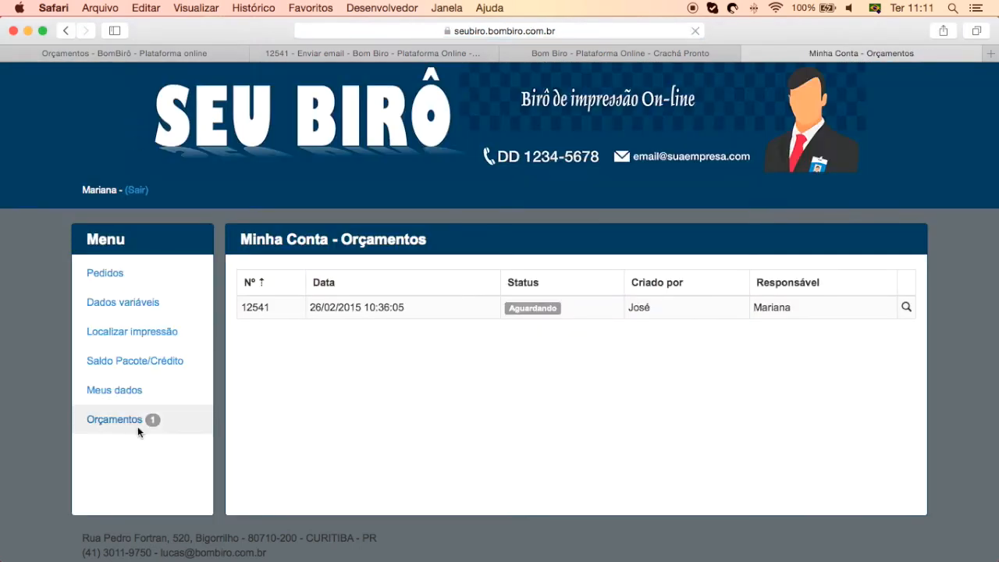
{"action": "left_click", "coordinate": [484, 303]}
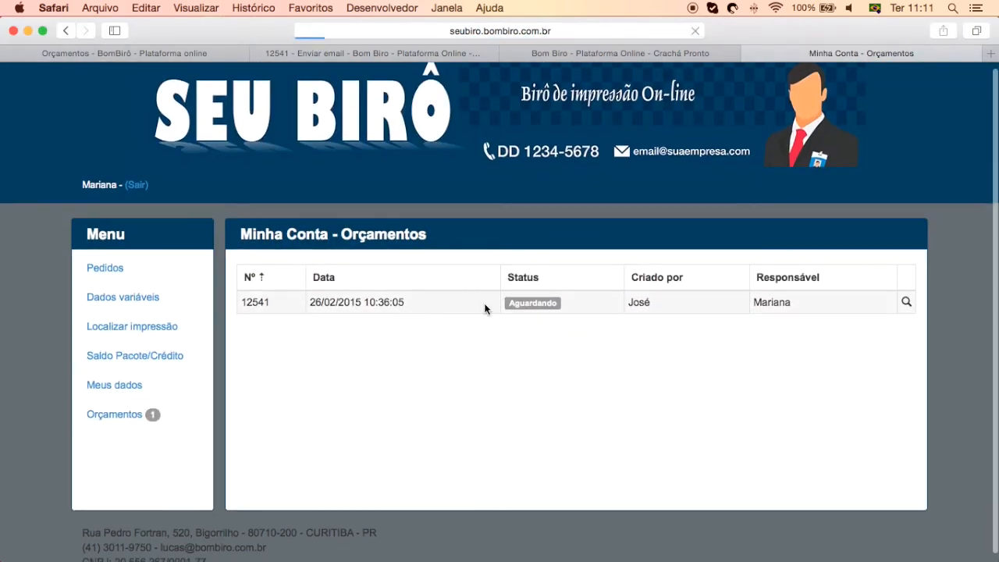
{"action": "scroll", "coordinate": [687, 482], "scroll_direction": "down", "scroll_amount": 5}
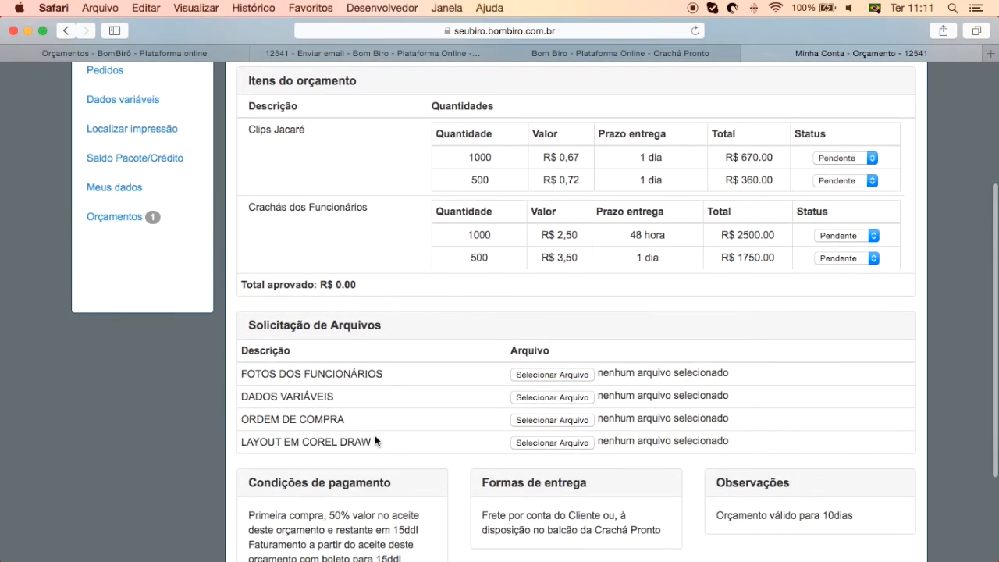
{"action": "scroll", "coordinate": [688, 451], "scroll_direction": "down", "scroll_amount": 1}
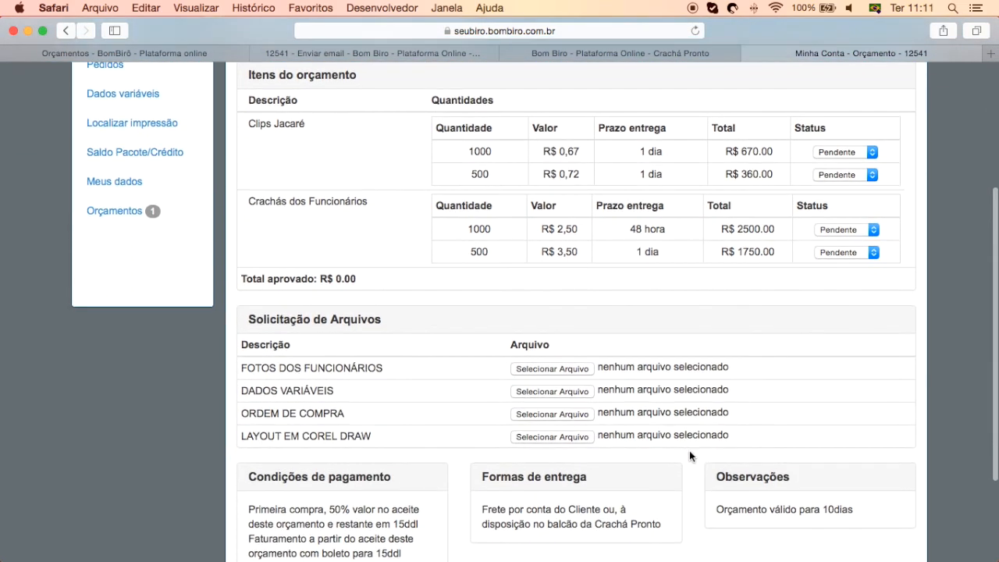
{"action": "scroll", "coordinate": [712, 356], "scroll_direction": "up", "scroll_amount": 2}
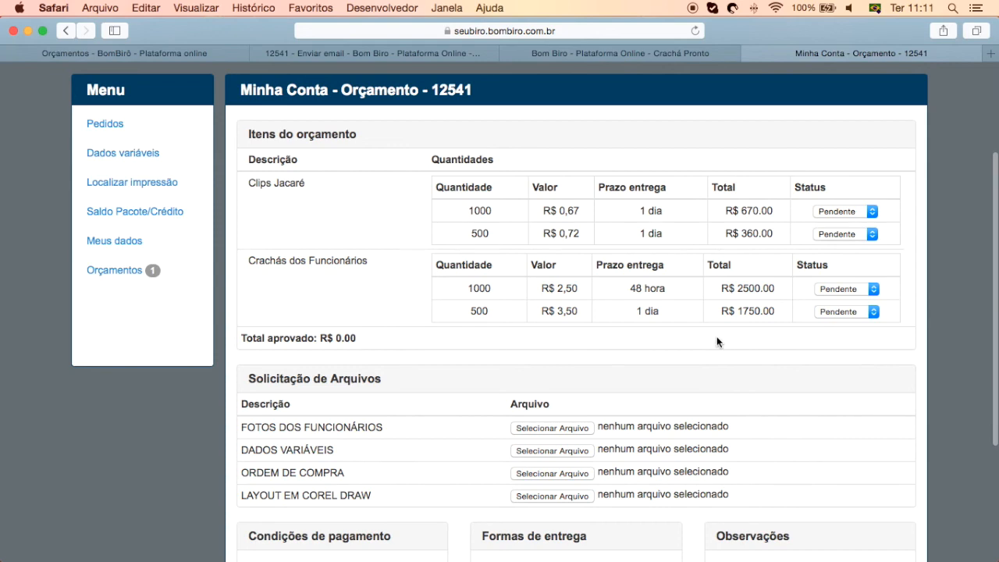
{"action": "scroll", "coordinate": [638, 341], "scroll_direction": "down", "scroll_amount": 5}
Review quote 12541's payment conditions and delivery terms text as the client
{"action": "left_click_drag", "start_coordinate": [417, 421], "coordinate": [248, 373]}
{"action": "left_click_drag", "start_coordinate": [661, 389], "coordinate": [472, 375]}
{"action": "left_click_drag", "start_coordinate": [722, 373], "coordinate": [870, 376]}
{"action": "left_click", "coordinate": [850, 375]}
{"action": "scroll", "coordinate": [843, 373], "scroll_direction": "up", "scroll_amount": 2}
{"action": "scroll", "coordinate": [843, 374], "scroll_direction": "up", "scroll_amount": 5}
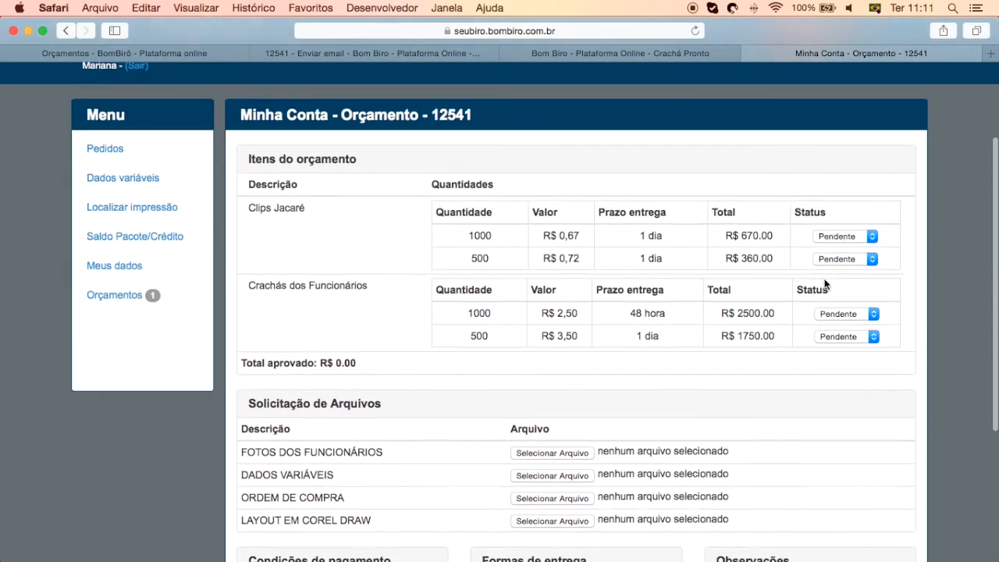
Approve the 1000-unit Clips Jacaré and Crachás options and check the R$ 3170.00 total
{"action": "left_click", "coordinate": [842, 249]}
{"action": "left_click", "coordinate": [836, 258]}
{"action": "left_click", "coordinate": [844, 325]}
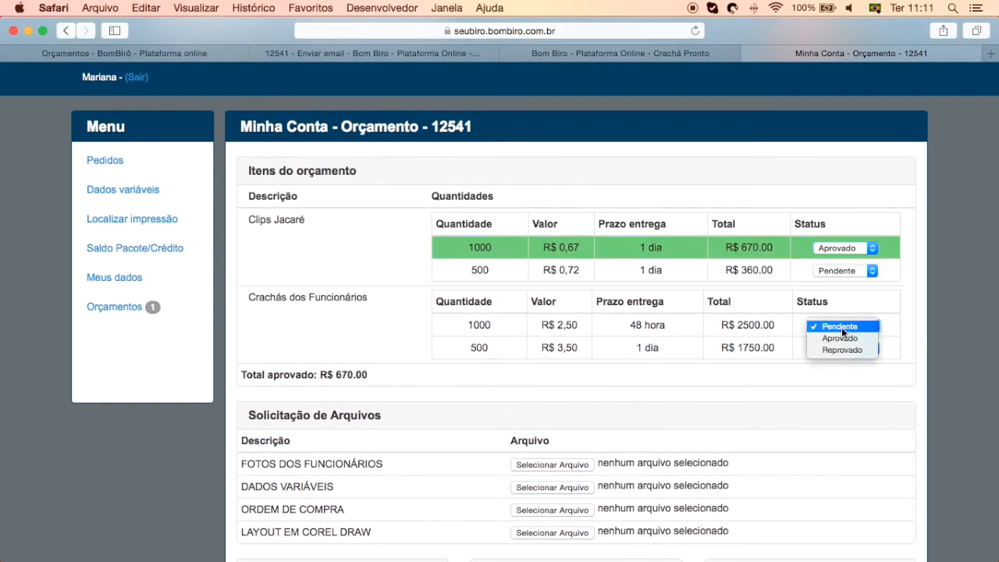
{"action": "left_click", "coordinate": [838, 337]}
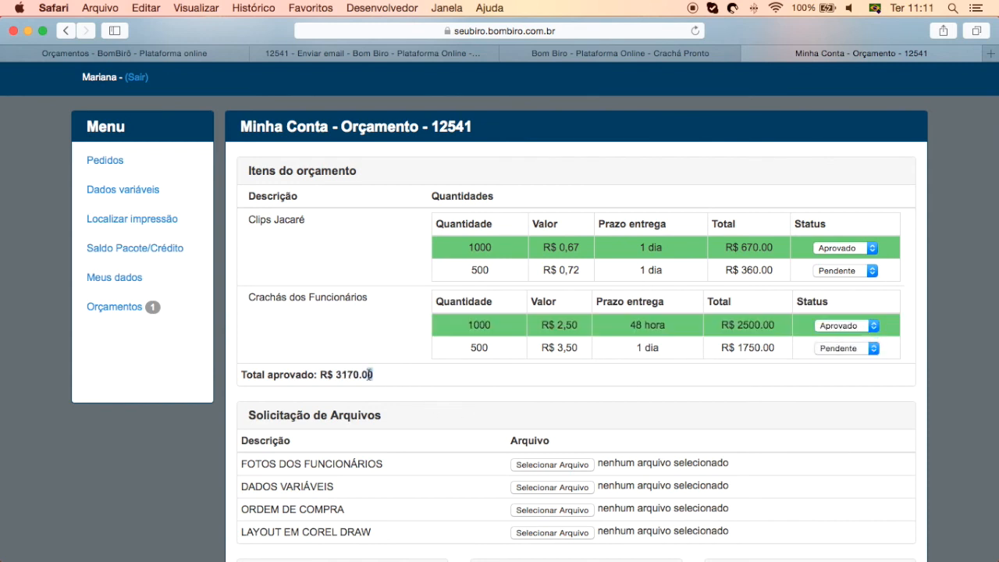
{"action": "left_click_drag", "start_coordinate": [374, 374], "coordinate": [243, 374]}
{"action": "left_click", "coordinate": [257, 374]}
Reject both 500-unit options (Clips Jacaré, Crachás), keeping both 1000-unit options Aprovado
{"action": "left_click", "coordinate": [837, 326]}
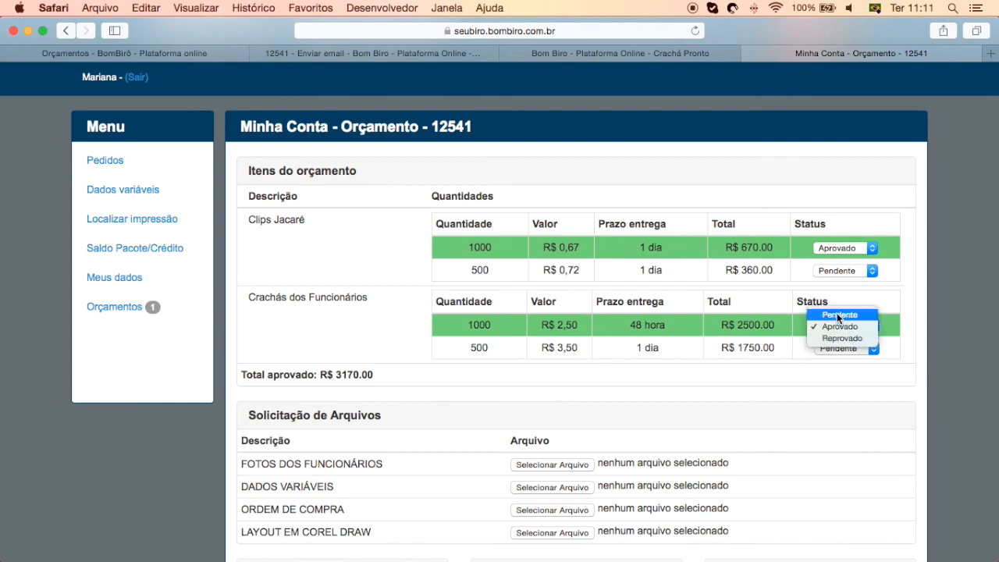
{"action": "left_click", "coordinate": [838, 315]}
{"action": "left_click", "coordinate": [836, 249]}
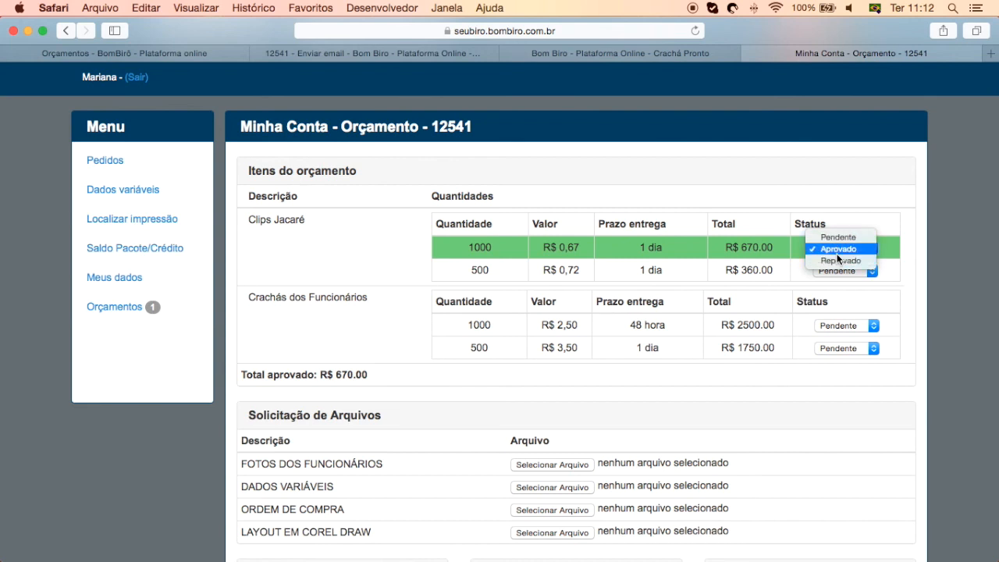
{"action": "left_click", "coordinate": [834, 273]}
{"action": "left_click", "coordinate": [835, 272]}
{"action": "left_click", "coordinate": [839, 294]}
{"action": "left_click", "coordinate": [841, 326]}
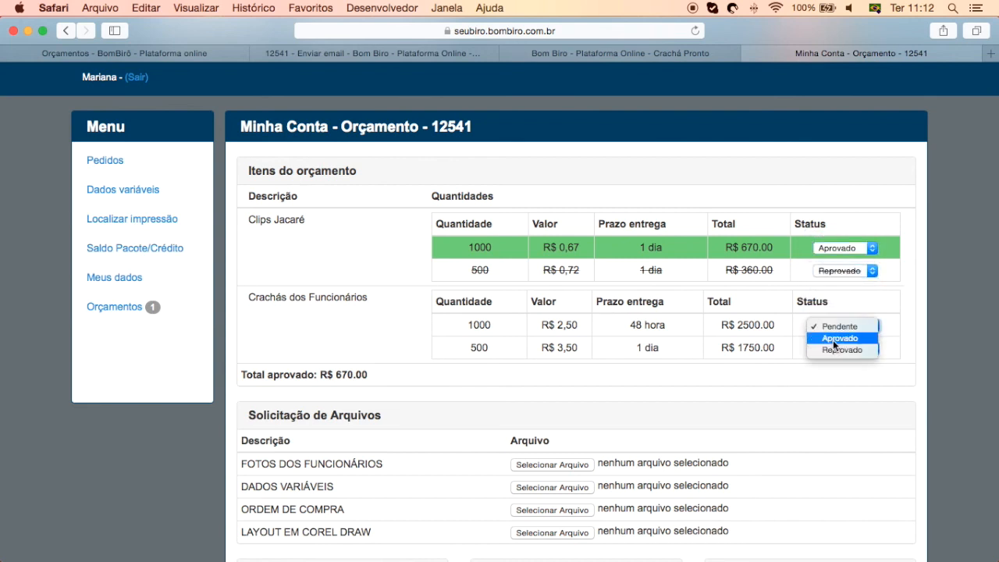
{"action": "left_click", "coordinate": [833, 337]}
{"action": "left_click", "coordinate": [833, 348]}
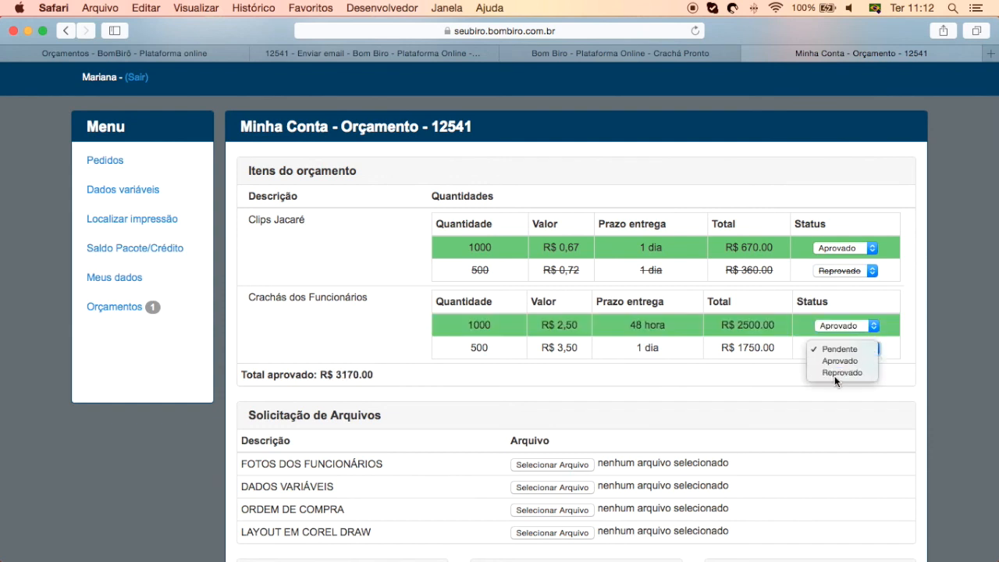
{"action": "left_click", "coordinate": [834, 373]}
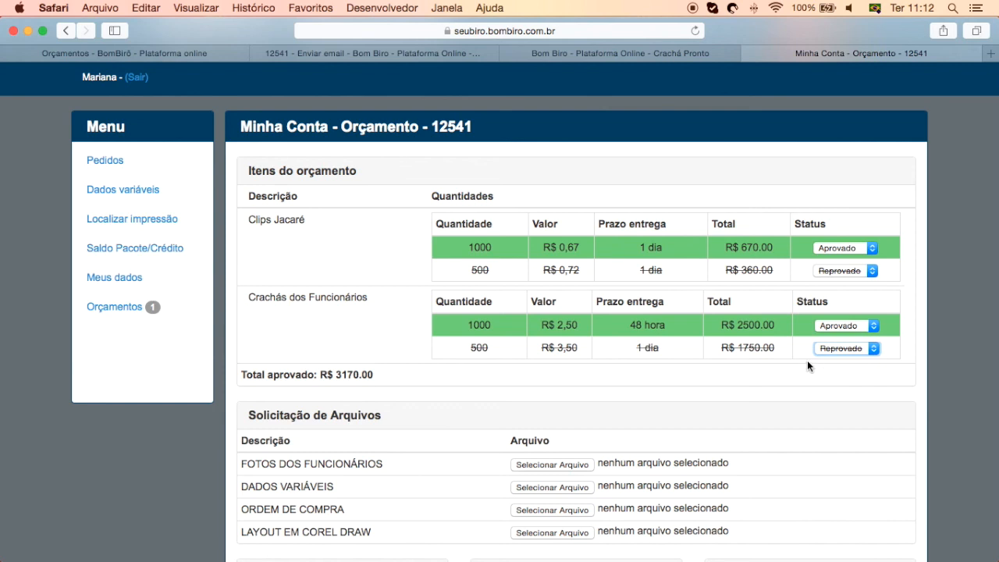
Cancel the file picker for FOTOS DOS FUNCIONÁRIOS without attaching a file
{"action": "scroll", "coordinate": [561, 417], "scroll_direction": "down", "scroll_amount": 2}
{"action": "left_click", "coordinate": [555, 398]}
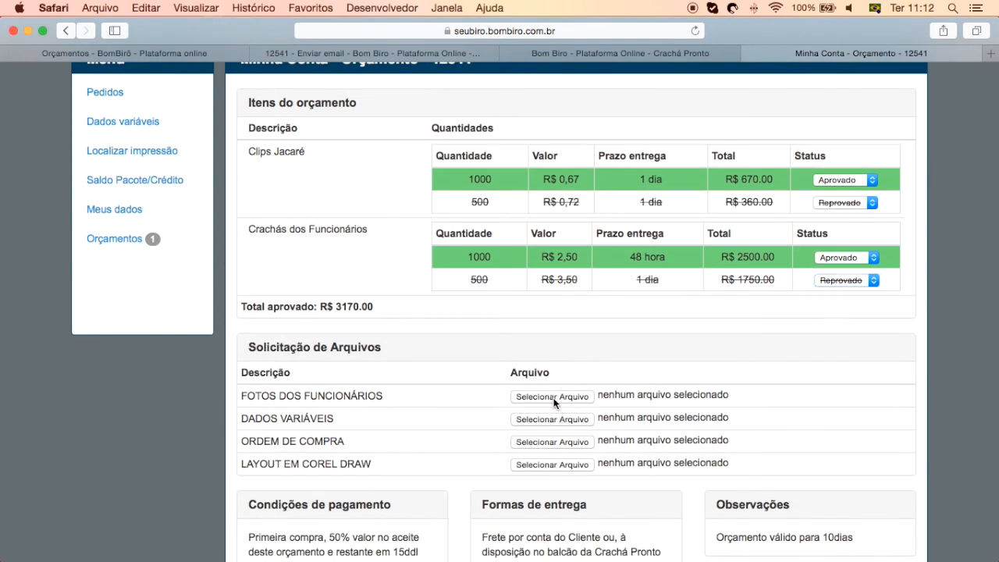
{"action": "left_click", "coordinate": [648, 510]}
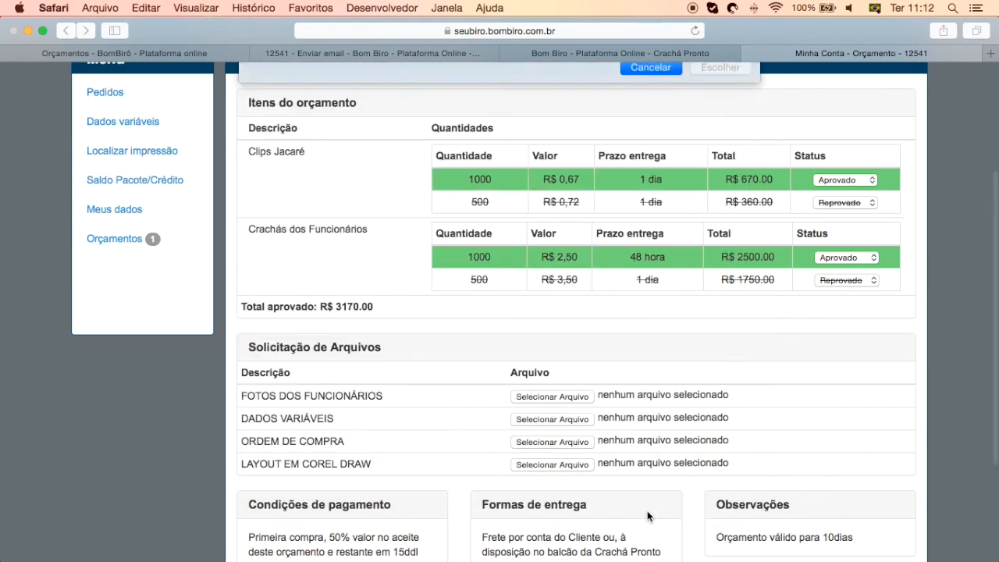
{"action": "scroll", "coordinate": [731, 430], "scroll_direction": "down", "scroll_amount": 5}
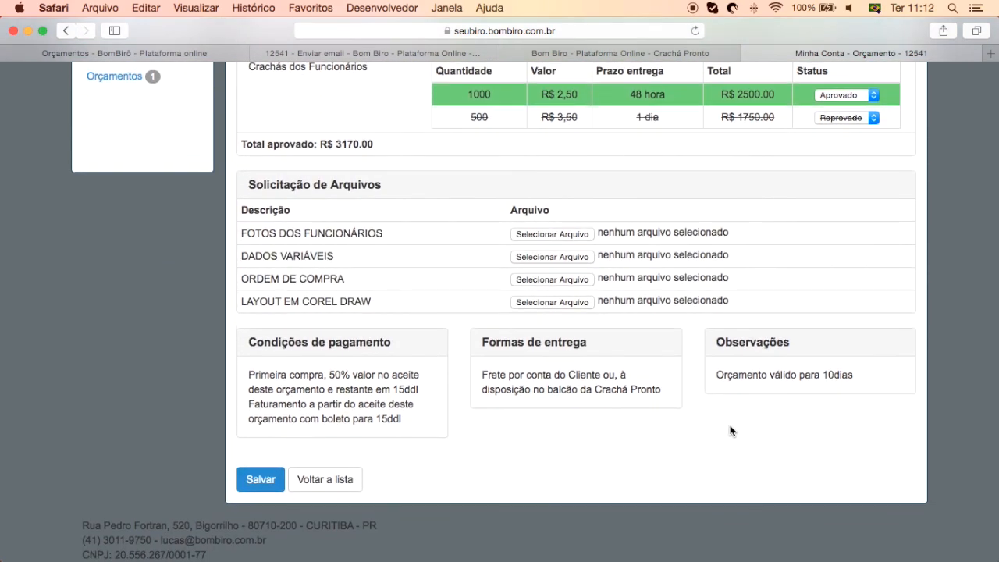
{"action": "scroll", "coordinate": [643, 427], "scroll_direction": "up", "scroll_amount": 4}
{"action": "scroll", "coordinate": [457, 401], "scroll_direction": "down", "scroll_amount": 4}
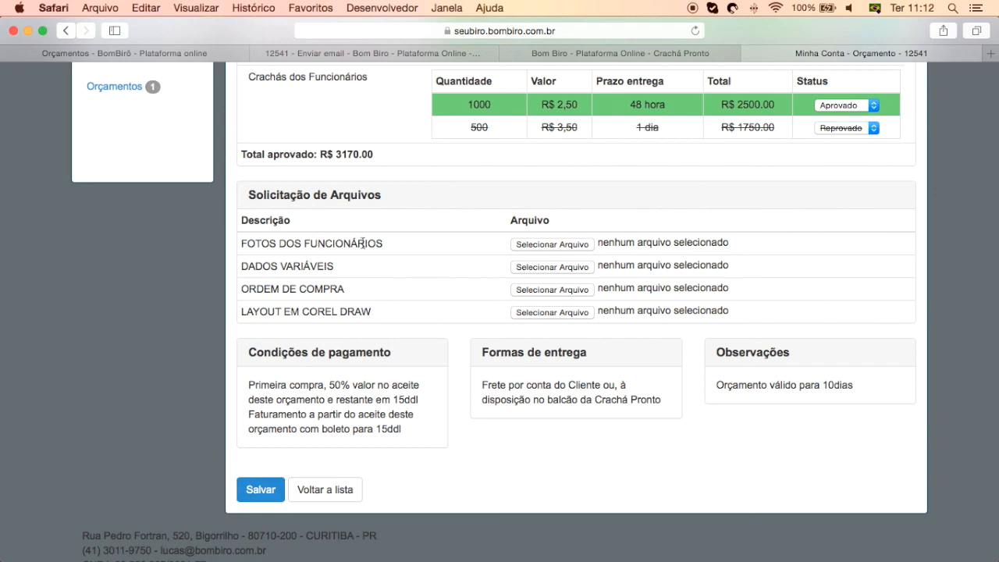
{"action": "scroll", "coordinate": [348, 228], "scroll_direction": "up", "scroll_amount": 8}
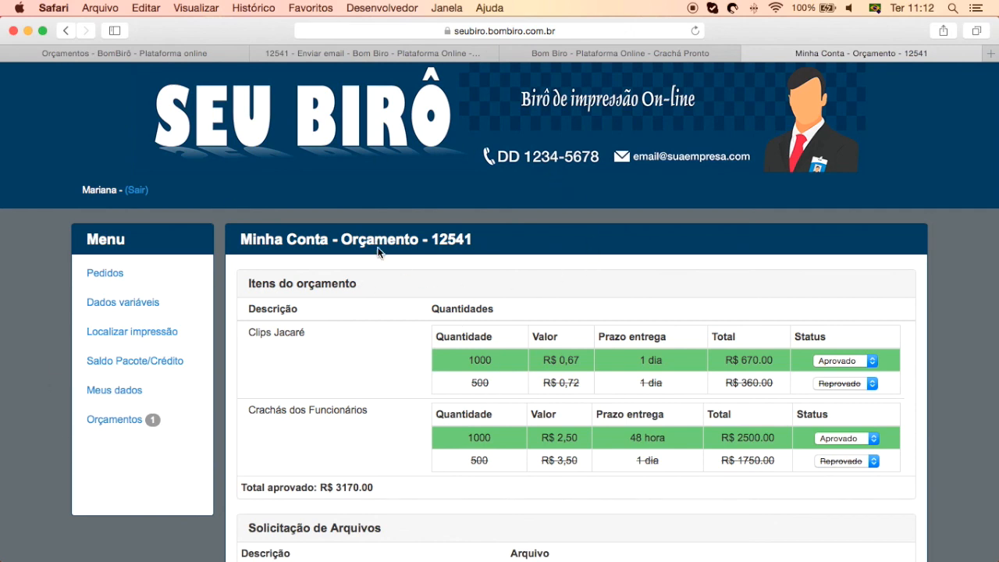
{"action": "scroll", "coordinate": [375, 437], "scroll_direction": "down", "scroll_amount": 5}
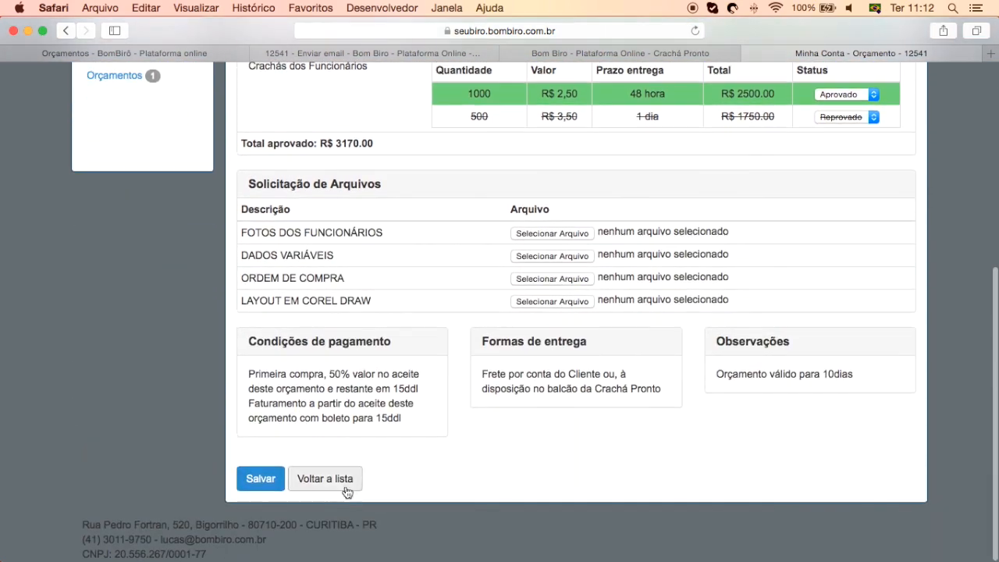
Save the client's approval choices for quote 12541 with Salvar
{"action": "left_click", "coordinate": [263, 488]}
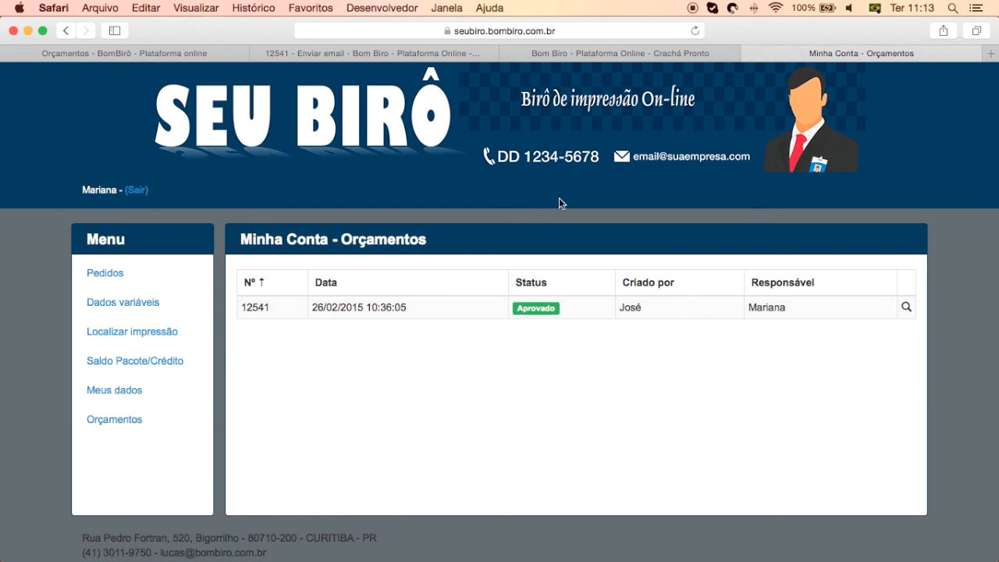
Check quote 12541 is Aprovado at R$ 3.170,00 in the quote list, then show the BomBirô website
{"action": "left_click", "coordinate": [465, 54]}
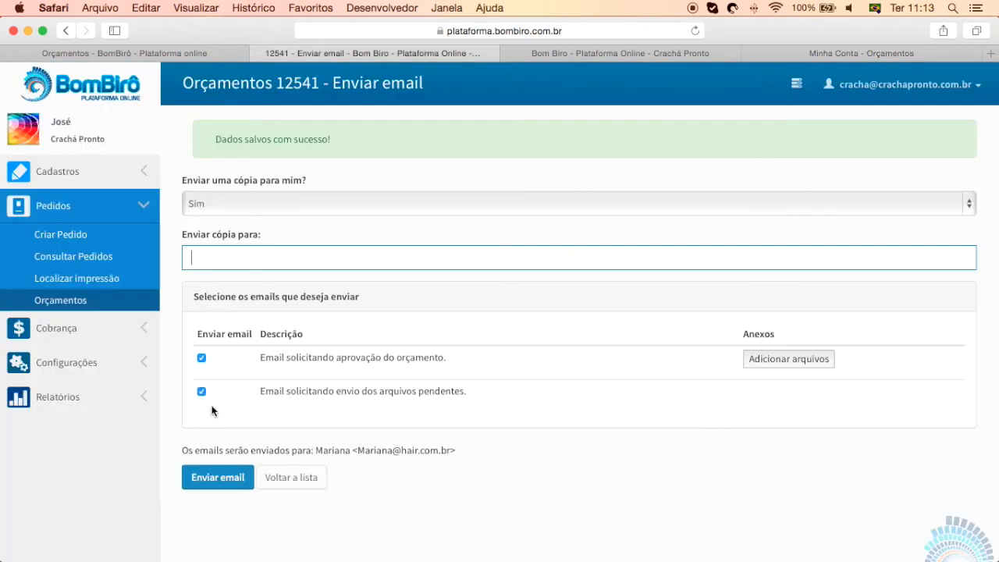
{"action": "left_click", "coordinate": [93, 303]}
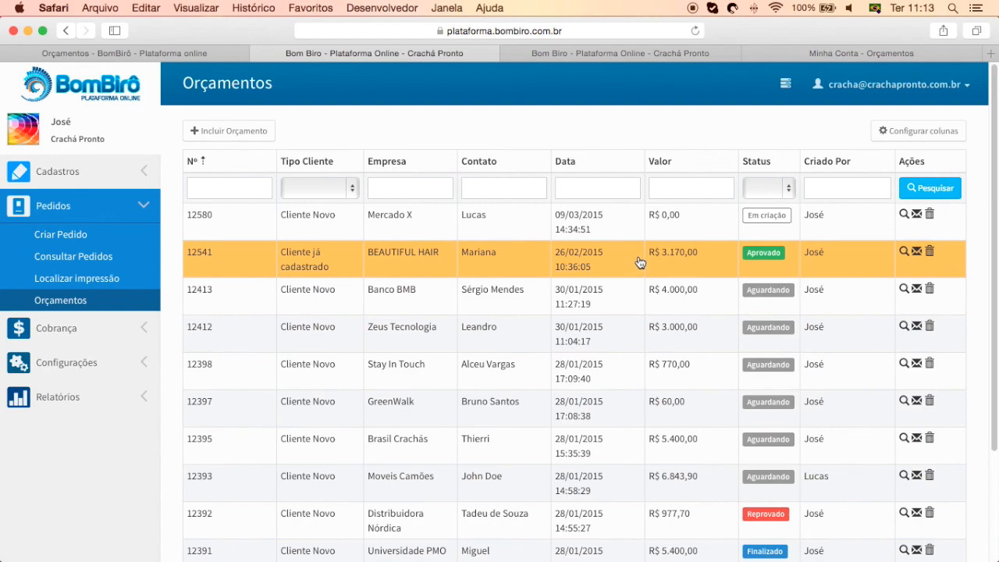
{"action": "left_click", "coordinate": [170, 57]}
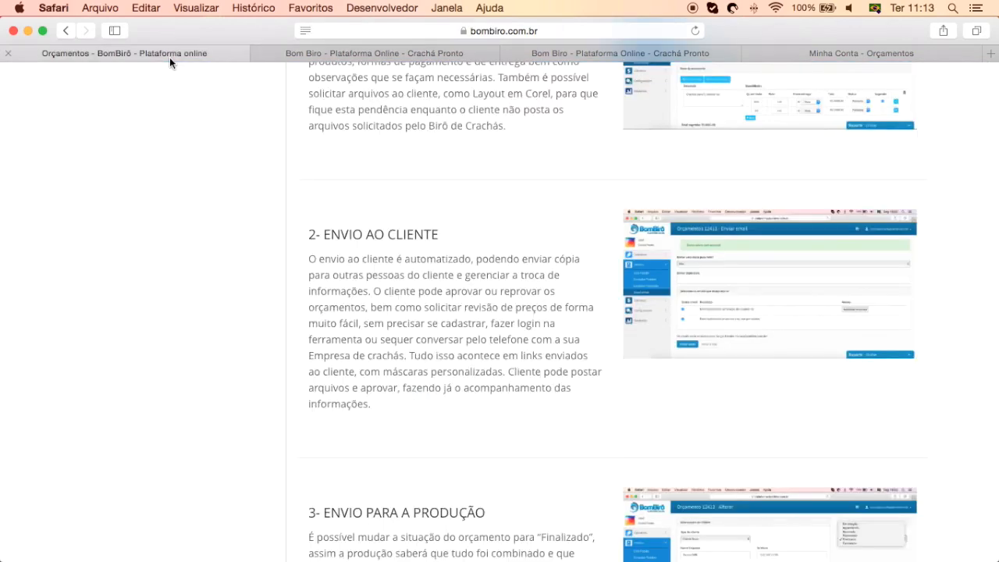
{"action": "scroll", "coordinate": [448, 259], "scroll_direction": "up", "scroll_amount": 15}
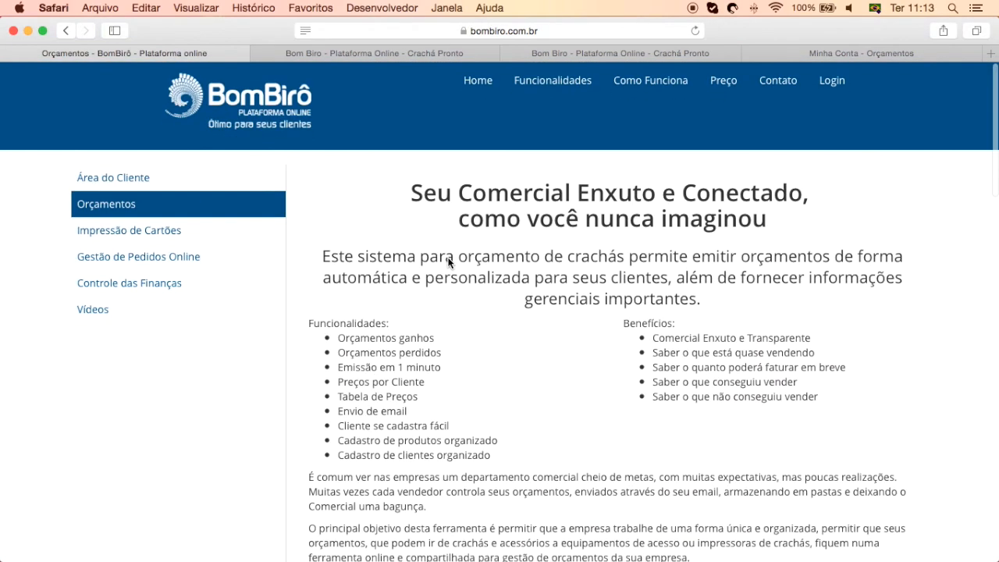